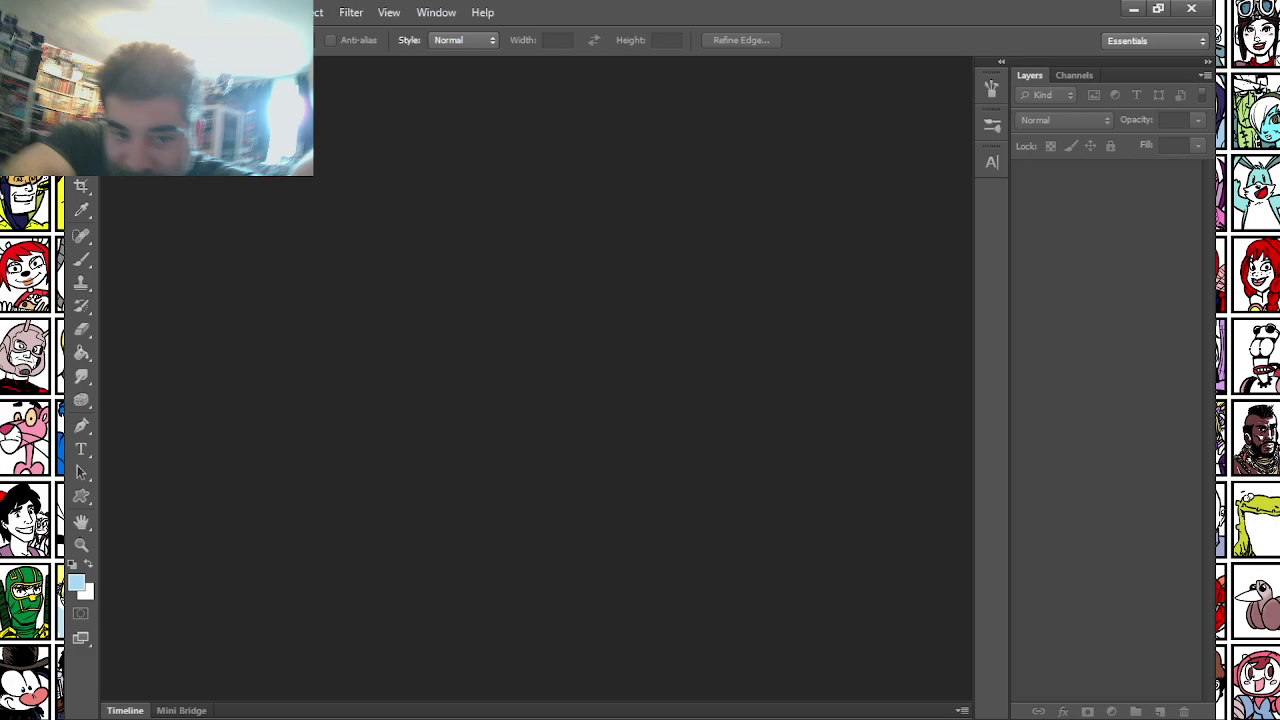
# - Open the batch of 20240420 sketch photos and bring up the one showing the shaggy-haired girl beside the pen
pyautogui.hotkey('ctrl', 'n')
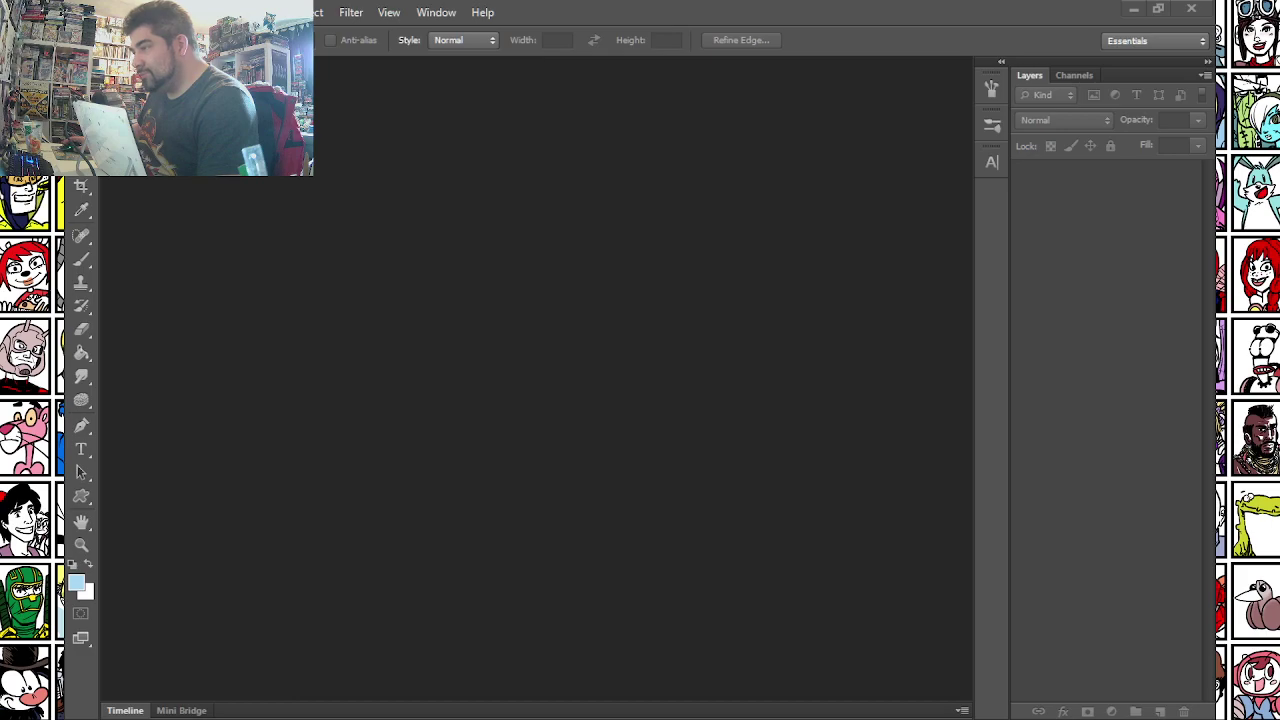
pyautogui.moveTo(574, 391); pyautogui.dragTo(531, 6)
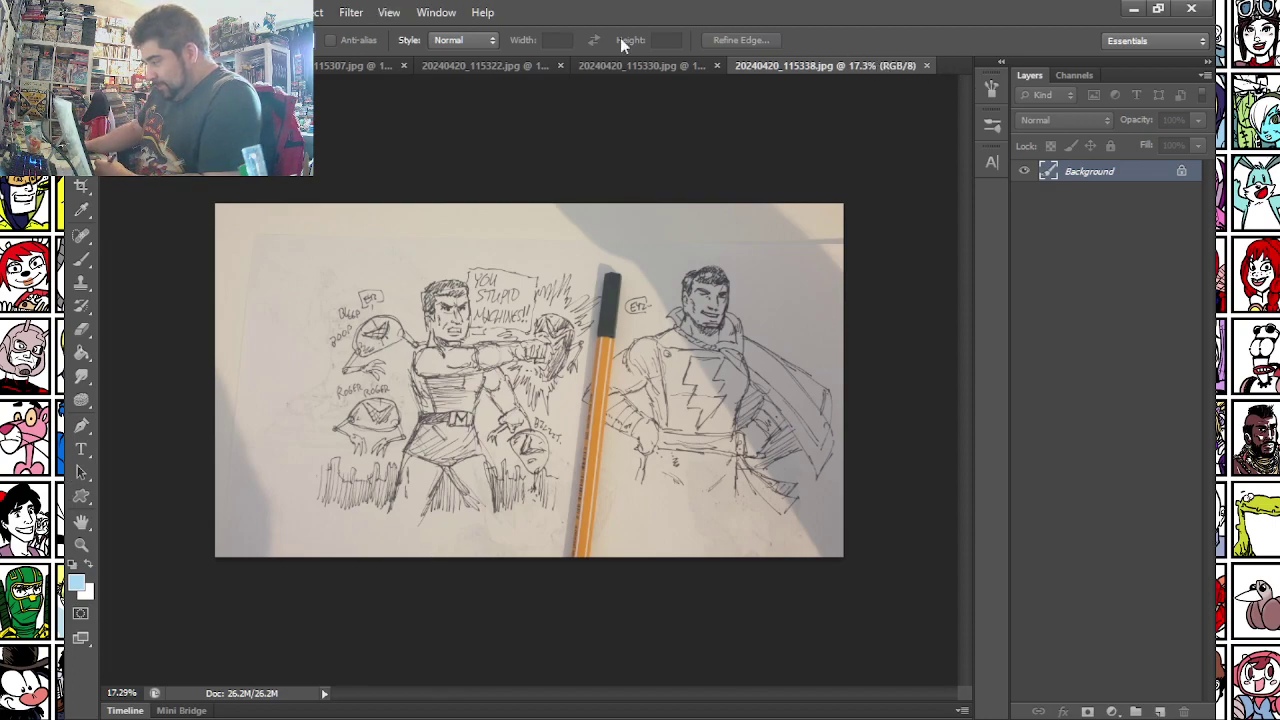
pyautogui.hotkey('ctrl', 'Tab')
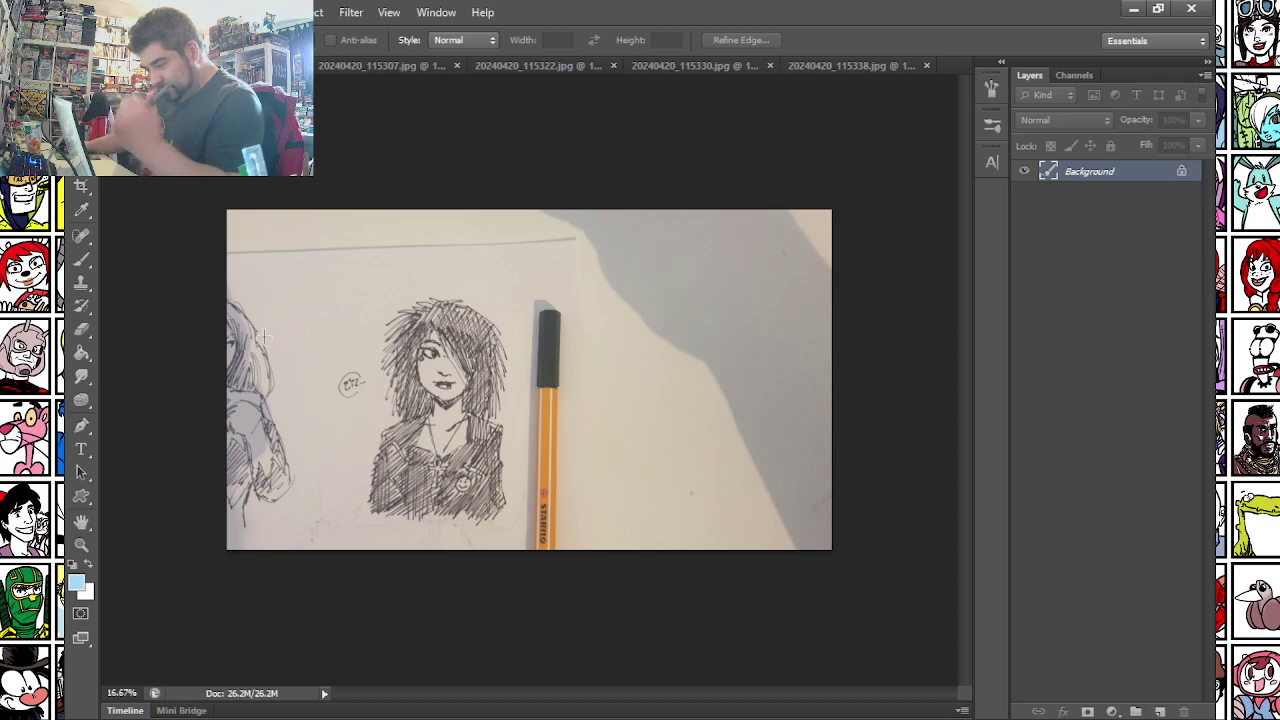
pyautogui.hotkey('ctrl', 'Tab')
# - Select a square area of the photo around the girl's portrait, the small signature and the pen
pyautogui.scroll(2, 254, 293)
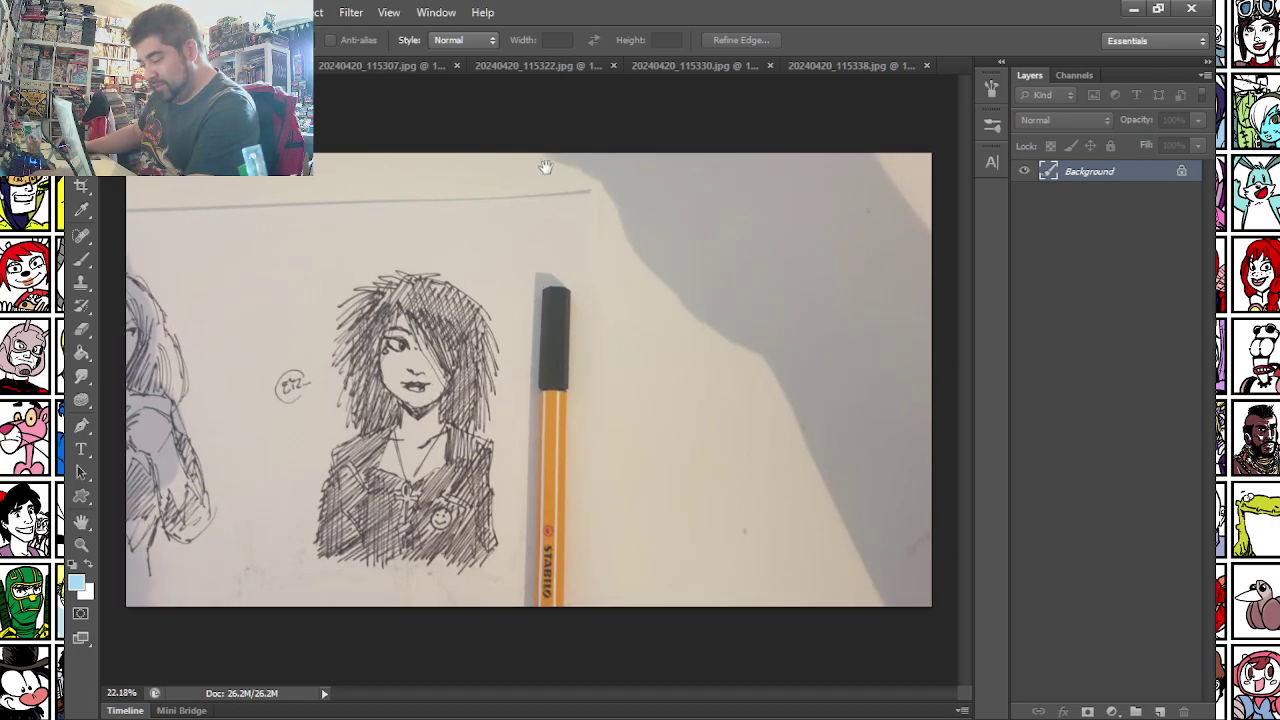
pyautogui.scroll(1, 335, 285)
pyautogui.moveTo(328, 354)
pyautogui.mouseDown()
pyautogui.moveTo(400, 296)
pyautogui.moveTo(380, 274)
pyautogui.mouseUp()
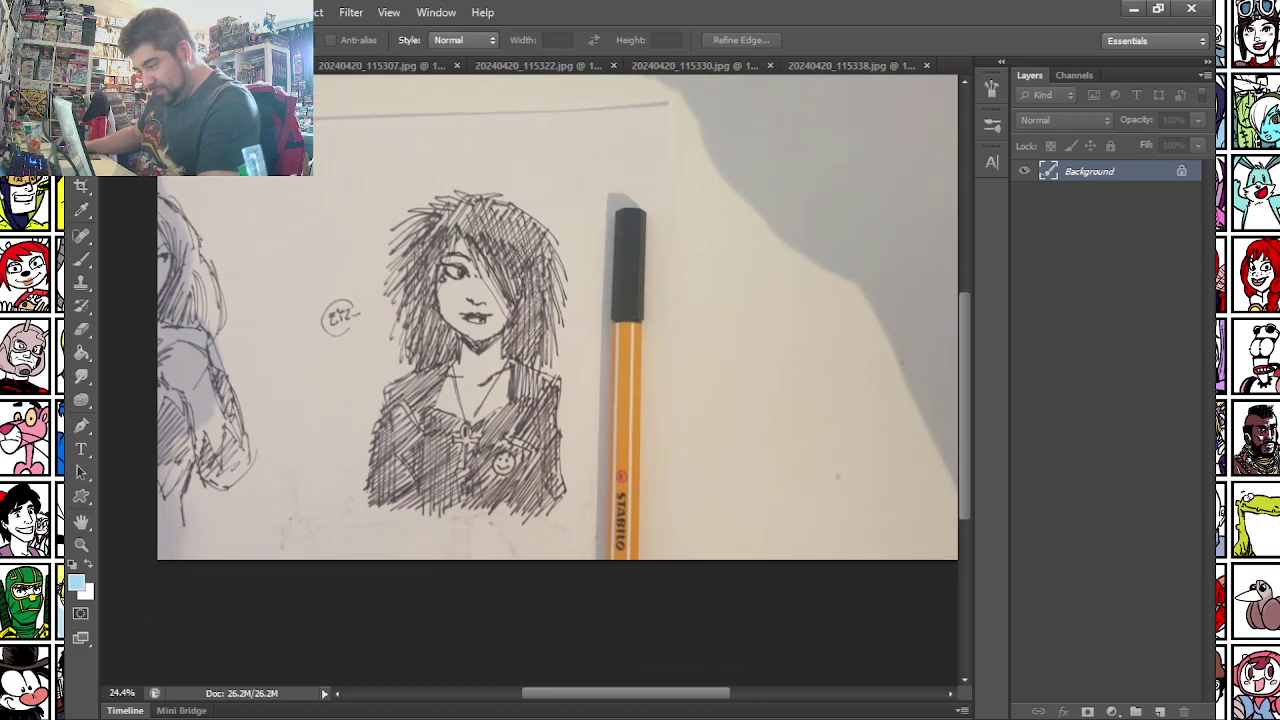
pyautogui.moveTo(295, 130); pyautogui.dragTo(754, 546)
pyautogui.moveTo(574, 395); pyautogui.dragTo(554, 364)
pyautogui.click(185, 12)
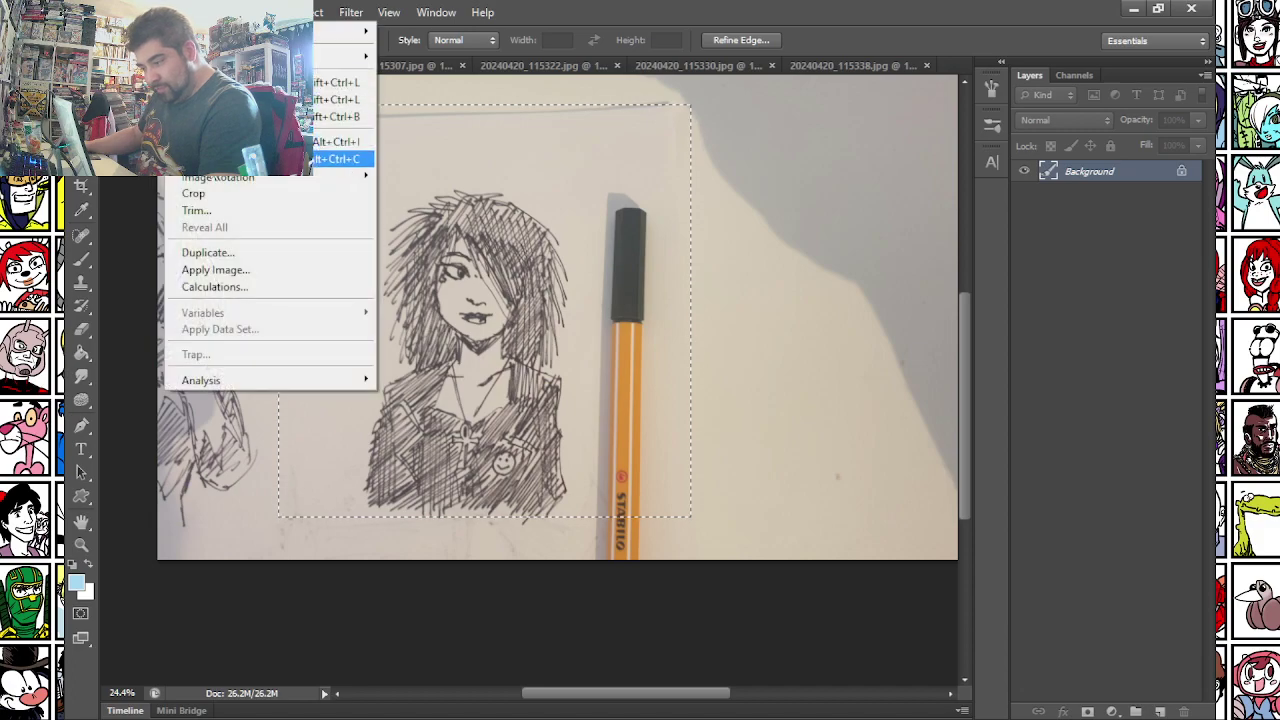
pyautogui.click(193, 193)
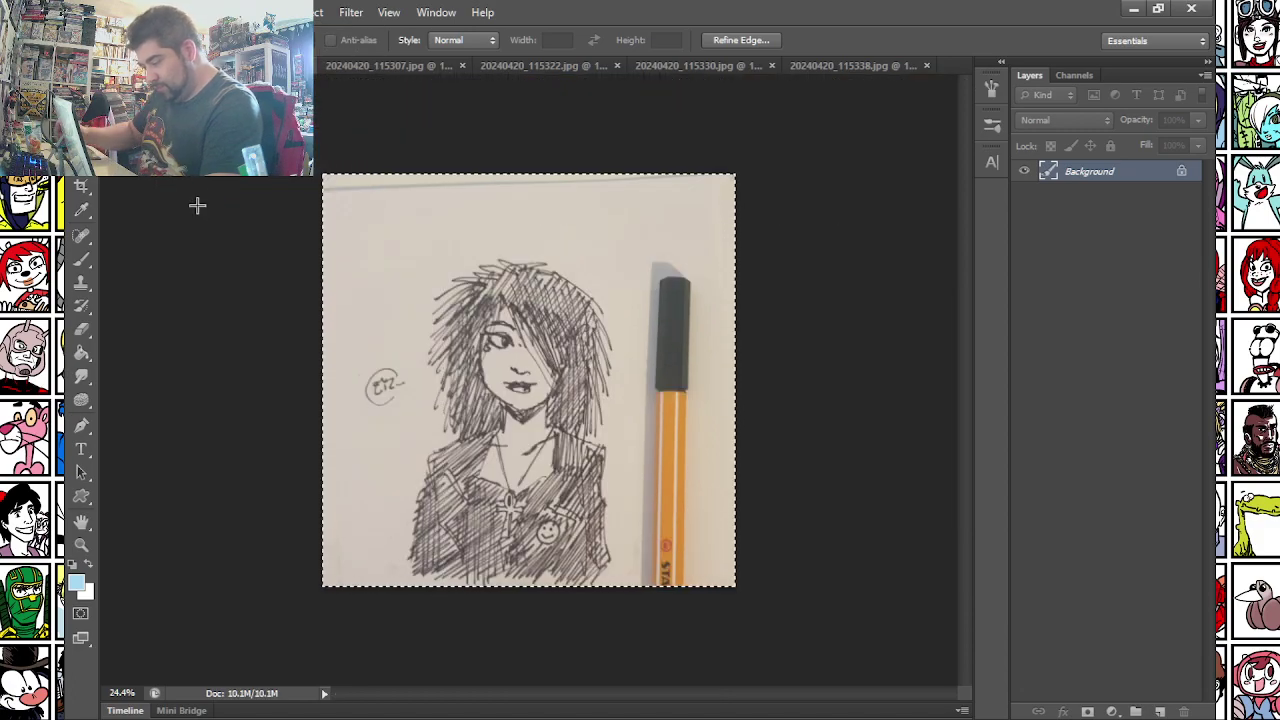
pyautogui.hotkey('ctrl', 'z')
# - Shift the square selection down to include the whole bust, crop the photo to it and deselect
pyautogui.moveTo(320, 328); pyautogui.dragTo(324, 359)
pyautogui.click(185, 12)
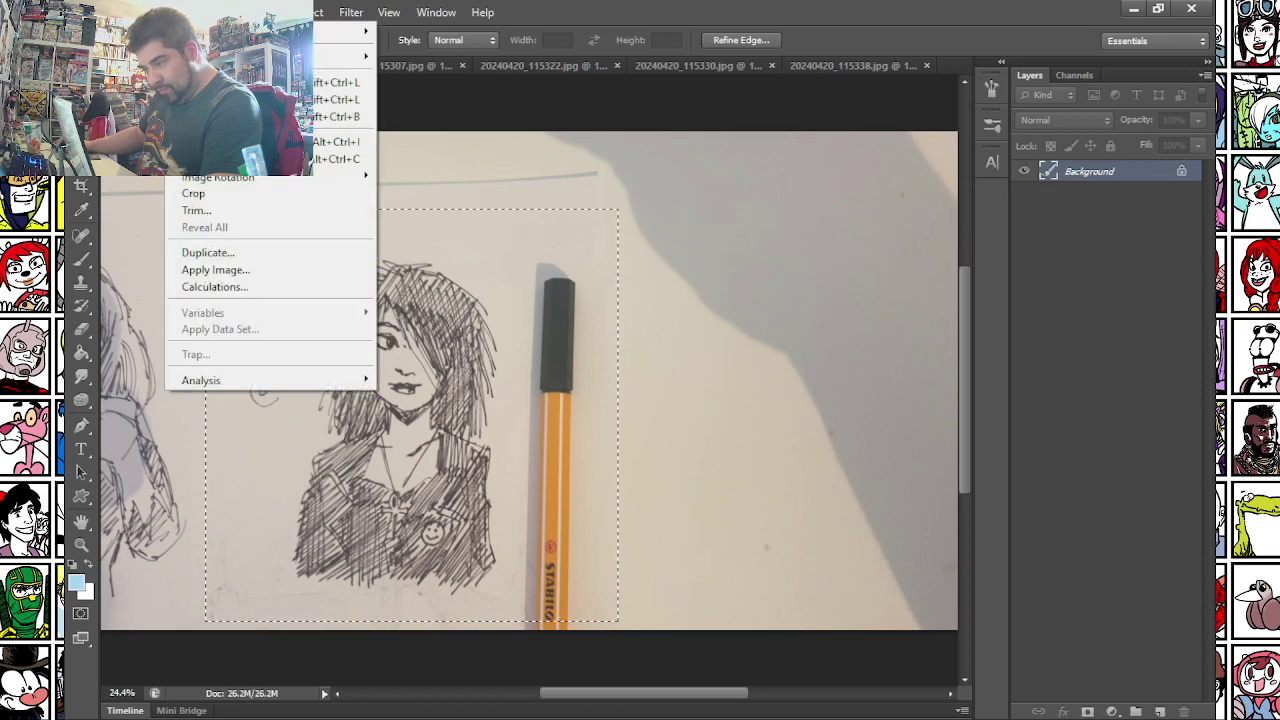
pyautogui.click(194, 193)
pyautogui.hotkey('ctrl', '0')
pyautogui.hotkey('ctrl', 'd')
# - Apply Auto Contrast and Auto Tone to the cropped sketch photo
pyautogui.click(185, 12)
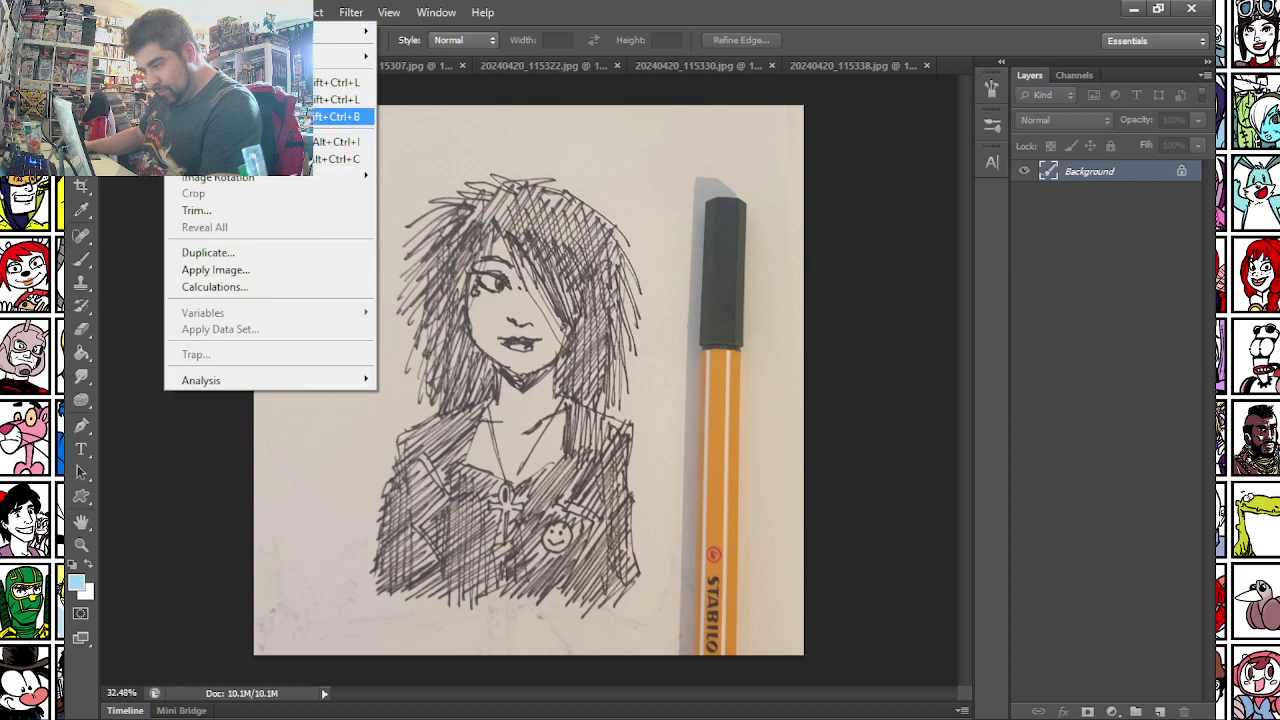
pyautogui.click(215, 99)
pyautogui.click(240, 82)
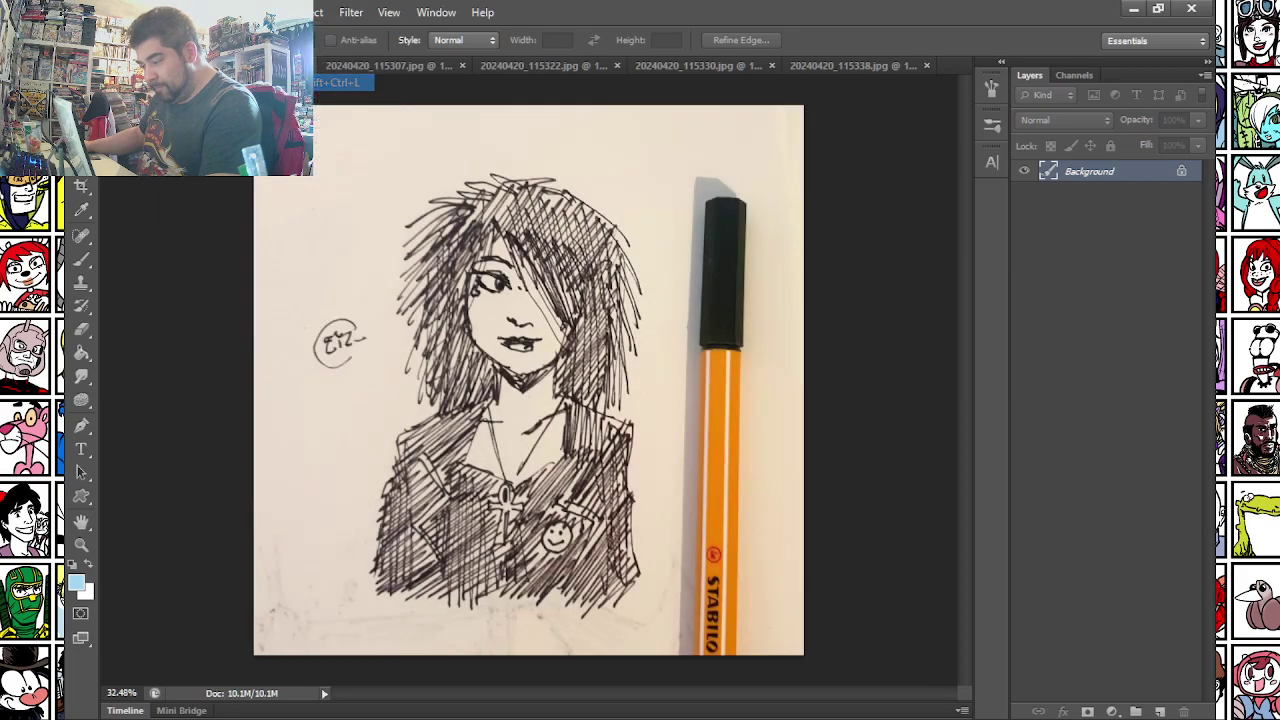
# - Apply Levels, sampling the paper between portrait and pen as the white point, with input black 13 and input white 224
pyautogui.click(188, 12)
pyautogui.moveTo(300, 57)
pyautogui.click(413, 76)
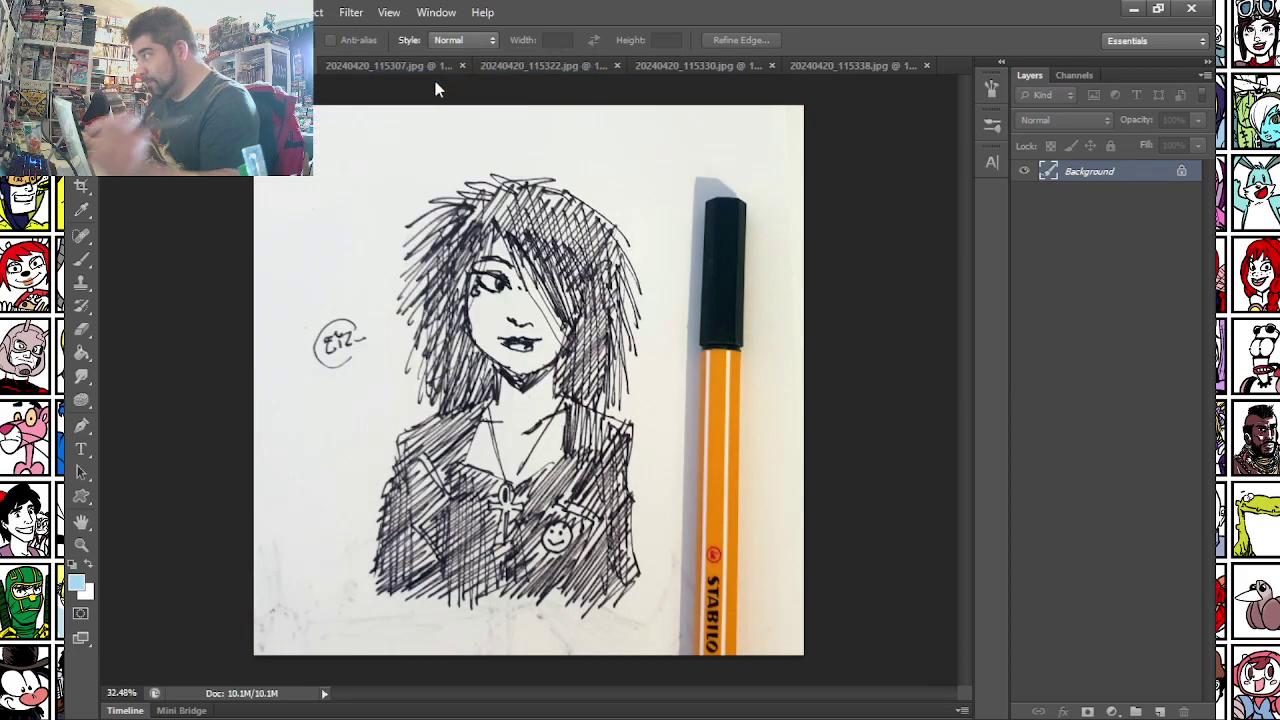
pyautogui.click(1131, 229)
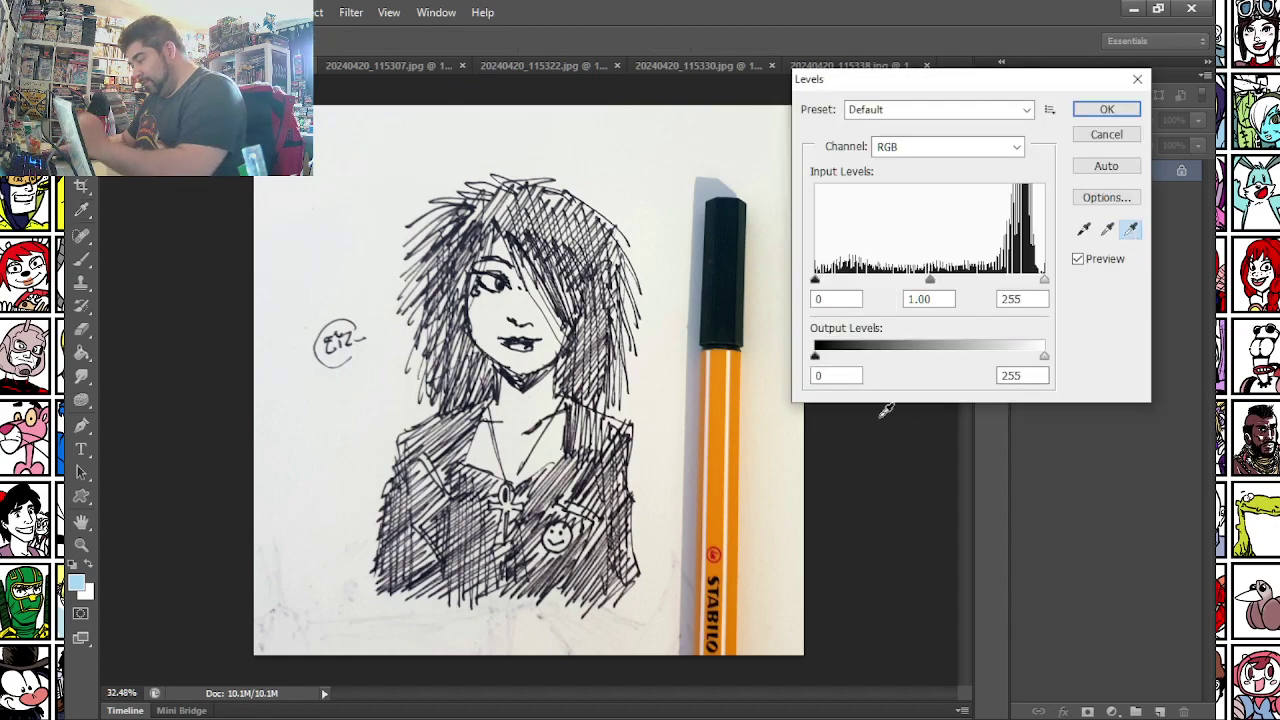
pyautogui.click(661, 341)
pyautogui.moveTo(816, 282); pyautogui.dragTo(826, 281)
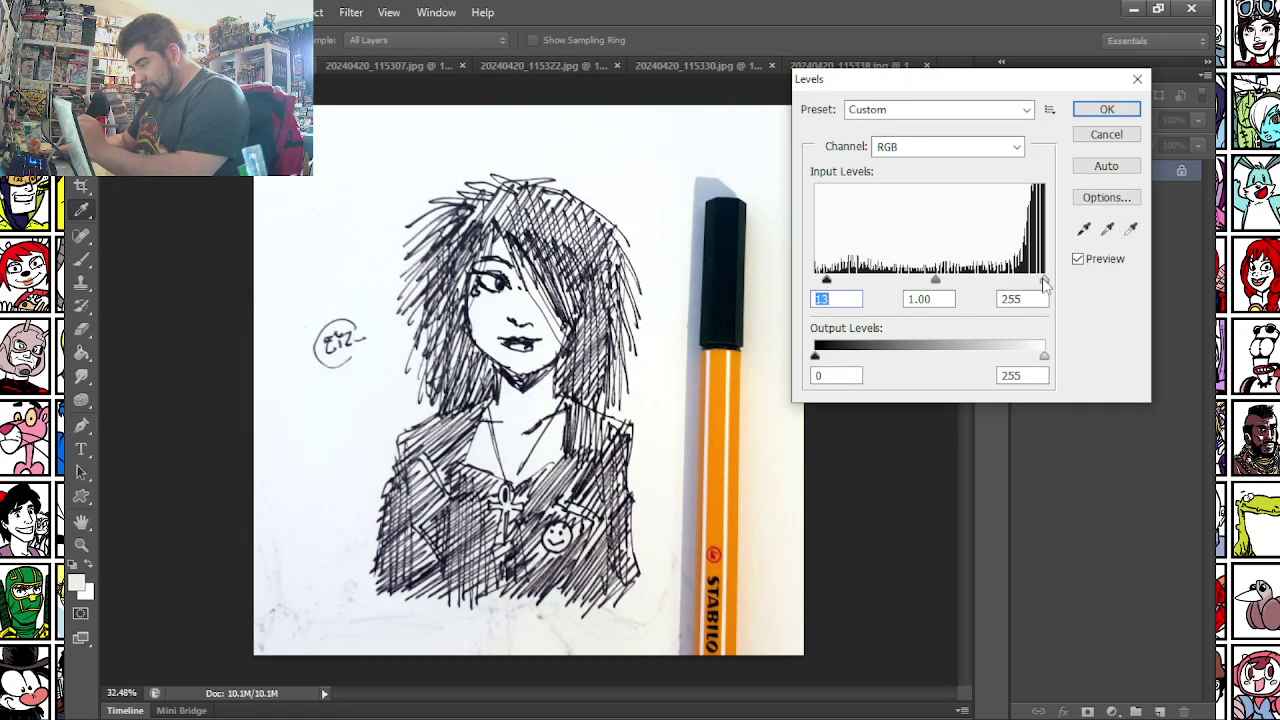
pyautogui.moveTo(1041, 285); pyautogui.dragTo(1030, 285)
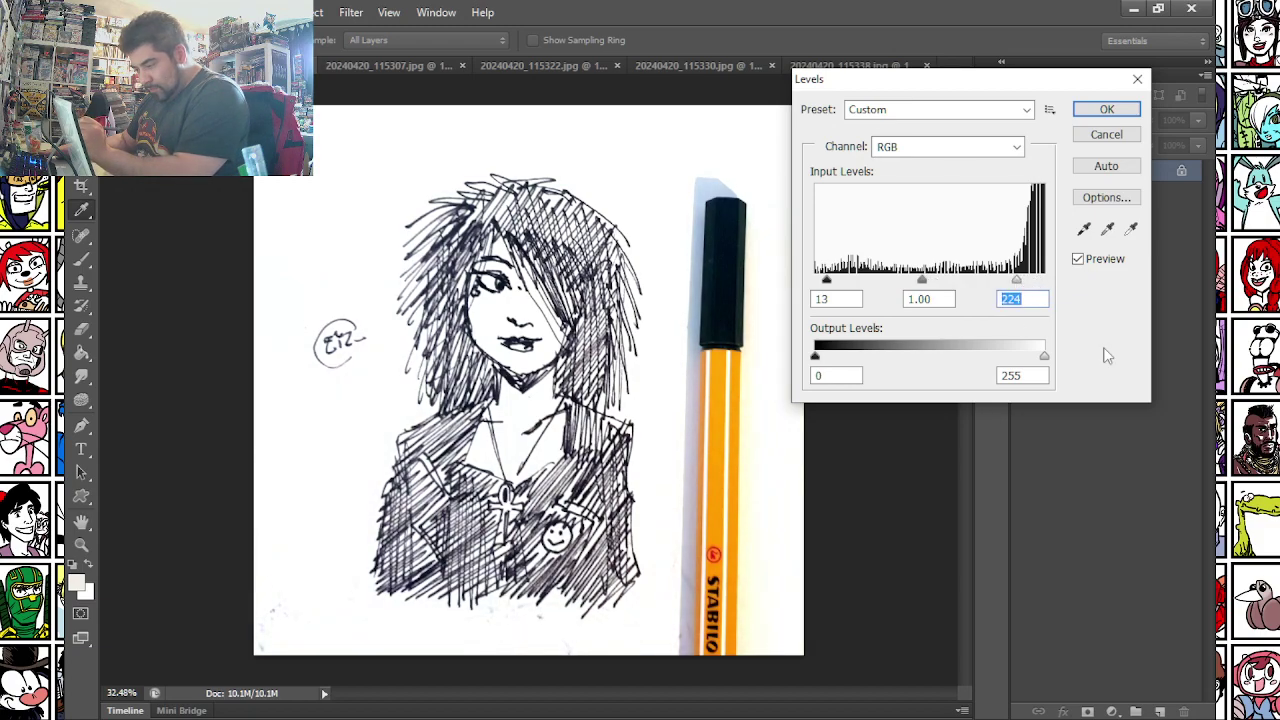
pyautogui.press('Return')
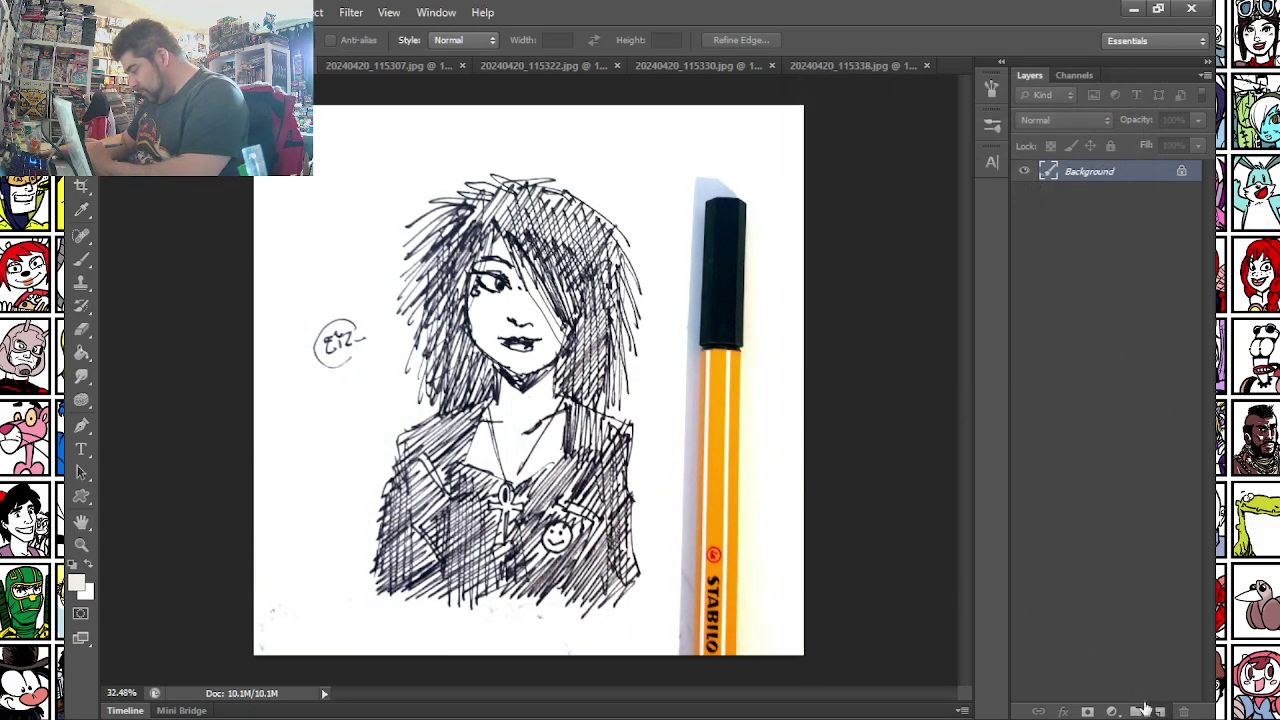
# - Add a new layer above the photo and set the brush's foreground color to pale blue-grey c7d1d3
pyautogui.click(1155, 710)
pyautogui.click(81, 258)
pyautogui.click(79, 588)
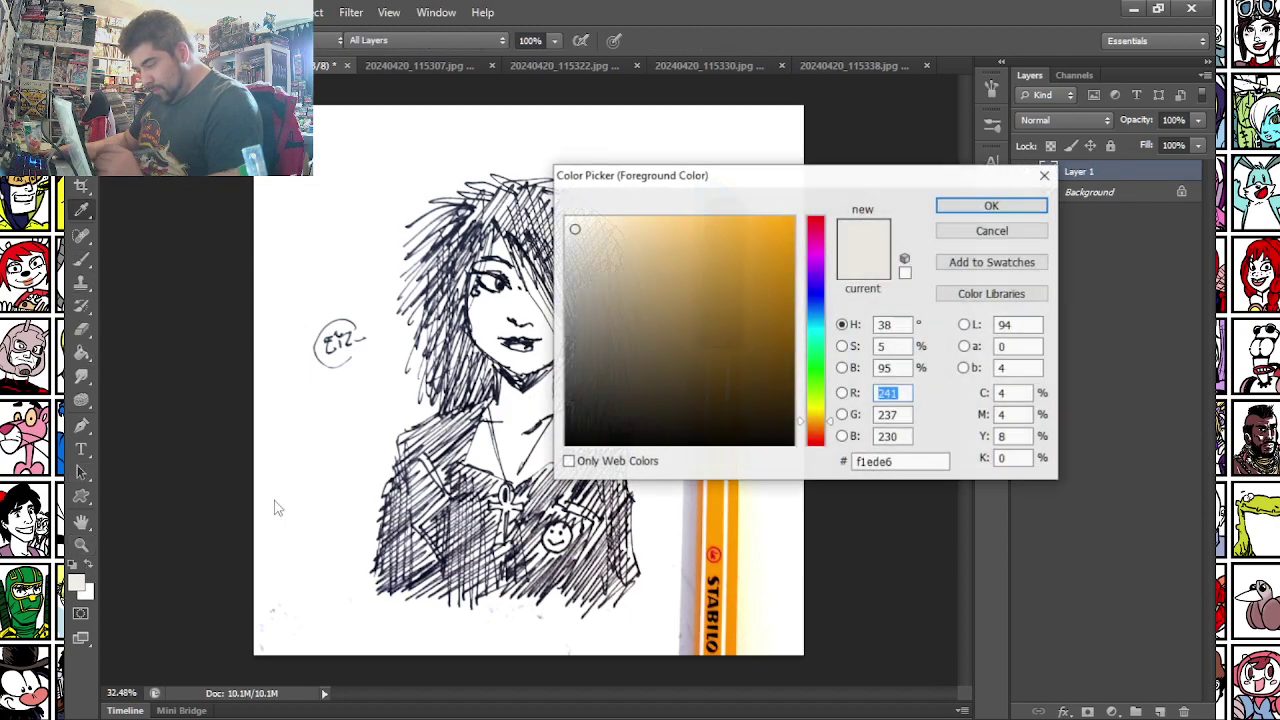
pyautogui.click(255, 515)
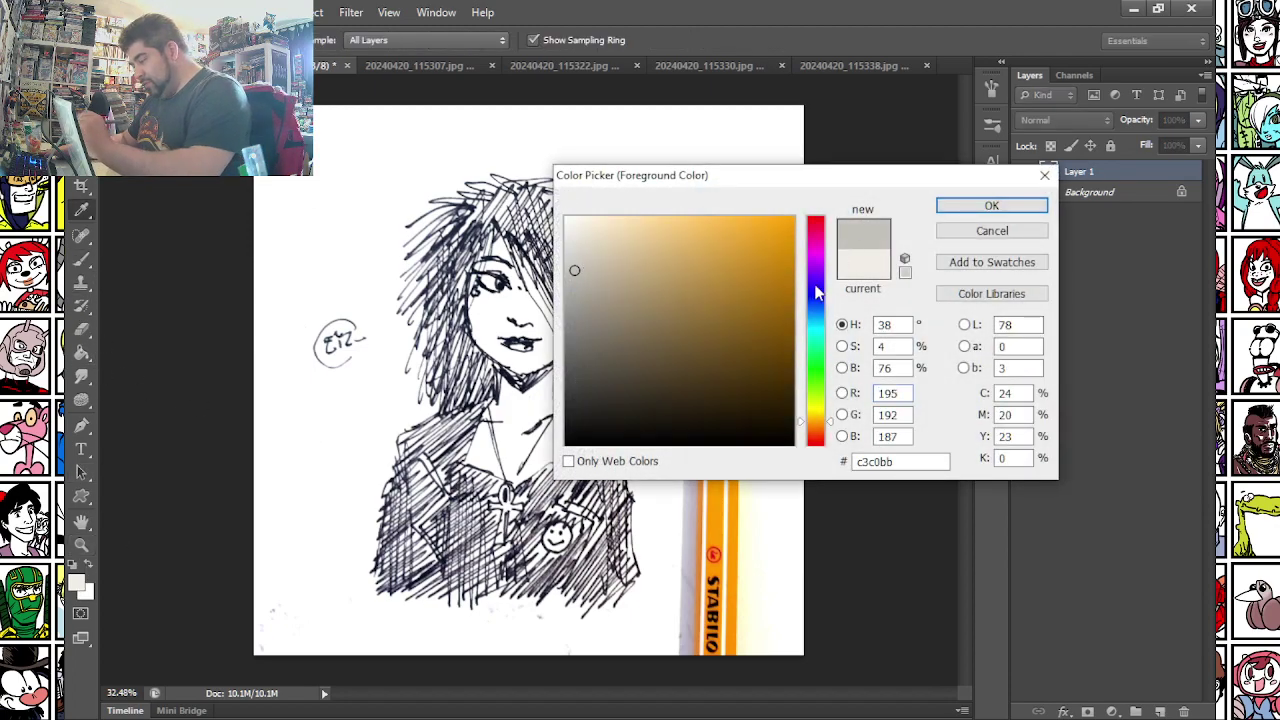
pyautogui.click(820, 326)
pyautogui.moveTo(574, 245); pyautogui.dragTo(577, 256)
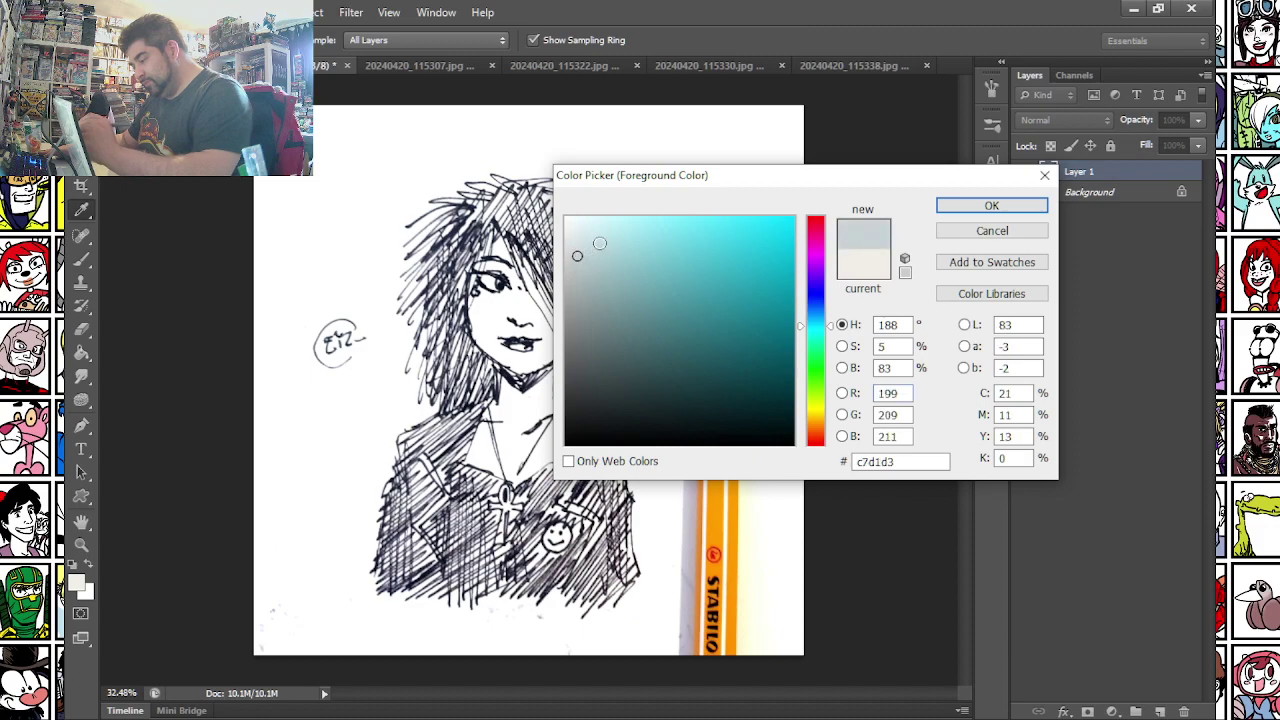
pyautogui.click(957, 212)
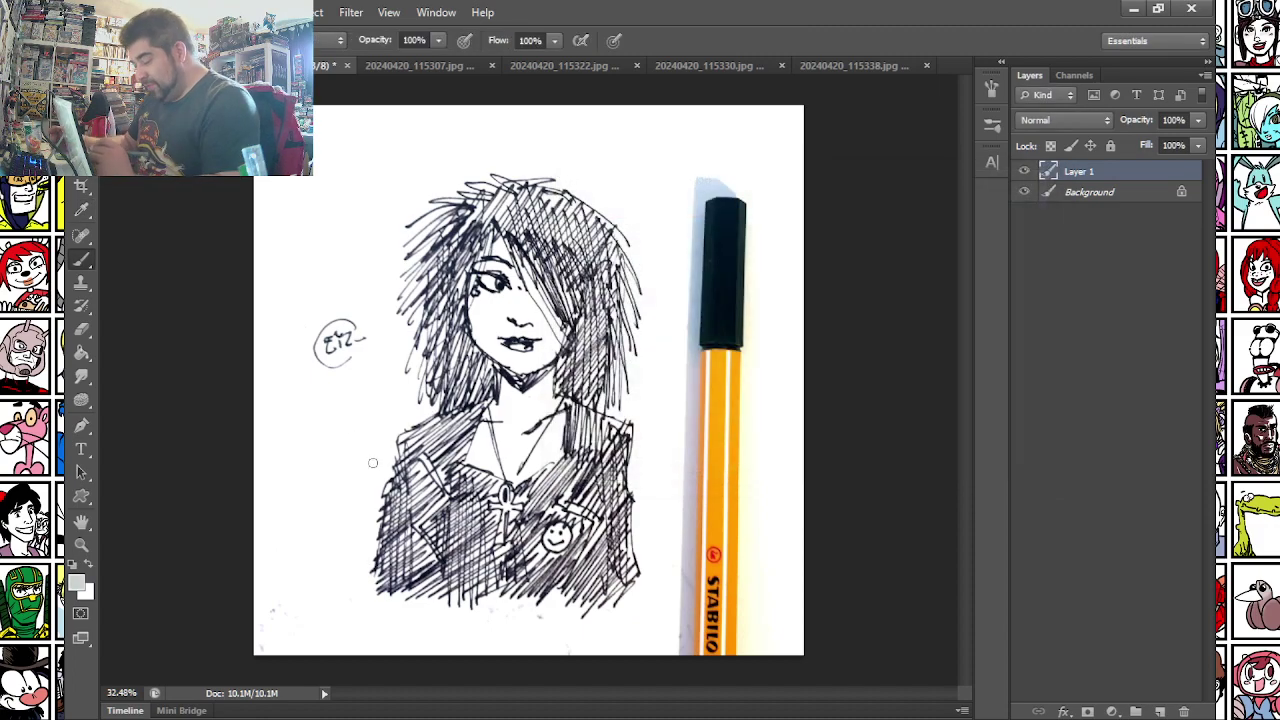
# - With a 72 px brush at 100% hardness, paint a grey contour along the outside of the girl's arm and shoulder opposite the pen
pyautogui.rightClick(393, 446)
pyautogui.moveTo(439, 439); pyautogui.dragTo(474, 443)
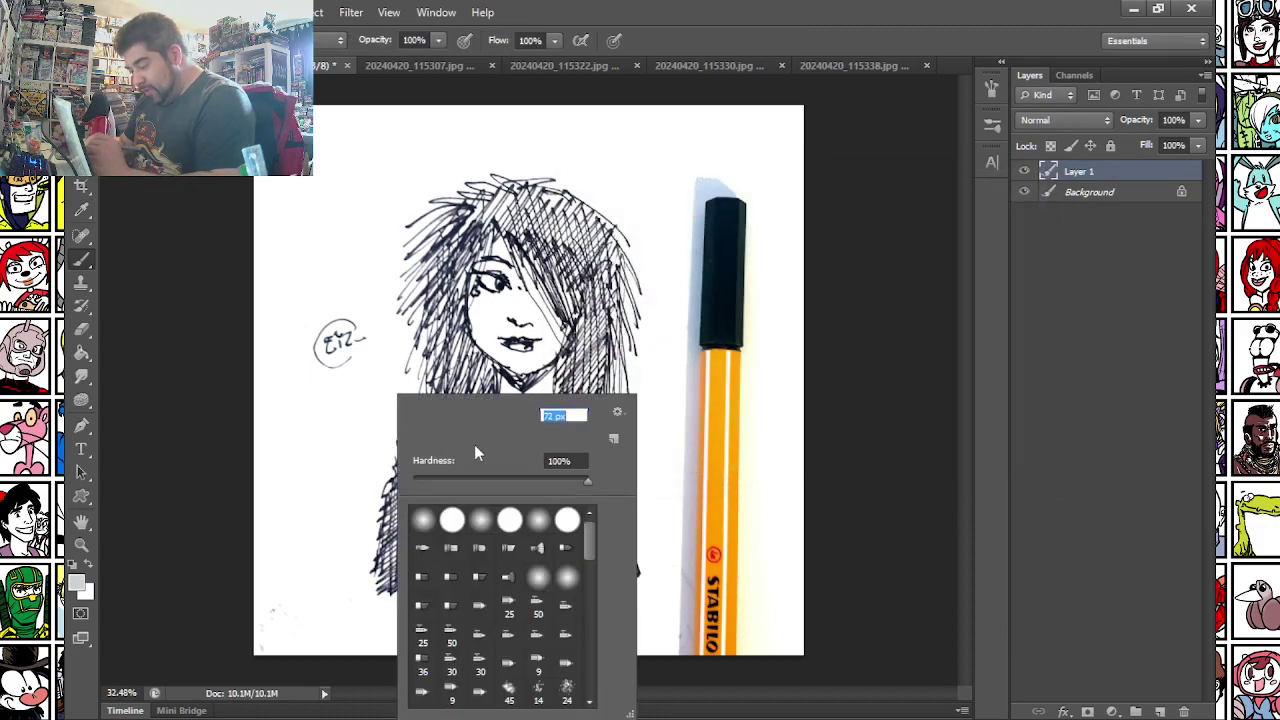
pyautogui.click(379, 531)
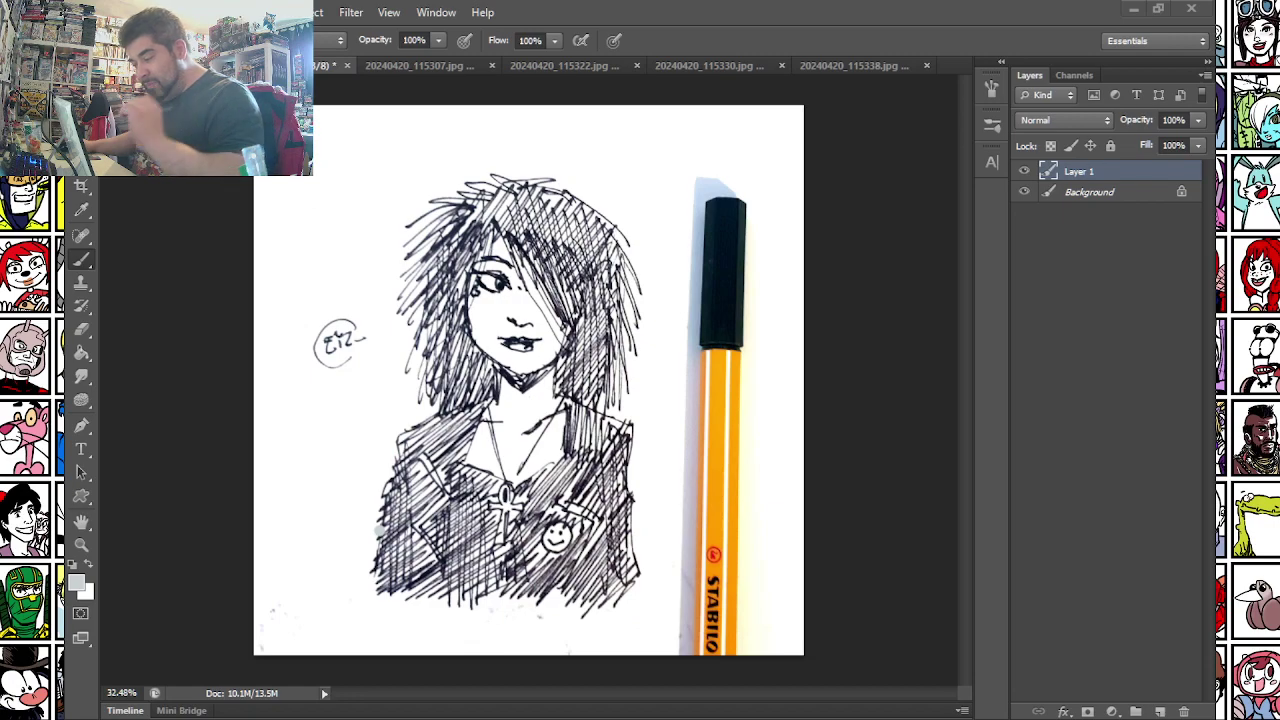
pyautogui.click(364, 577)
pyautogui.moveTo(366, 568)
pyautogui.mouseDown()
pyautogui.moveTo(394, 438)
pyautogui.moveTo(431, 413)
pyautogui.mouseUp()
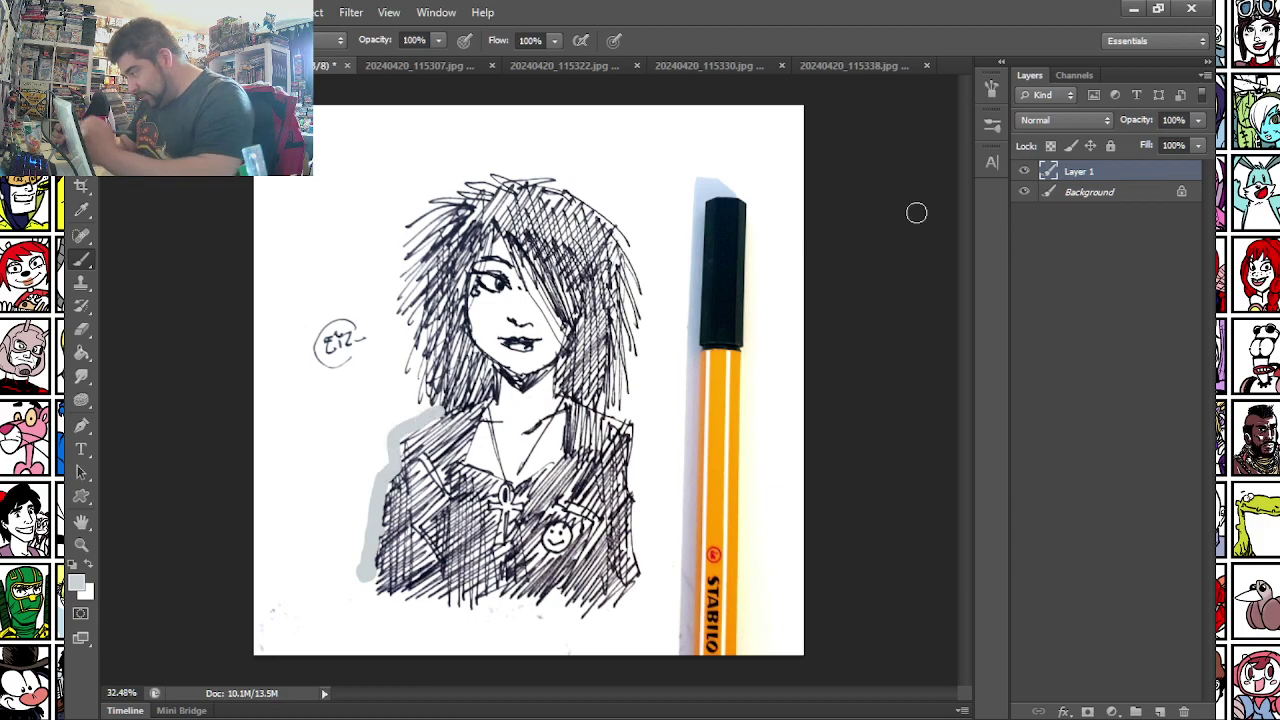
# - Set Layer 1 to Multiply and continue the grey contour along the pen-side arm and around the hair
pyautogui.click(1063, 120)
pyautogui.click(1045, 197)
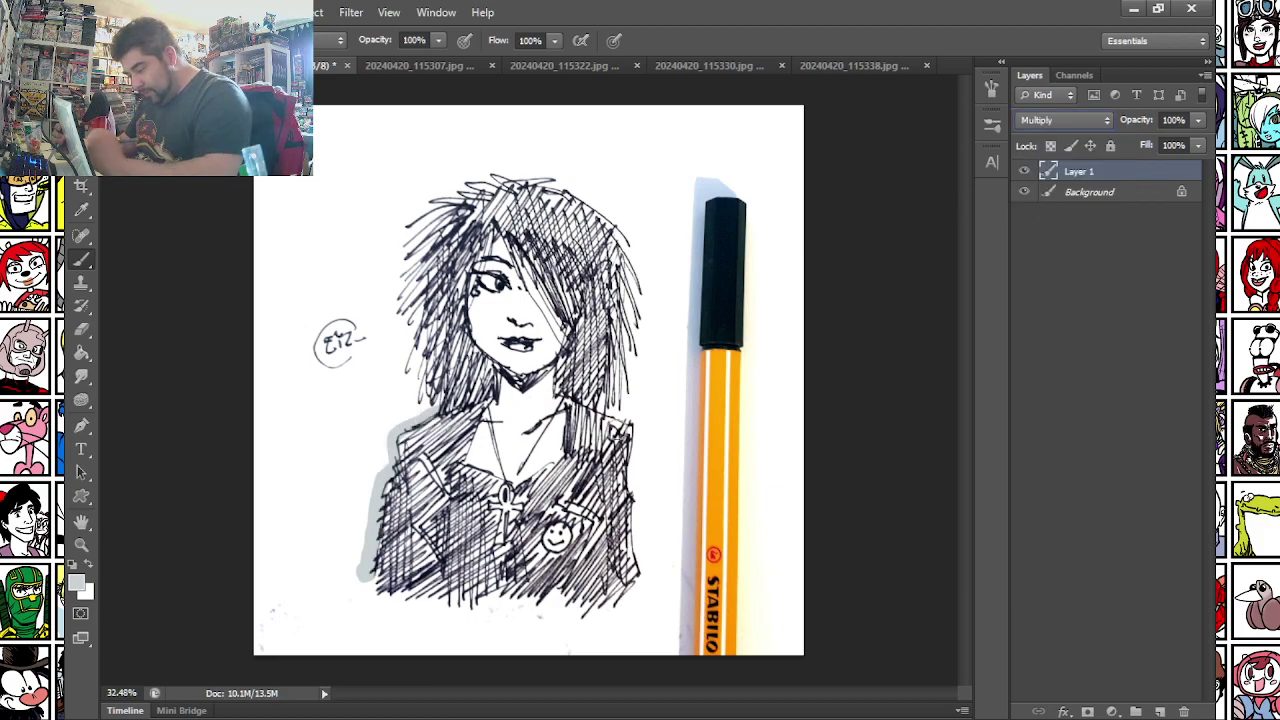
pyautogui.moveTo(590, 410)
pyautogui.mouseDown()
pyautogui.moveTo(636, 430)
pyautogui.moveTo(640, 580)
pyautogui.mouseUp()
pyautogui.moveTo(411, 336)
pyautogui.mouseDown()
pyautogui.moveTo(410, 212)
pyautogui.moveTo(492, 172)
pyautogui.moveTo(557, 173)
pyautogui.moveTo(635, 255)
pyautogui.moveTo(648, 300)
pyautogui.moveTo(644, 343)
pyautogui.moveTo(628, 350)
pyautogui.moveTo(628, 396)
pyautogui.mouseUp()
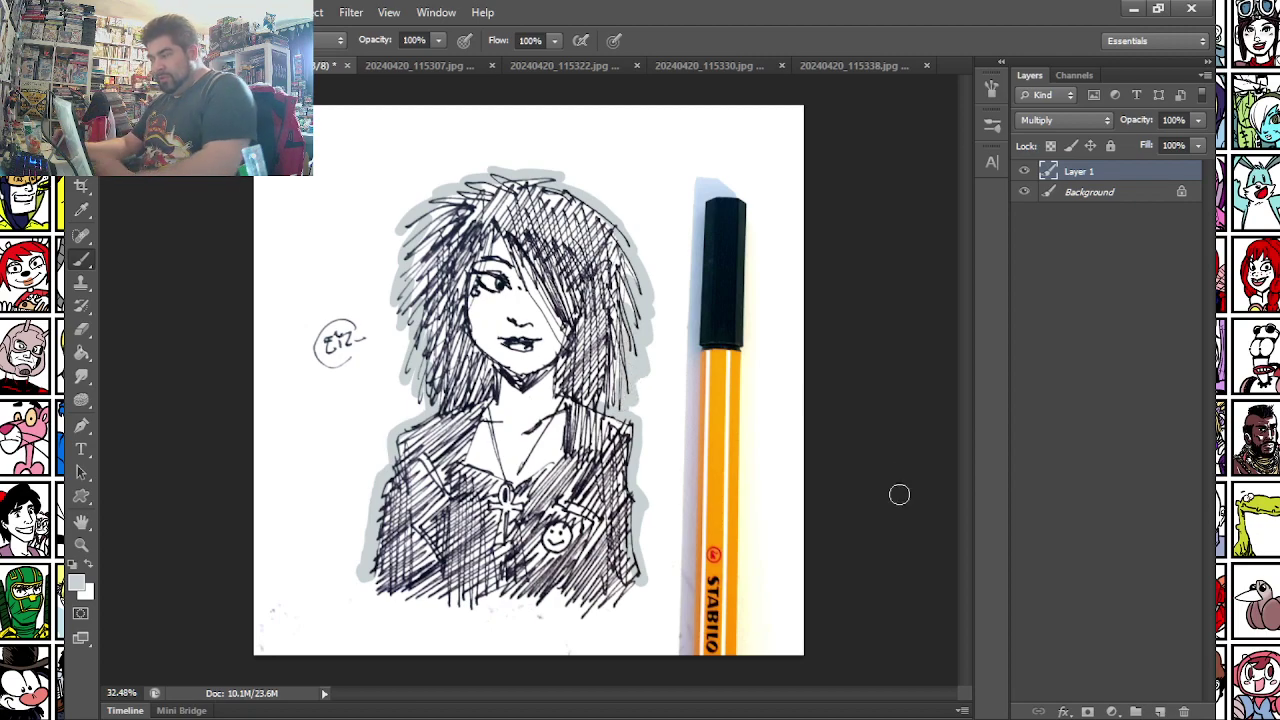
# - Hide Layer 1, add a new layer on top and reset the foreground color to black
pyautogui.click(1025, 172)
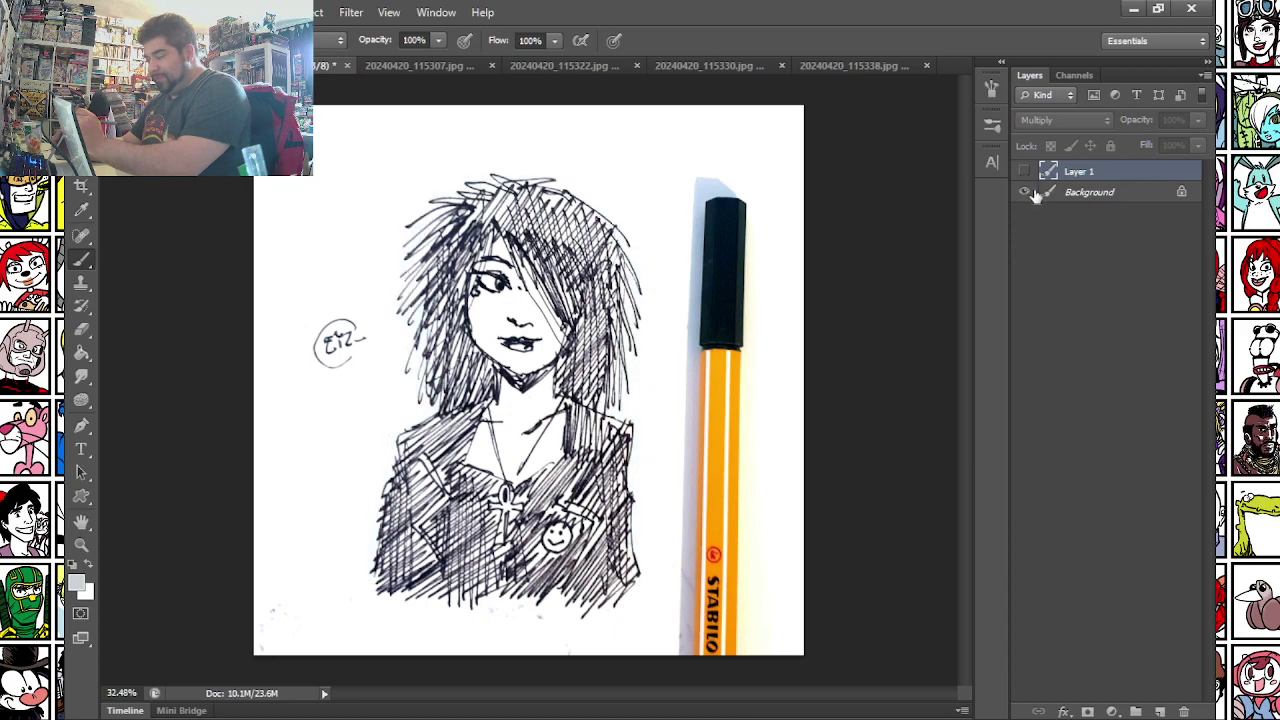
pyautogui.click(1155, 711)
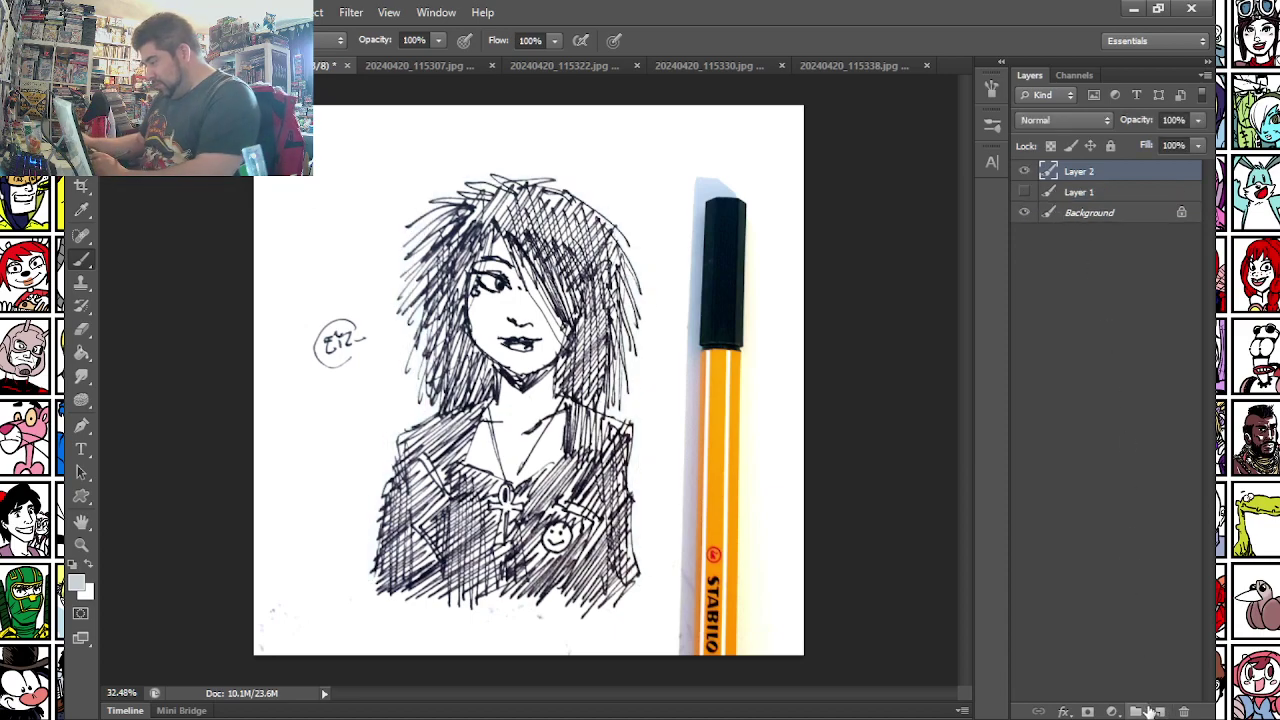
pyautogui.scroll(5, 600, 545)
pyautogui.click(73, 567)
pyautogui.moveTo(570, 360)
pyautogui.mouseDown()
pyautogui.moveTo(527, 260)
pyautogui.moveTo(533, 274)
pyautogui.mouseUp()
# - Choose the hard round 19 px brush, enlarge it slightly and fill the shadow under the chin with black
pyautogui.rightClick(611, 228)
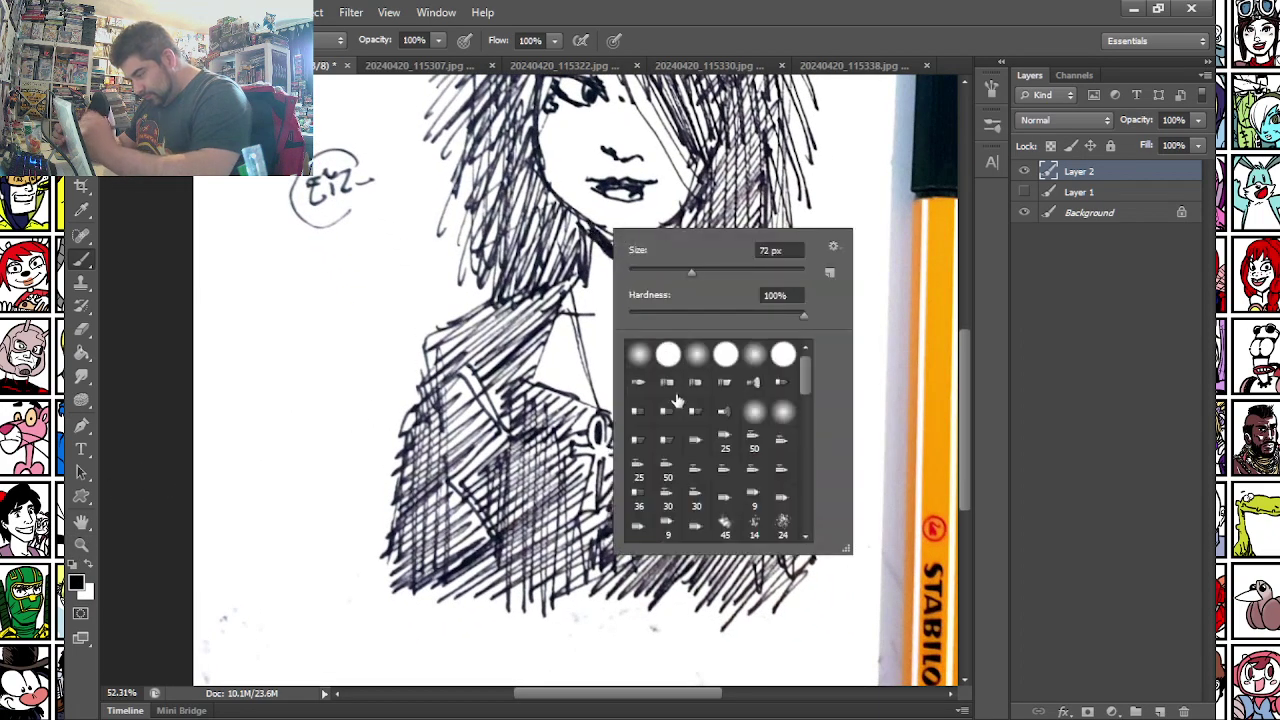
pyautogui.moveTo(804, 380); pyautogui.dragTo(797, 553)
pyautogui.click(725, 383)
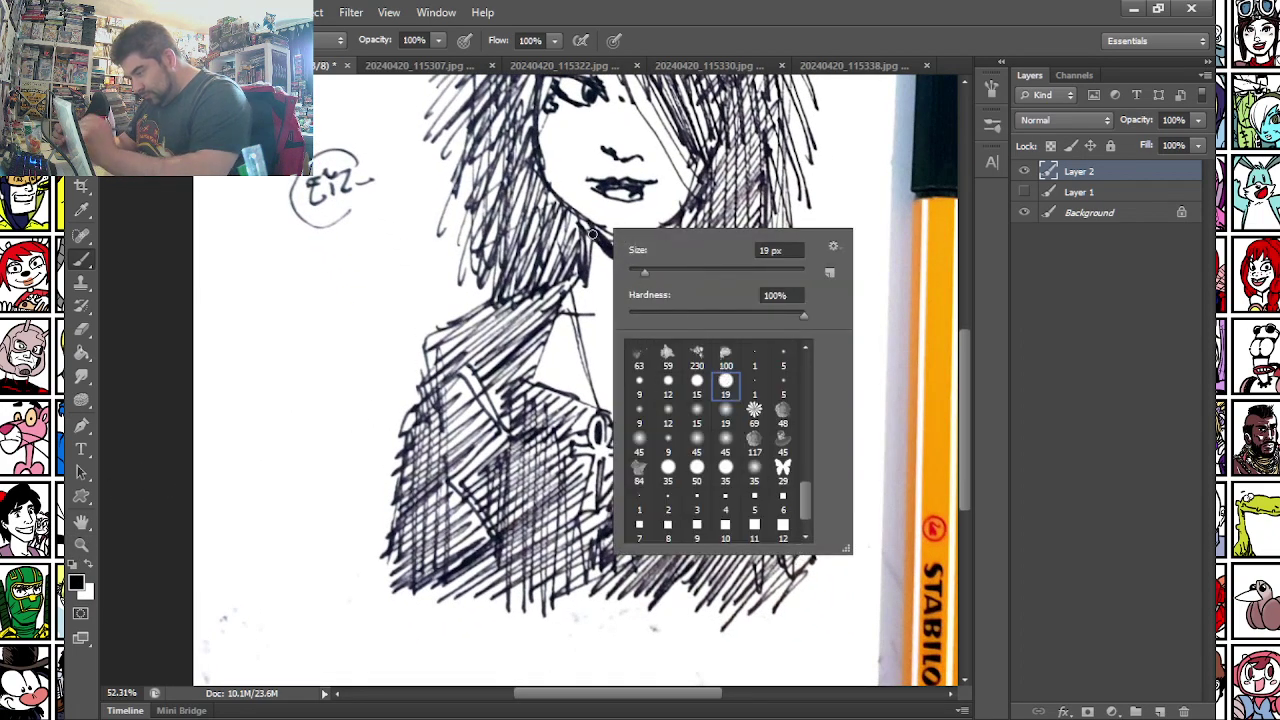
pyautogui.click(593, 227)
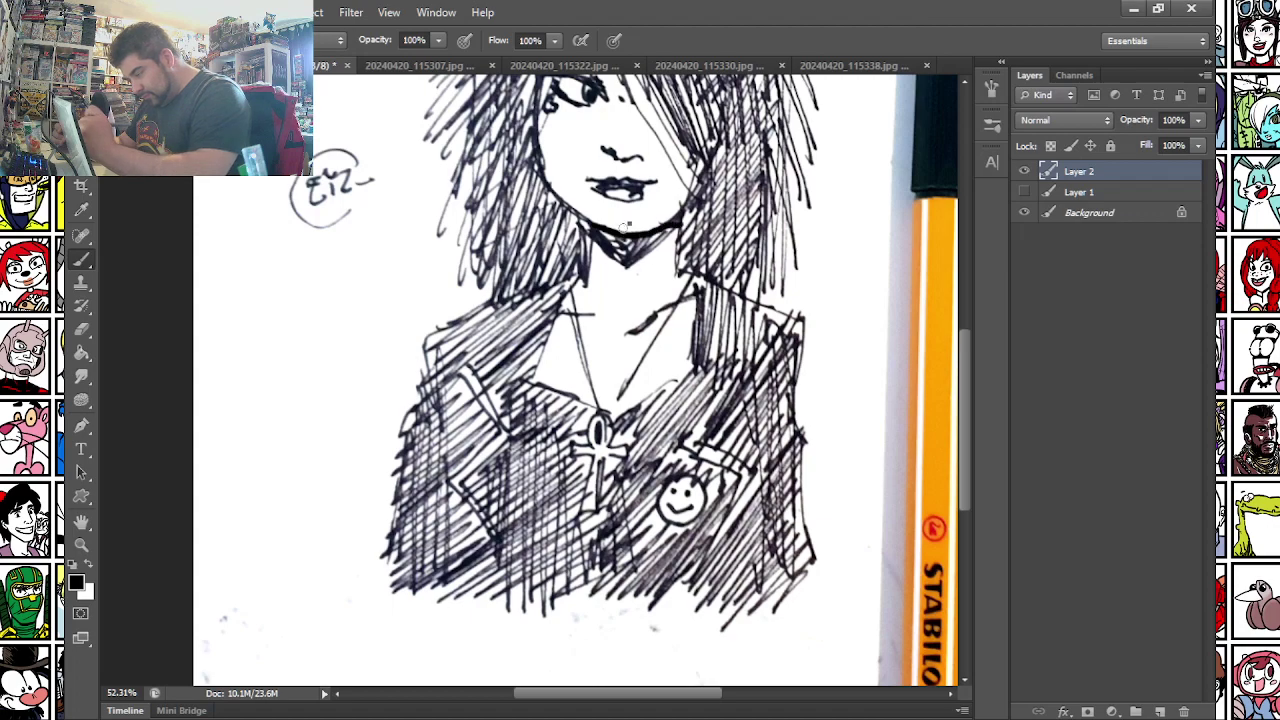
pyautogui.rightClick(626, 220)
pyautogui.click(670, 268)
pyautogui.moveTo(597, 237)
pyautogui.mouseDown()
pyautogui.moveTo(637, 245)
pyautogui.moveTo(624, 241)
pyautogui.mouseUp()
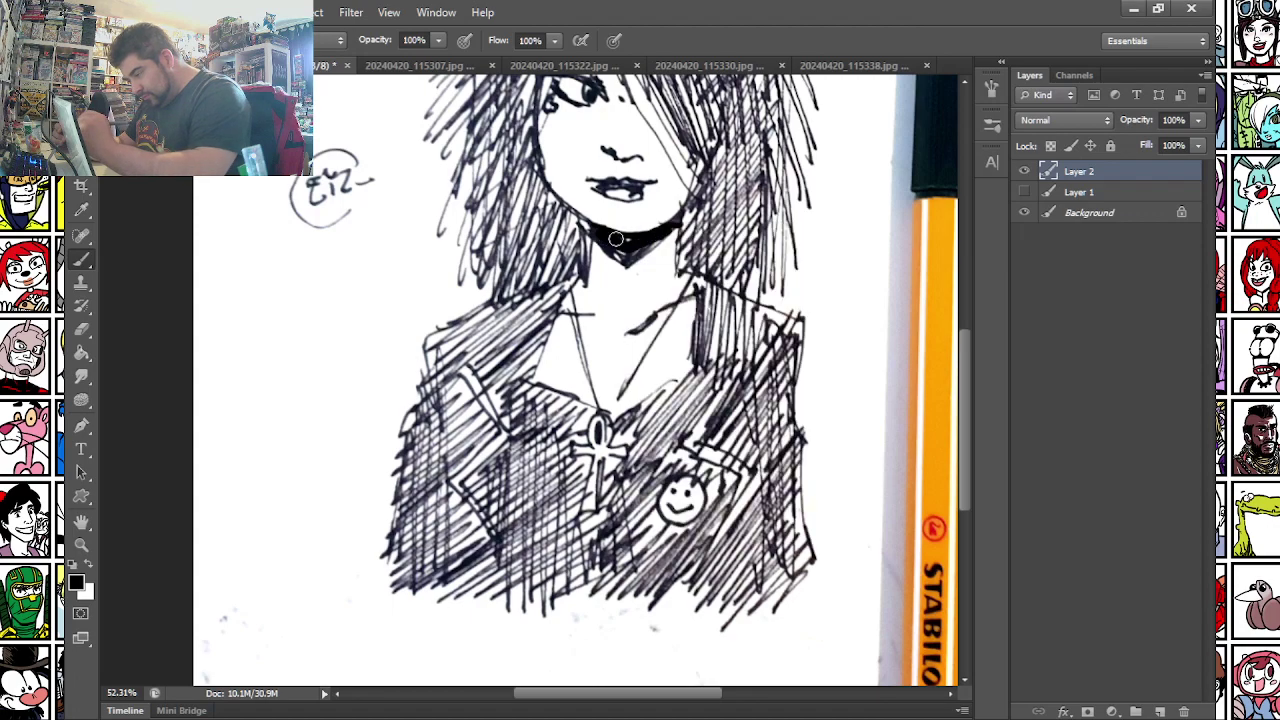
# - Ink the collar edge and both sides of the zigzag lapel farther from the pen in thick black strokes
pyautogui.moveTo(563, 286)
pyautogui.mouseDown()
pyautogui.moveTo(531, 384)
pyautogui.moveTo(459, 369)
pyautogui.moveTo(494, 425)
pyautogui.moveTo(447, 479)
pyautogui.moveTo(452, 498)
pyautogui.moveTo(448, 484)
pyautogui.moveTo(499, 551)
pyautogui.mouseUp()
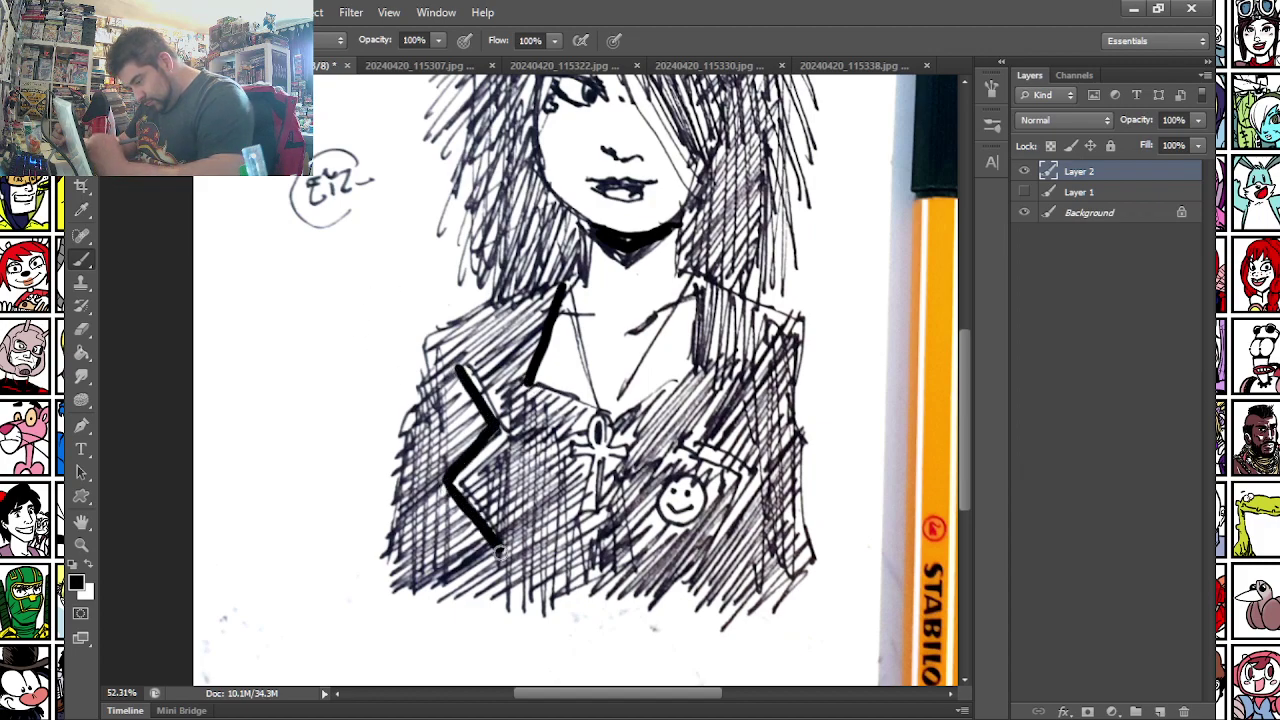
pyautogui.moveTo(466, 477); pyautogui.dragTo(514, 558)
pyautogui.moveTo(458, 474)
pyautogui.mouseDown()
pyautogui.moveTo(466, 486)
pyautogui.moveTo(522, 430)
pyautogui.mouseUp()
pyautogui.moveTo(467, 370); pyautogui.dragTo(514, 431)
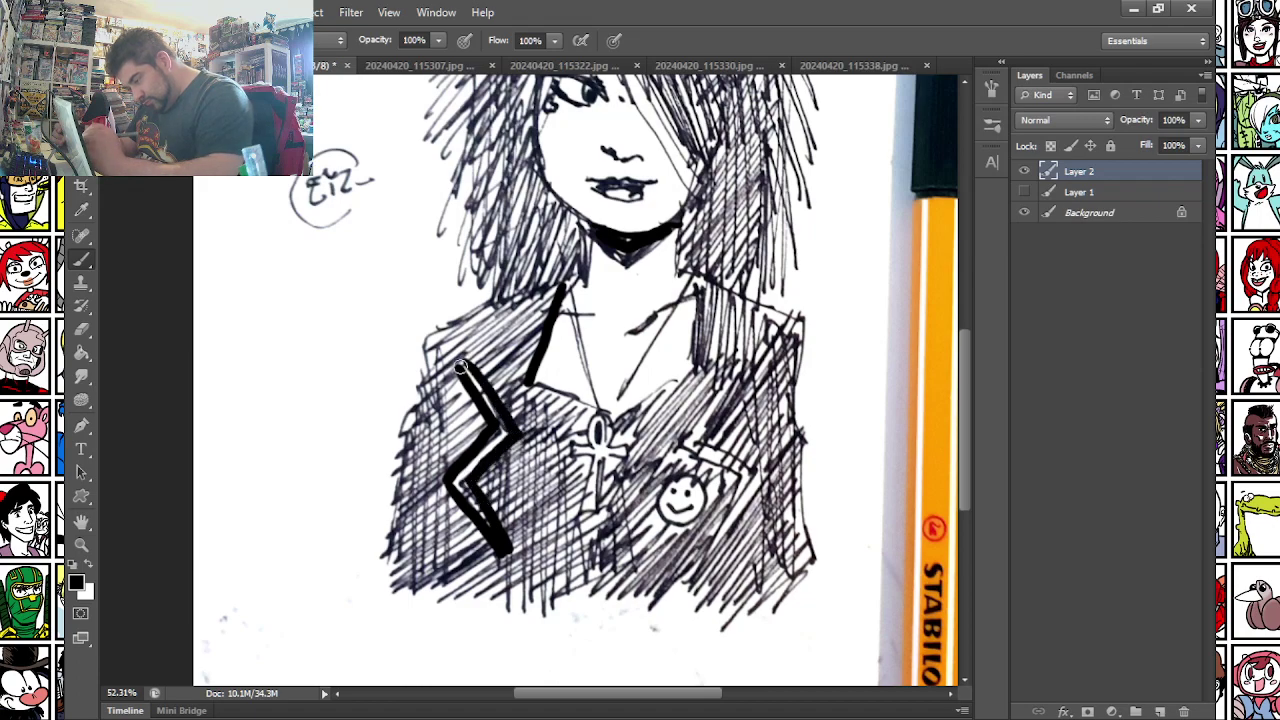
pyautogui.moveTo(484, 506); pyautogui.dragTo(520, 556)
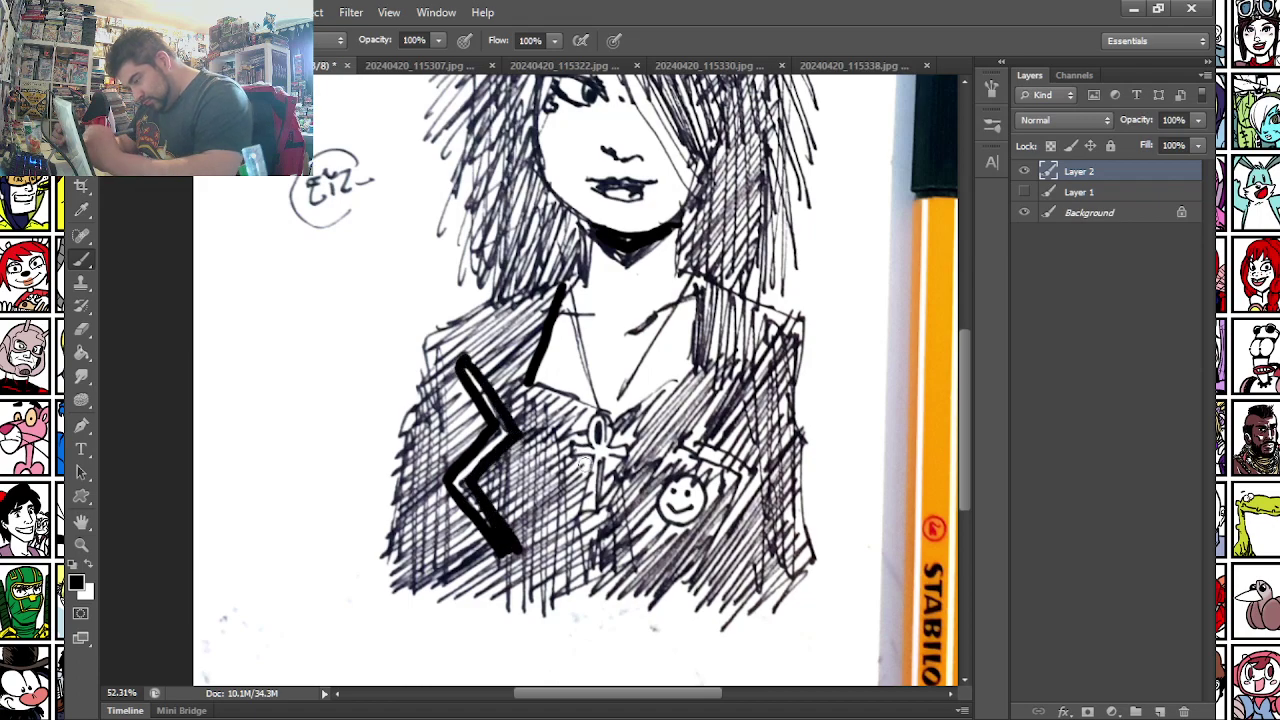
# - Ink black around the ankh pendant's lower stem and the smiley badge, and along the pen-side lapel edge
pyautogui.moveTo(585, 468)
pyautogui.mouseDown()
pyautogui.moveTo(578, 515)
pyautogui.moveTo(610, 516)
pyautogui.mouseUp()
pyautogui.moveTo(606, 456)
pyautogui.mouseDown()
pyautogui.moveTo(612, 518)
pyautogui.moveTo(608, 476)
pyautogui.moveTo(663, 470)
pyautogui.moveTo(657, 500)
pyautogui.moveTo(714, 512)
pyautogui.moveTo(663, 483)
pyautogui.moveTo(712, 497)
pyautogui.mouseUp()
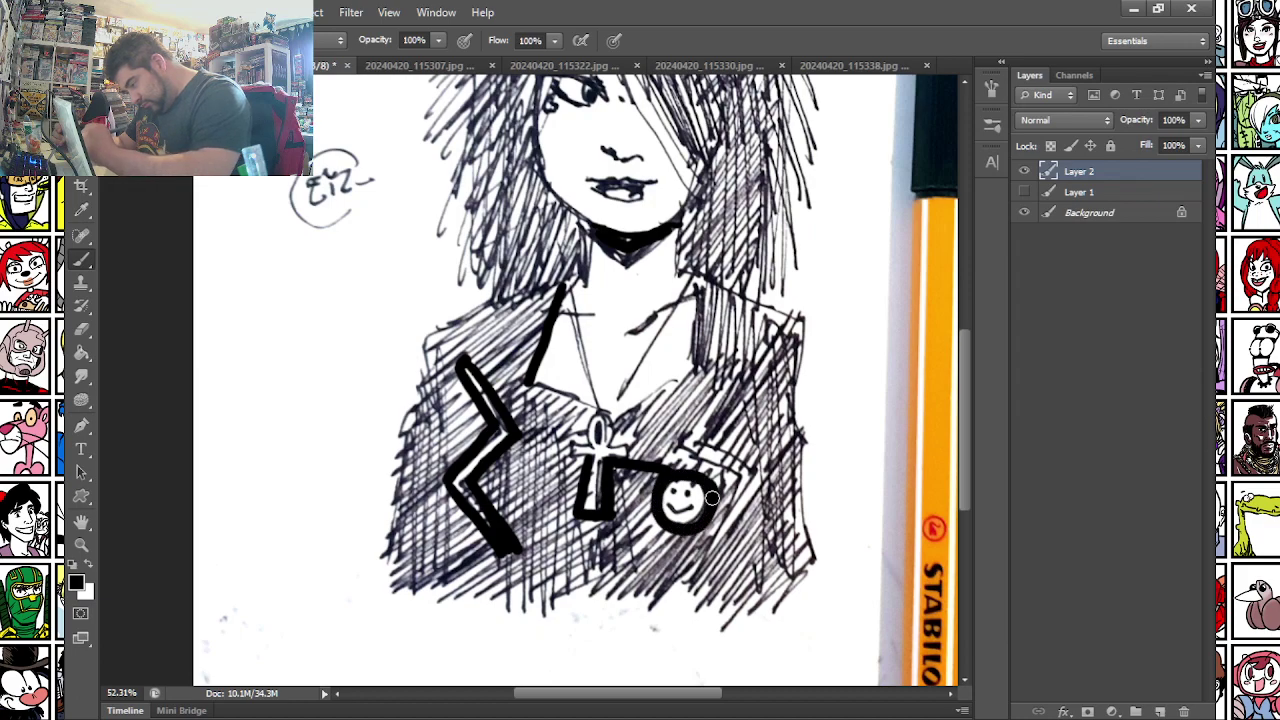
pyautogui.moveTo(677, 448)
pyautogui.mouseDown()
pyautogui.moveTo(734, 481)
pyautogui.moveTo(706, 556)
pyautogui.mouseUp()
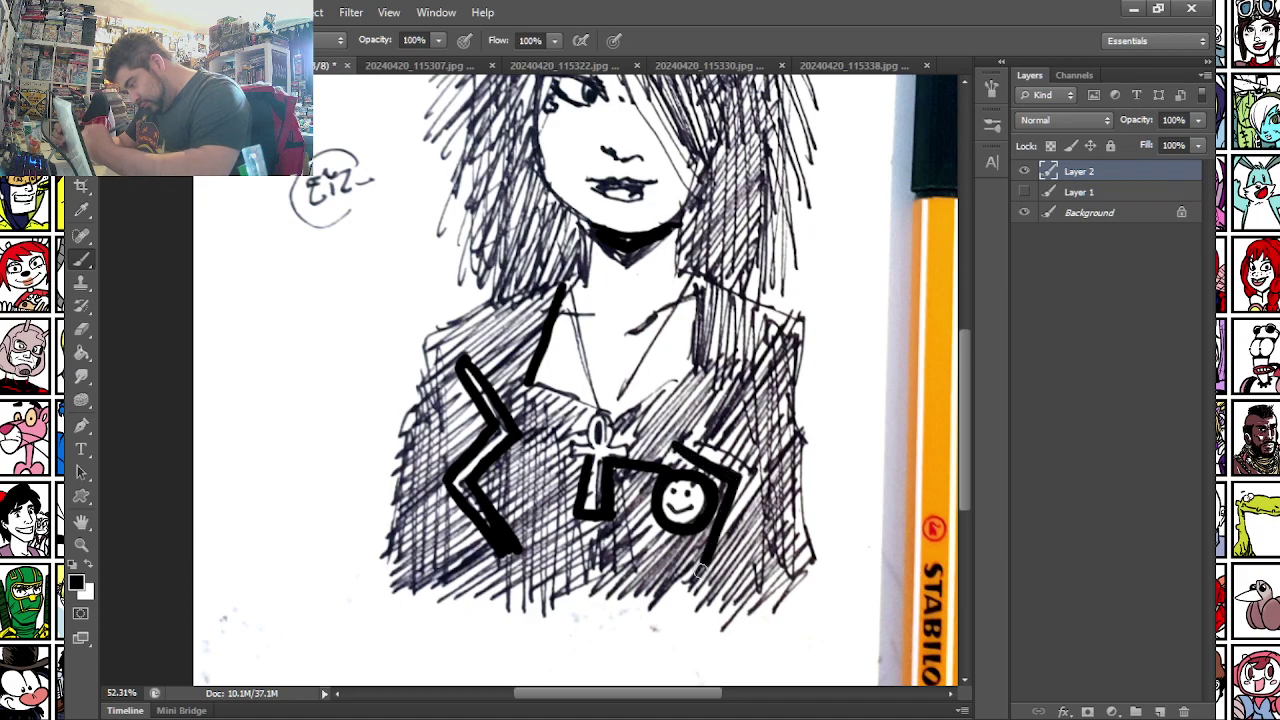
# - Ink thick black outlines along the jaw, both sides of the neck, the collar edges and the pen-side zigzag lapel
pyautogui.moveTo(752, 470); pyautogui.dragTo(708, 578)
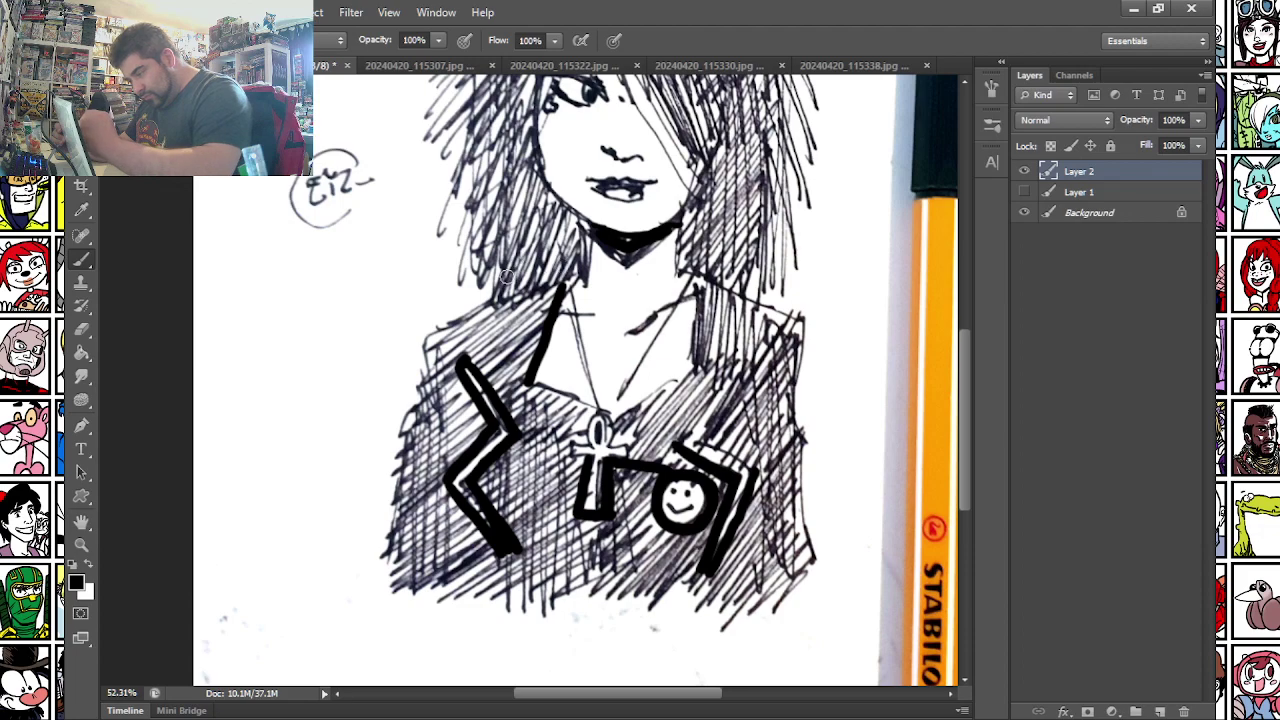
pyautogui.moveTo(492, 302); pyautogui.dragTo(544, 292)
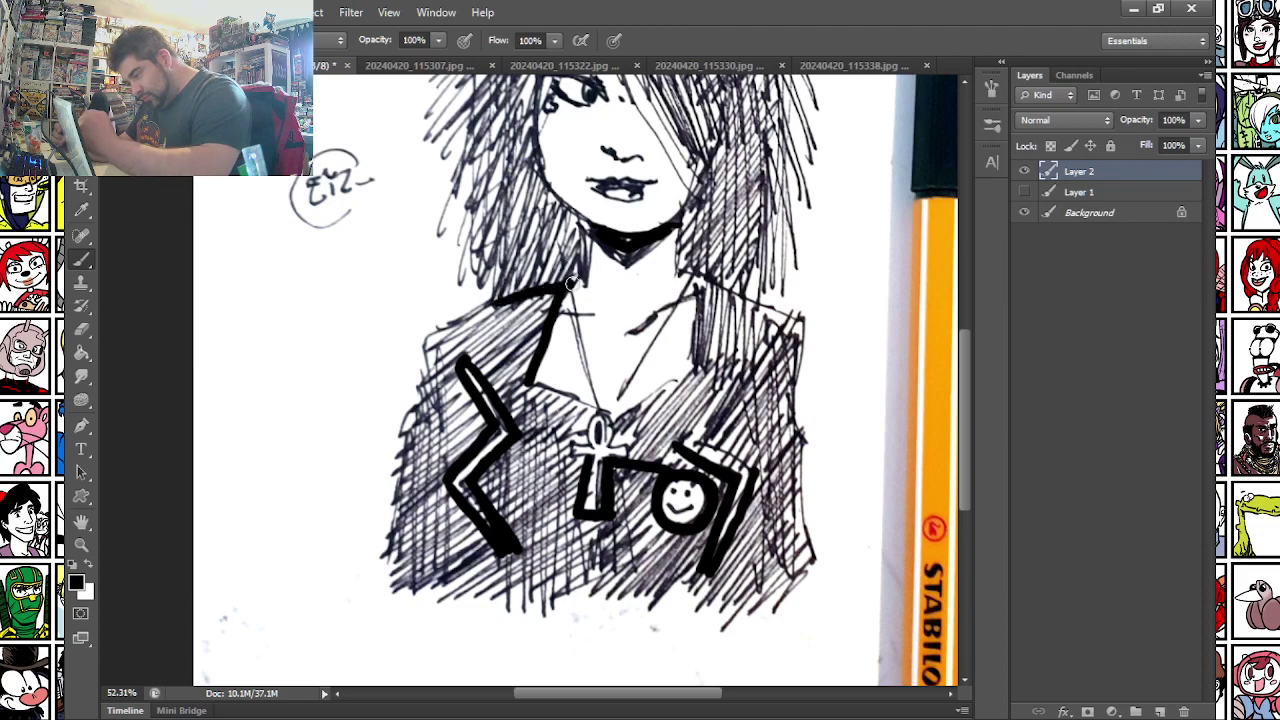
pyautogui.moveTo(584, 248); pyautogui.dragTo(584, 222)
pyautogui.moveTo(525, 108)
pyautogui.mouseDown()
pyautogui.moveTo(537, 178)
pyautogui.moveTo(586, 240)
pyautogui.mouseUp()
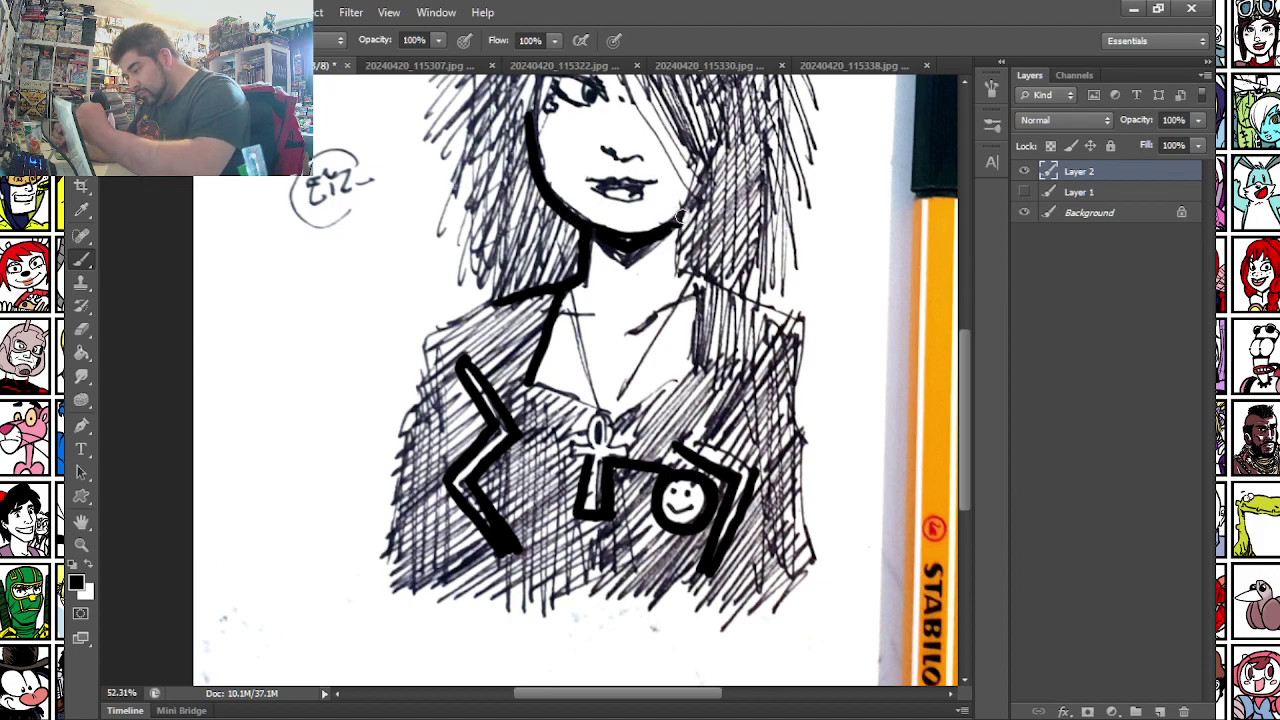
pyautogui.moveTo(680, 217); pyautogui.dragTo(693, 160)
pyautogui.moveTo(679, 222)
pyautogui.mouseDown()
pyautogui.moveTo(682, 264)
pyautogui.moveTo(701, 284)
pyautogui.moveTo(710, 395)
pyautogui.moveTo(680, 440)
pyautogui.moveTo(707, 440)
pyautogui.moveTo(750, 352)
pyautogui.mouseUp()
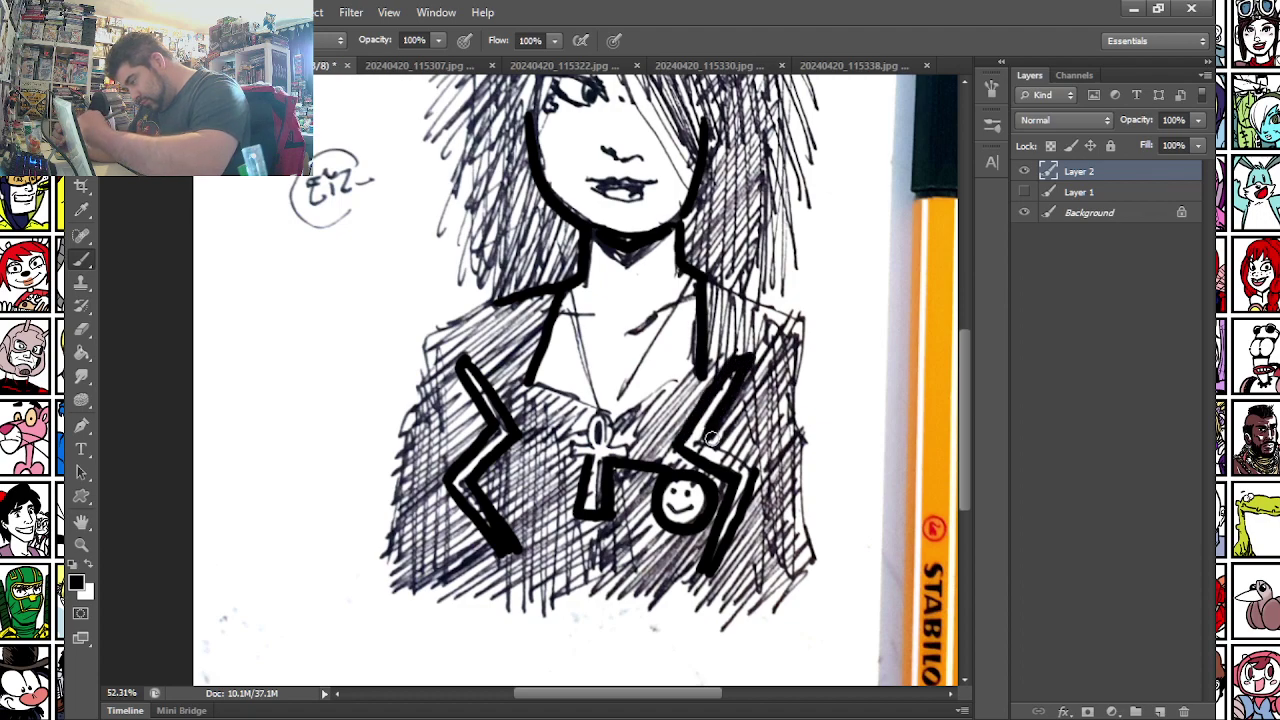
pyautogui.moveTo(711, 443); pyautogui.dragTo(757, 473)
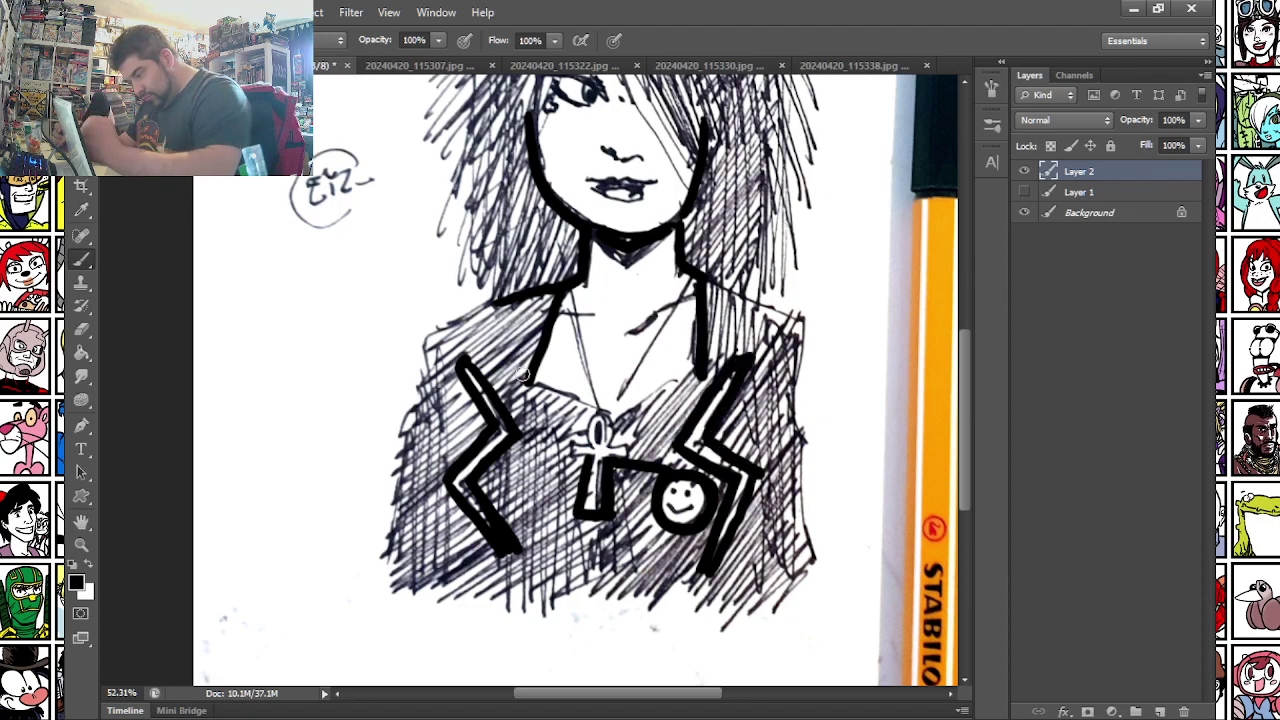
# - Ink the shirt neckline and the outline of the ankh's loop and crossbar, and thicken the collarbone mark
pyautogui.moveTo(528, 382)
pyautogui.mouseDown()
pyautogui.moveTo(615, 417)
pyautogui.moveTo(691, 376)
pyautogui.moveTo(695, 345)
pyautogui.mouseUp()
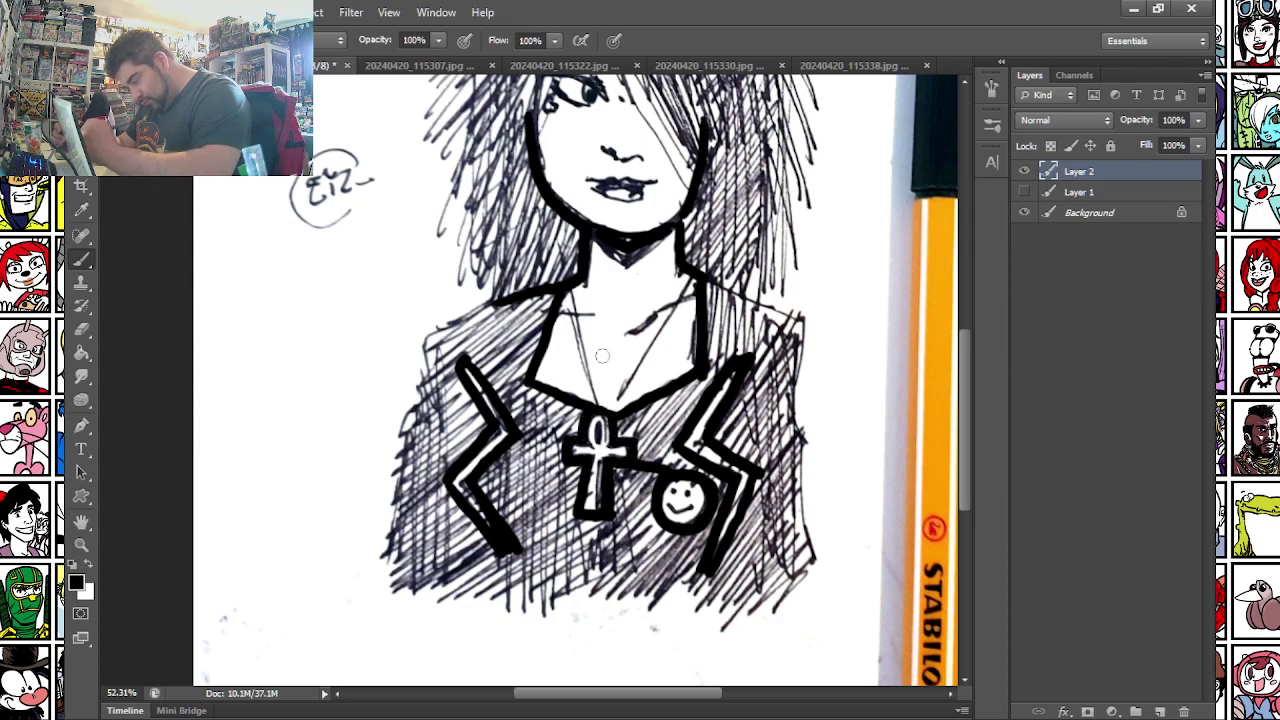
pyautogui.moveTo(648, 318); pyautogui.dragTo(660, 310)
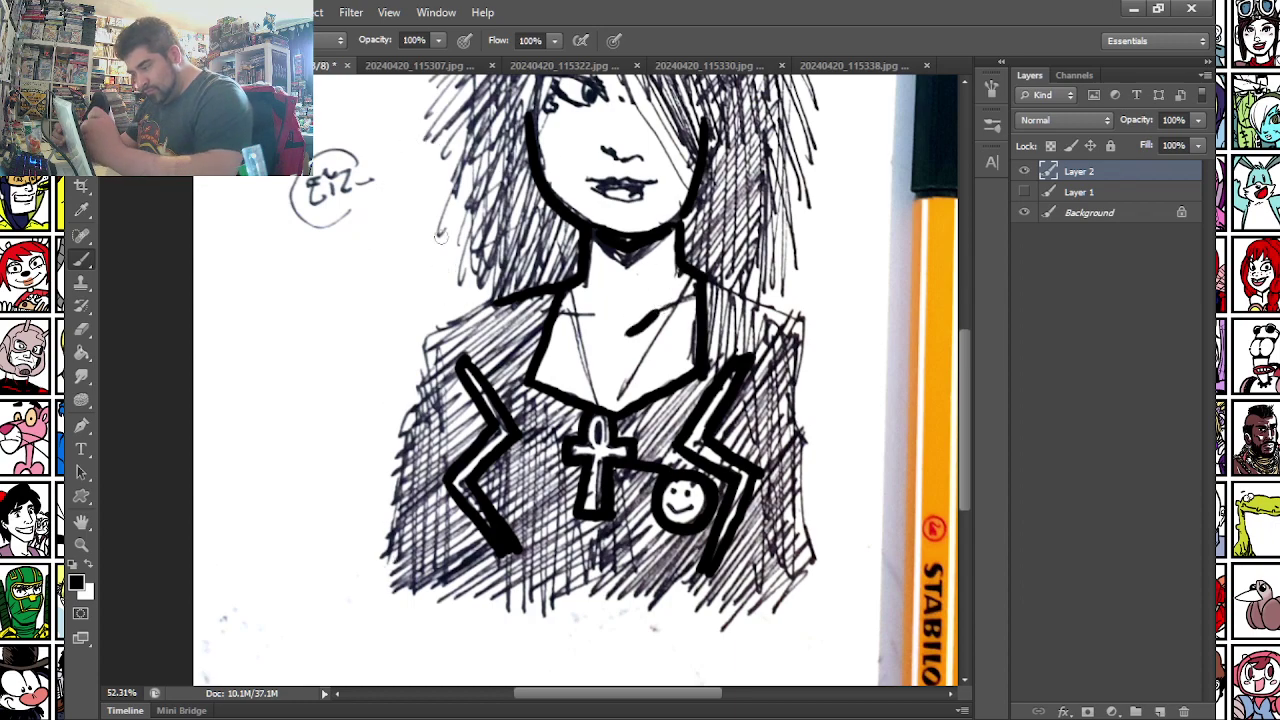
# - Ink the diagonal edge of the fringe, enlarge the brush and block in the hair beside the face with solid black
pyautogui.scroll(4, 441, 240)
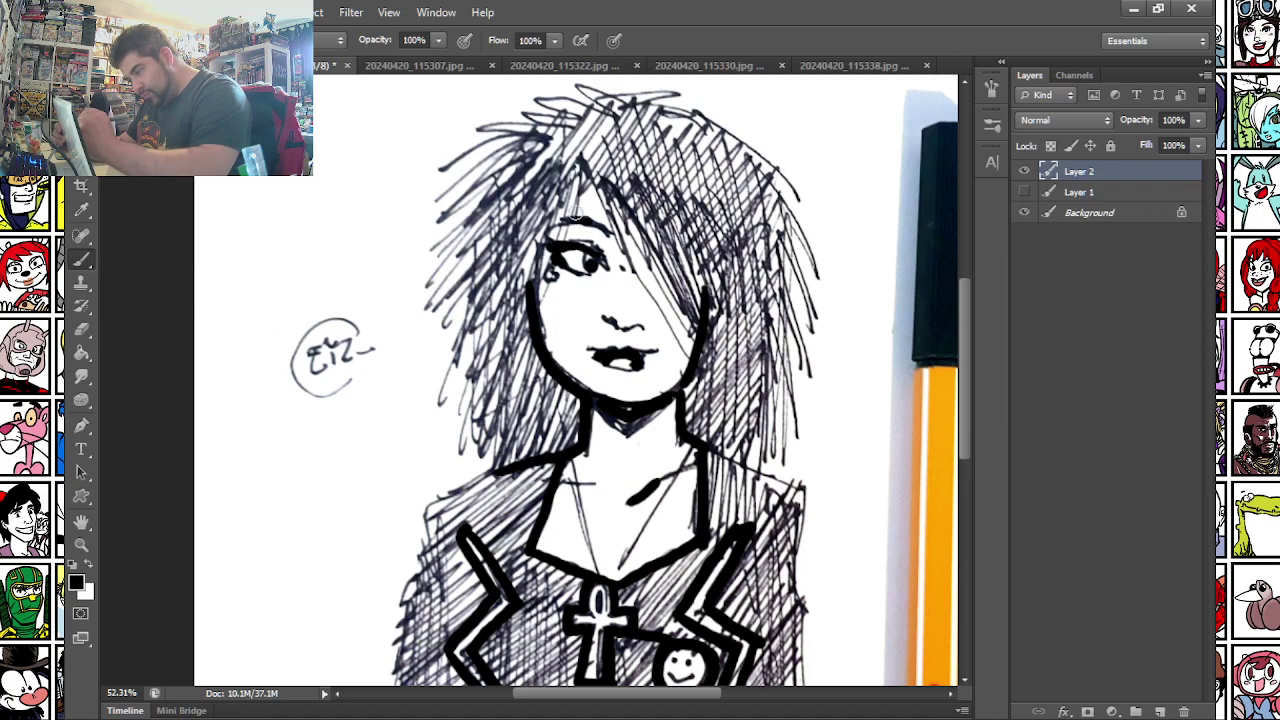
pyautogui.moveTo(596, 178); pyautogui.dragTo(714, 358)
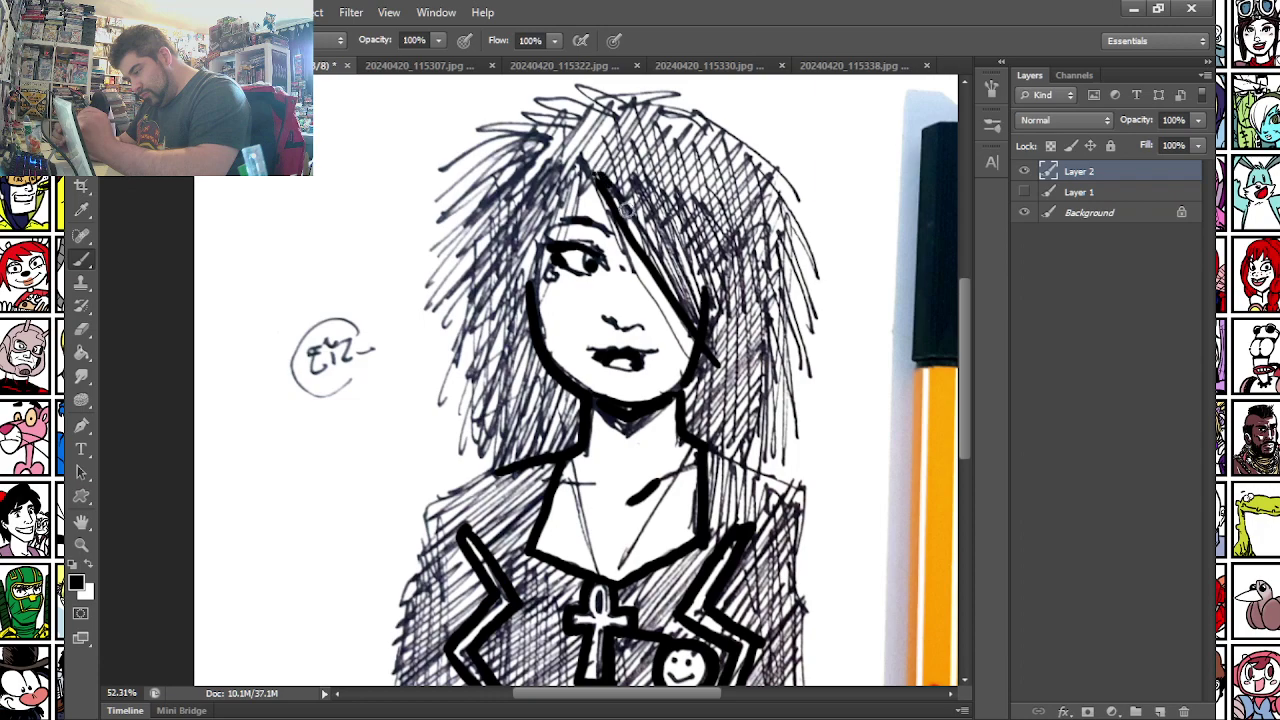
pyautogui.moveTo(598, 175); pyautogui.dragTo(722, 360)
pyautogui.rightClick(530, 225)
pyautogui.click(595, 261)
pyautogui.click(625, 143)
pyautogui.moveTo(441, 507)
pyautogui.mouseDown()
pyautogui.moveTo(441, 473)
pyautogui.moveTo(431, 527)
pyautogui.mouseUp()
pyautogui.moveTo(517, 310)
pyautogui.mouseDown()
pyautogui.moveTo(526, 238)
pyautogui.moveTo(523, 258)
pyautogui.moveTo(570, 172)
pyautogui.moveTo(645, 240)
pyautogui.moveTo(699, 318)
pyautogui.moveTo(720, 375)
pyautogui.moveTo(690, 405)
pyautogui.moveTo(696, 385)
pyautogui.moveTo(687, 430)
pyautogui.moveTo(714, 458)
pyautogui.moveTo(734, 437)
pyautogui.moveTo(747, 312)
pyautogui.moveTo(703, 208)
pyautogui.moveTo(589, 160)
pyautogui.moveTo(653, 185)
pyautogui.moveTo(704, 240)
pyautogui.moveTo(720, 411)
pyautogui.moveTo(701, 361)
pyautogui.moveTo(737, 282)
pyautogui.moveTo(733, 220)
pyautogui.moveTo(644, 150)
pyautogui.moveTo(537, 157)
pyautogui.moveTo(537, 176)
pyautogui.moveTo(560, 171)
pyautogui.moveTo(497, 248)
pyautogui.moveTo(524, 452)
pyautogui.moveTo(531, 395)
pyautogui.moveTo(563, 440)
pyautogui.moveTo(529, 454)
pyautogui.mouseUp()
pyautogui.moveTo(430, 505); pyautogui.dragTo(417, 338)
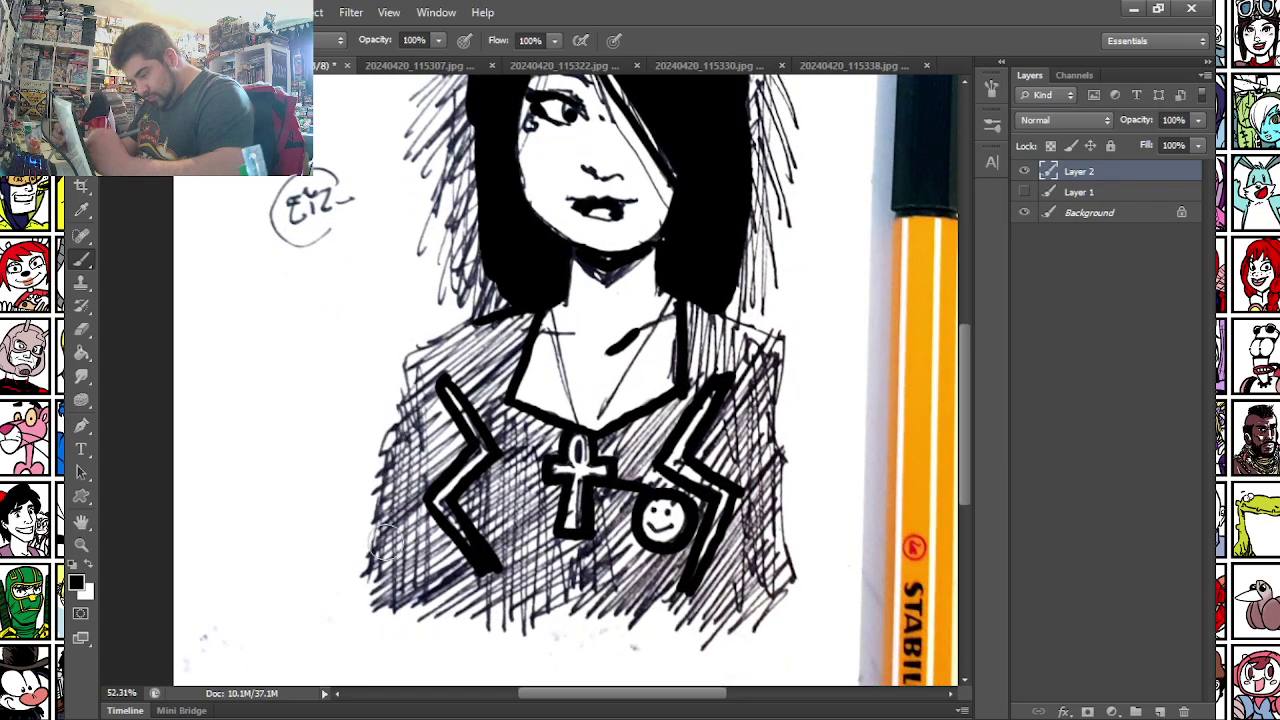
# - Fill the jacket and shirt with solid black, leaving the lapel lines, ankh pendant and smiley badge white
pyautogui.moveTo(378, 605)
pyautogui.mouseDown()
pyautogui.moveTo(396, 438)
pyautogui.moveTo(420, 358)
pyautogui.moveTo(488, 328)
pyautogui.mouseUp()
pyautogui.moveTo(428, 376)
pyautogui.mouseDown()
pyautogui.moveTo(427, 415)
pyautogui.moveTo(455, 439)
pyautogui.moveTo(416, 494)
pyautogui.moveTo(416, 448)
pyautogui.moveTo(386, 606)
pyautogui.moveTo(653, 621)
pyautogui.moveTo(790, 594)
pyautogui.mouseUp()
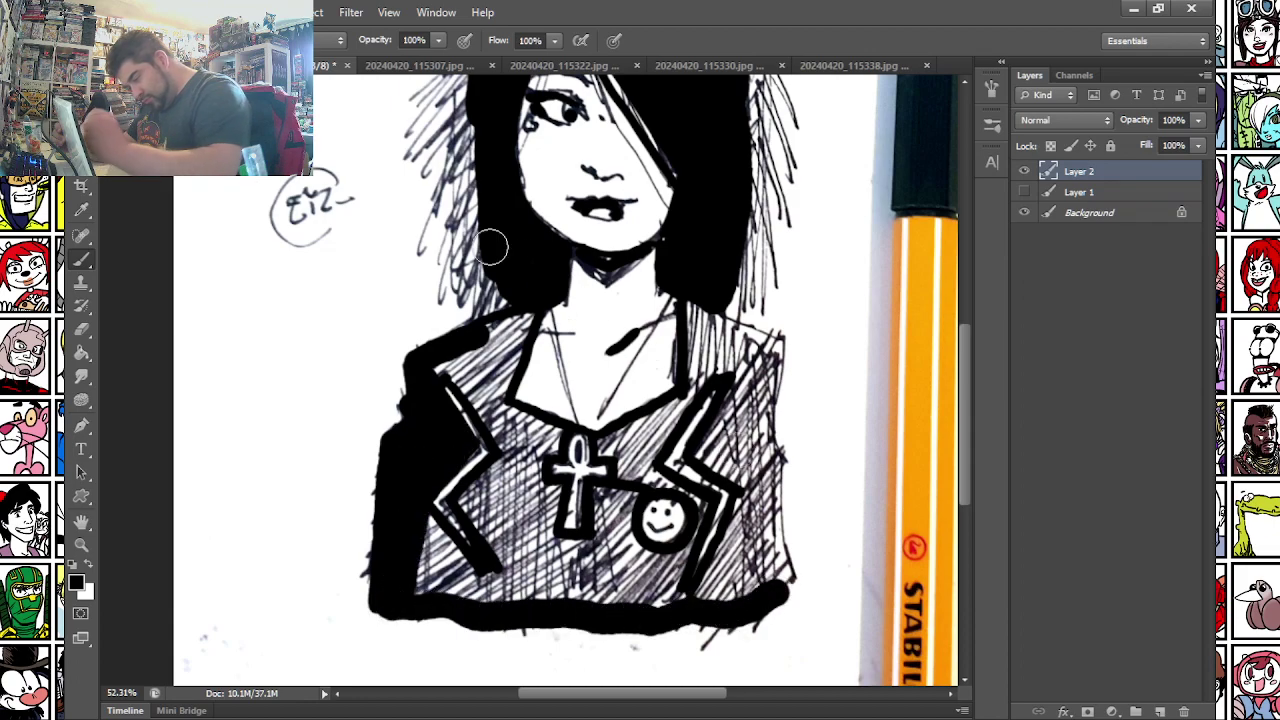
pyautogui.moveTo(708, 318)
pyautogui.mouseDown()
pyautogui.moveTo(771, 349)
pyautogui.moveTo(753, 434)
pyautogui.moveTo(758, 423)
pyautogui.moveTo(777, 462)
pyautogui.moveTo(766, 489)
pyautogui.moveTo(781, 568)
pyautogui.moveTo(772, 600)
pyautogui.mouseUp()
pyautogui.moveTo(694, 600)
pyautogui.mouseDown()
pyautogui.moveTo(752, 477)
pyautogui.moveTo(743, 559)
pyautogui.moveTo(762, 527)
pyautogui.mouseUp()
pyautogui.moveTo(707, 449)
pyautogui.mouseDown()
pyautogui.moveTo(711, 434)
pyautogui.moveTo(741, 434)
pyautogui.mouseUp()
pyautogui.moveTo(691, 338)
pyautogui.mouseDown()
pyautogui.moveTo(697, 369)
pyautogui.moveTo(728, 349)
pyautogui.mouseUp()
pyautogui.moveTo(446, 285)
pyautogui.mouseDown()
pyautogui.moveTo(488, 332)
pyautogui.moveTo(516, 328)
pyautogui.moveTo(494, 408)
pyautogui.moveTo(440, 367)
pyautogui.moveTo(457, 368)
pyautogui.moveTo(494, 434)
pyautogui.mouseUp()
pyautogui.moveTo(429, 518)
pyautogui.mouseDown()
pyautogui.moveTo(444, 545)
pyautogui.moveTo(417, 571)
pyautogui.moveTo(480, 586)
pyautogui.moveTo(465, 508)
pyautogui.moveTo(493, 530)
pyautogui.moveTo(506, 442)
pyautogui.moveTo(522, 426)
pyautogui.moveTo(545, 458)
pyautogui.moveTo(498, 505)
pyautogui.moveTo(525, 545)
pyautogui.moveTo(591, 540)
pyautogui.moveTo(614, 500)
pyautogui.moveTo(575, 585)
pyautogui.moveTo(632, 540)
pyautogui.moveTo(676, 584)
pyautogui.moveTo(705, 510)
pyautogui.moveTo(660, 470)
pyautogui.moveTo(626, 480)
pyautogui.moveTo(600, 448)
pyautogui.moveTo(706, 366)
pyautogui.moveTo(648, 462)
pyautogui.mouseUp()
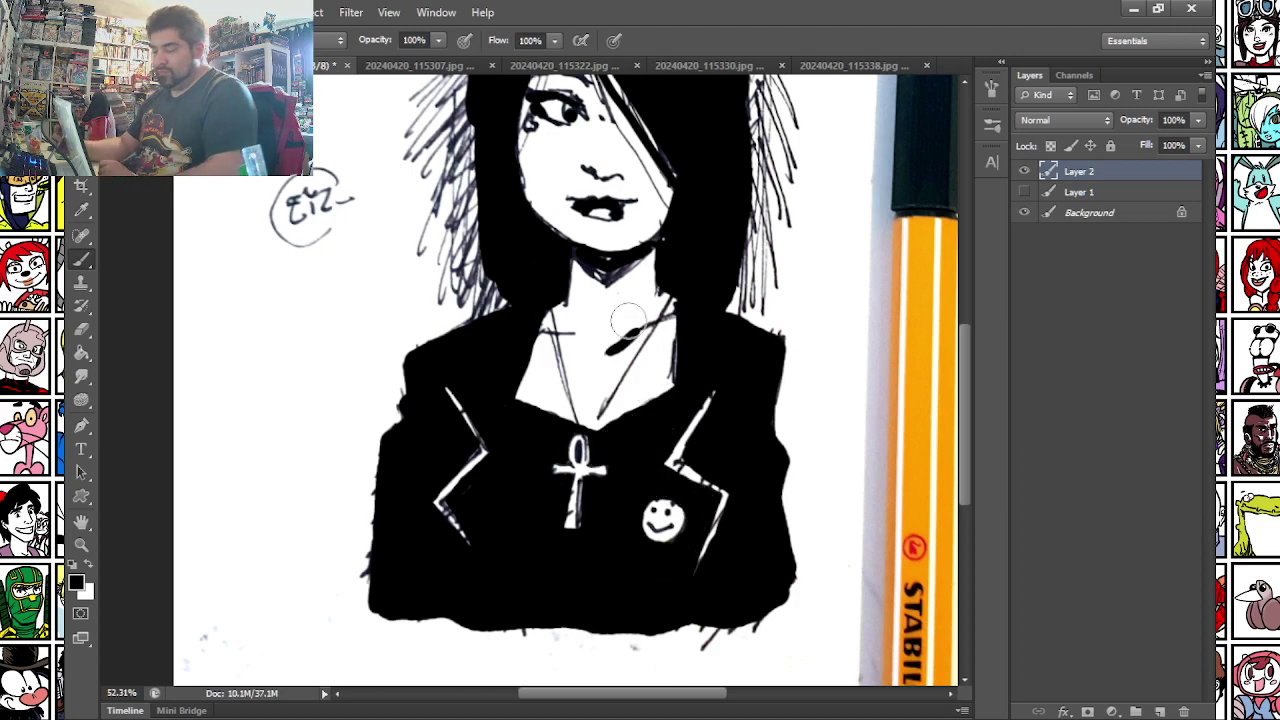
# - Round out the solid black hair mass over the crown and down both sides of the head
pyautogui.moveTo(392, 231); pyautogui.dragTo(406, 447)
pyautogui.moveTo(548, 192)
pyautogui.mouseDown()
pyautogui.moveTo(677, 191)
pyautogui.moveTo(760, 277)
pyautogui.moveTo(738, 514)
pyautogui.mouseUp()
pyautogui.click(572, 201)
pyautogui.moveTo(503, 514)
pyautogui.mouseDown()
pyautogui.moveTo(482, 305)
pyautogui.moveTo(548, 200)
pyautogui.moveTo(610, 158)
pyautogui.mouseUp()
# - Reduce the brush size and ink loose hair strands along the pen-side edge of the hair, from the tips up to the crown
pyautogui.rightClick(538, 175)
pyautogui.click(569, 215)
pyautogui.press('Return')
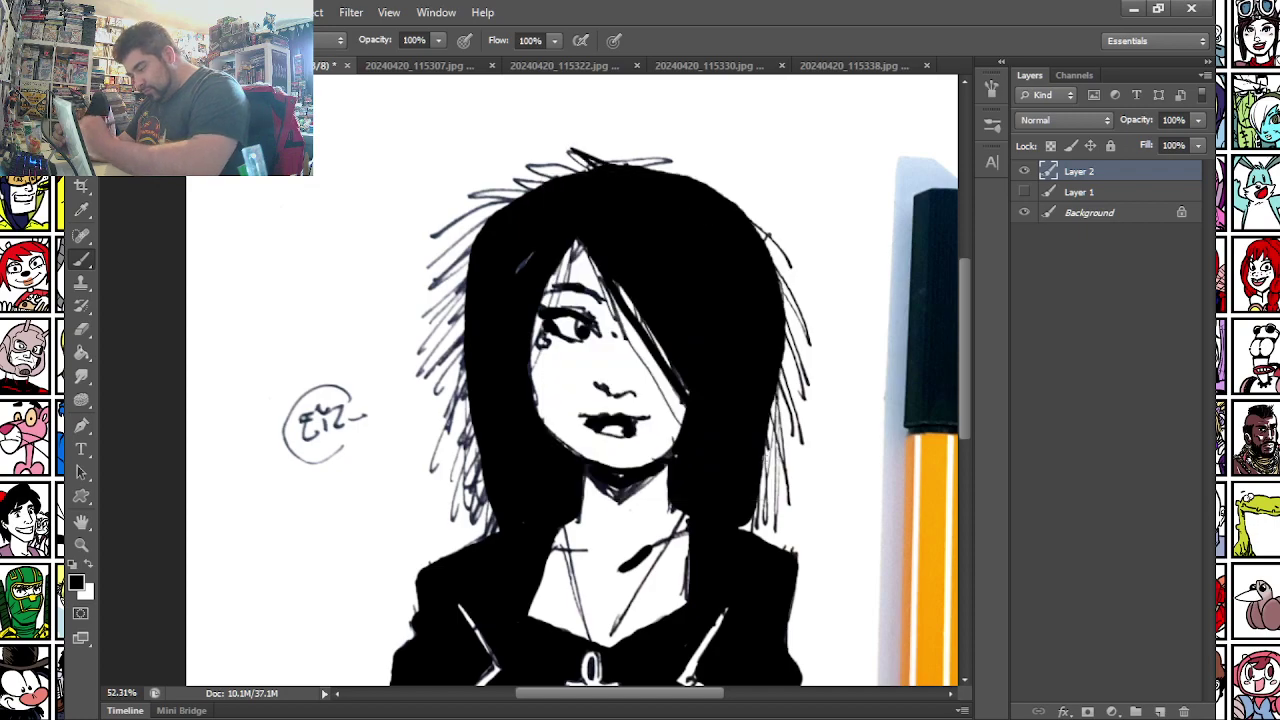
pyautogui.moveTo(759, 530)
pyautogui.mouseDown()
pyautogui.moveTo(776, 376)
pyautogui.moveTo(786, 382)
pyautogui.mouseUp()
pyautogui.moveTo(786, 518); pyautogui.dragTo(788, 354)
pyautogui.moveTo(798, 494); pyautogui.dragTo(787, 356)
pyautogui.moveTo(784, 306); pyautogui.dragTo(812, 426)
pyautogui.moveTo(785, 324)
pyautogui.mouseDown()
pyautogui.moveTo(808, 412)
pyautogui.moveTo(806, 392)
pyautogui.mouseUp()
pyautogui.moveTo(783, 300)
pyautogui.mouseDown()
pyautogui.moveTo(772, 272)
pyautogui.moveTo(800, 326)
pyautogui.mouseUp()
pyautogui.moveTo(754, 226); pyautogui.dragTo(820, 368)
pyautogui.moveTo(716, 188)
pyautogui.mouseDown()
pyautogui.moveTo(789, 265)
pyautogui.moveTo(701, 189)
pyautogui.mouseUp()
pyautogui.moveTo(786, 228)
pyautogui.mouseDown()
pyautogui.moveTo(750, 196)
pyautogui.moveTo(642, 166)
pyautogui.mouseUp()
pyautogui.moveTo(754, 219); pyautogui.dragTo(712, 204)
pyautogui.moveTo(614, 168); pyautogui.dragTo(698, 177)
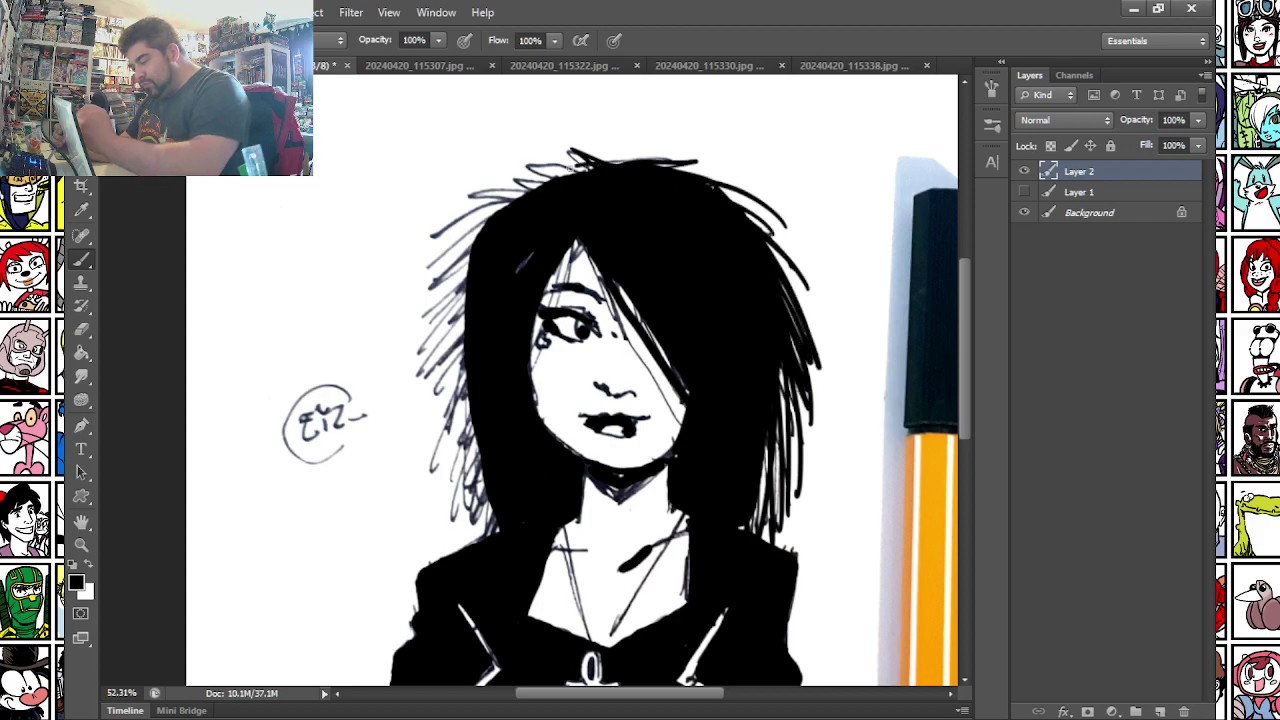
# - Ink loose strands along the hair's outer edge on the side away from the pen, from crown to shoulder
pyautogui.moveTo(580, 172); pyautogui.dragTo(494, 208)
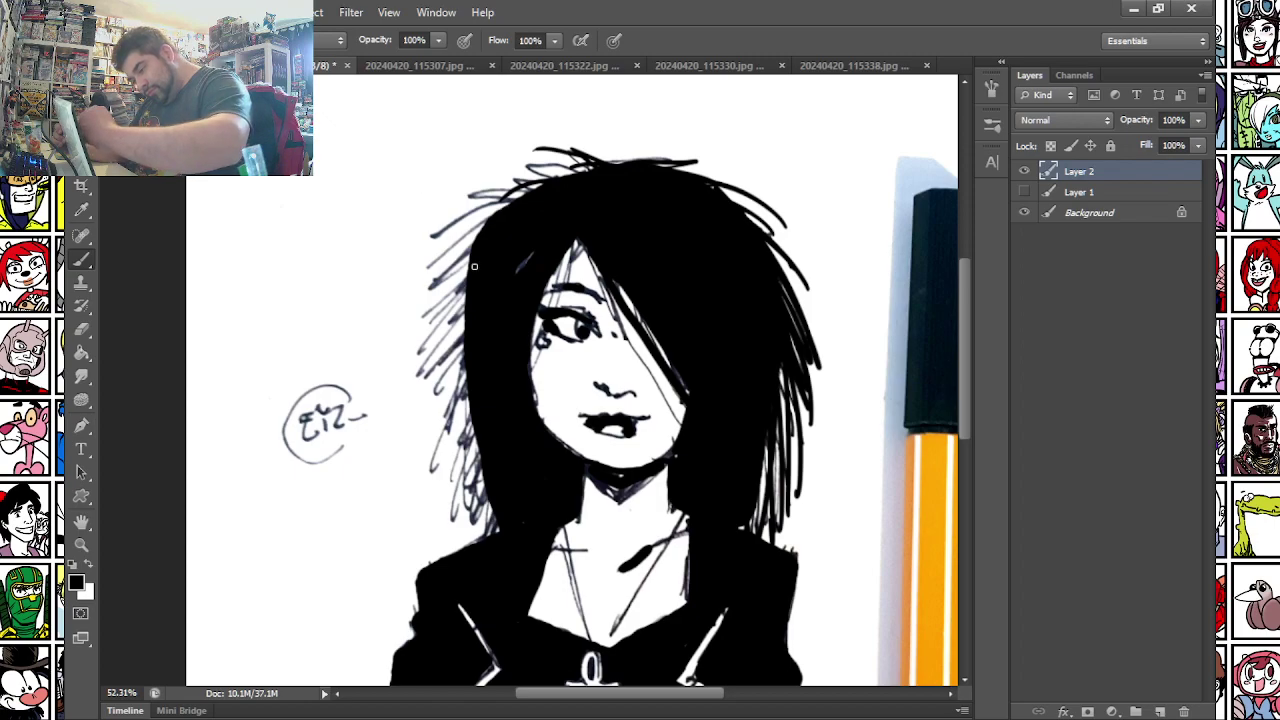
pyautogui.moveTo(474, 266); pyautogui.dragTo(424, 392)
pyautogui.moveTo(474, 302); pyautogui.dragTo(426, 394)
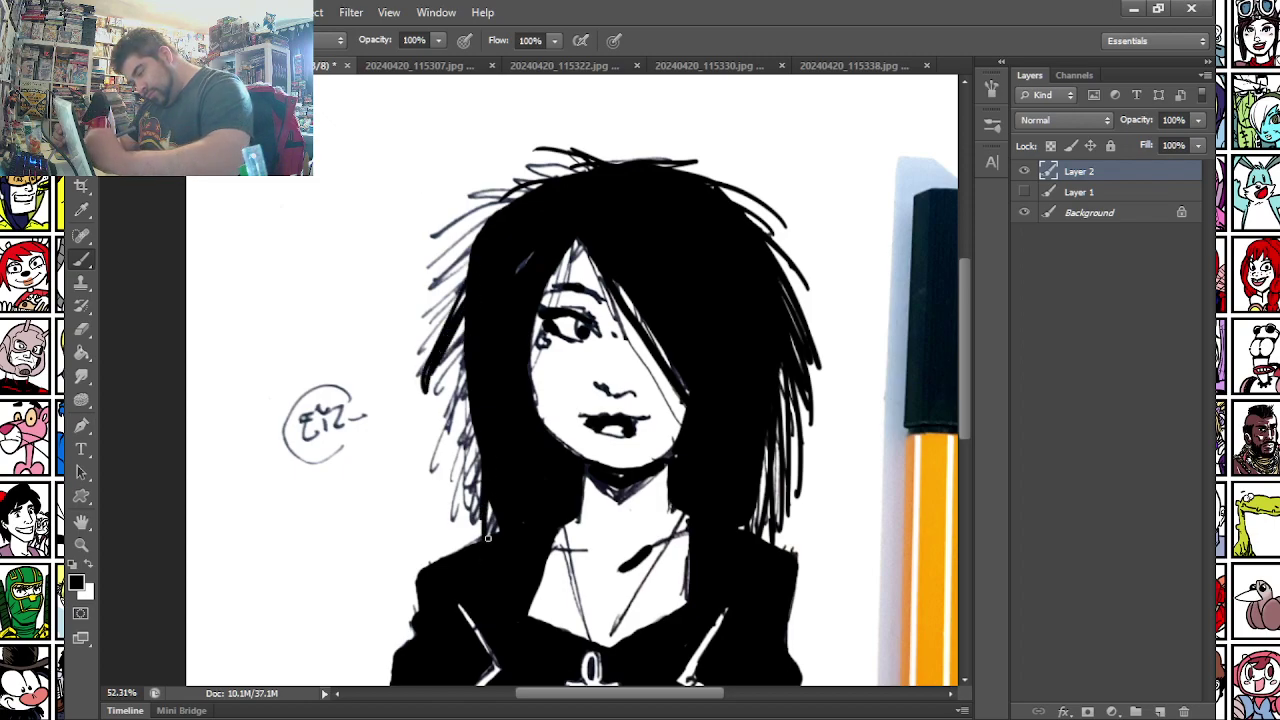
pyautogui.moveTo(503, 438); pyautogui.dragTo(466, 540)
pyautogui.moveTo(462, 385); pyautogui.dragTo(472, 540)
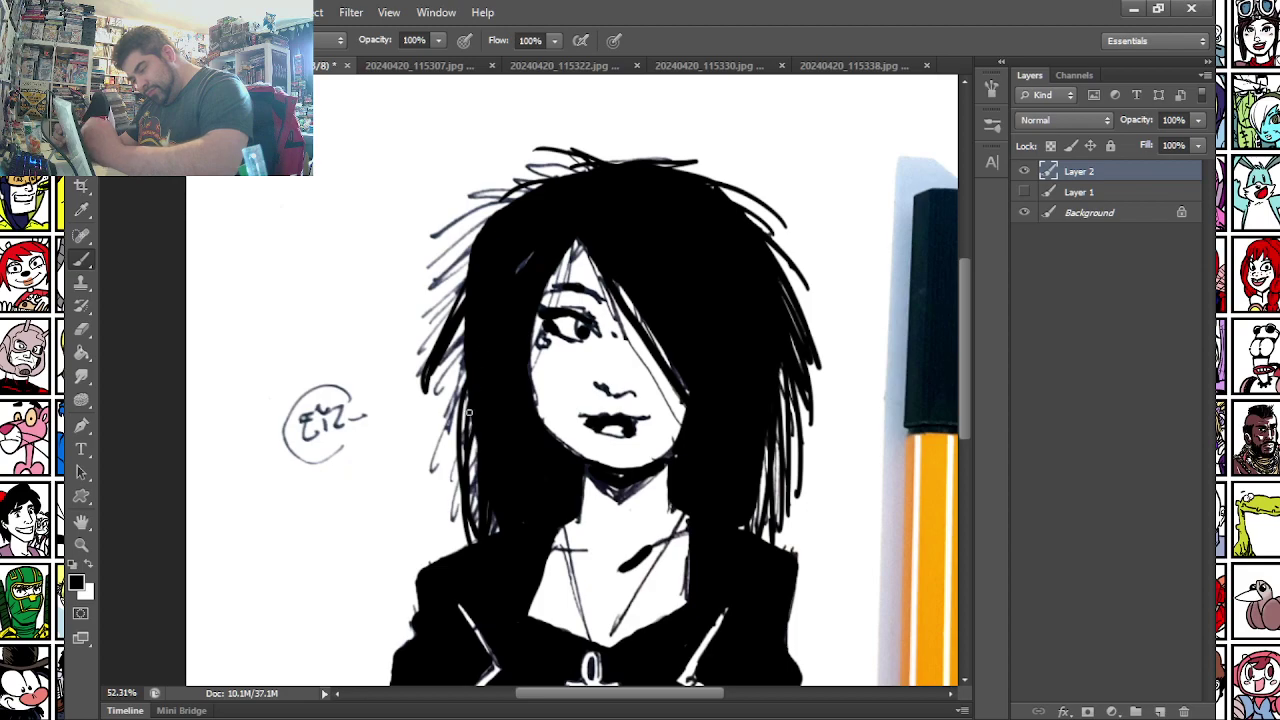
pyautogui.moveTo(460, 328); pyautogui.dragTo(446, 405)
pyautogui.moveTo(456, 334); pyautogui.dragTo(440, 470)
pyautogui.moveTo(488, 228)
pyautogui.mouseDown()
pyautogui.moveTo(430, 286)
pyautogui.moveTo(440, 314)
pyautogui.mouseUp()
pyautogui.moveTo(470, 256); pyautogui.dragTo(440, 326)
pyautogui.moveTo(500, 220)
pyautogui.mouseDown()
pyautogui.moveTo(428, 276)
pyautogui.moveTo(438, 242)
pyautogui.mouseUp()
pyautogui.moveTo(530, 186); pyautogui.dragTo(461, 219)
pyautogui.moveTo(511, 178)
pyautogui.mouseDown()
pyautogui.moveTo(585, 178)
pyautogui.moveTo(539, 172)
pyautogui.mouseUp()
# - Ink strands along the fringe crossing the face and down the hairline beside the visible eye
pyautogui.moveTo(598, 277); pyautogui.dragTo(682, 420)
pyautogui.moveTo(627, 279); pyautogui.dragTo(706, 418)
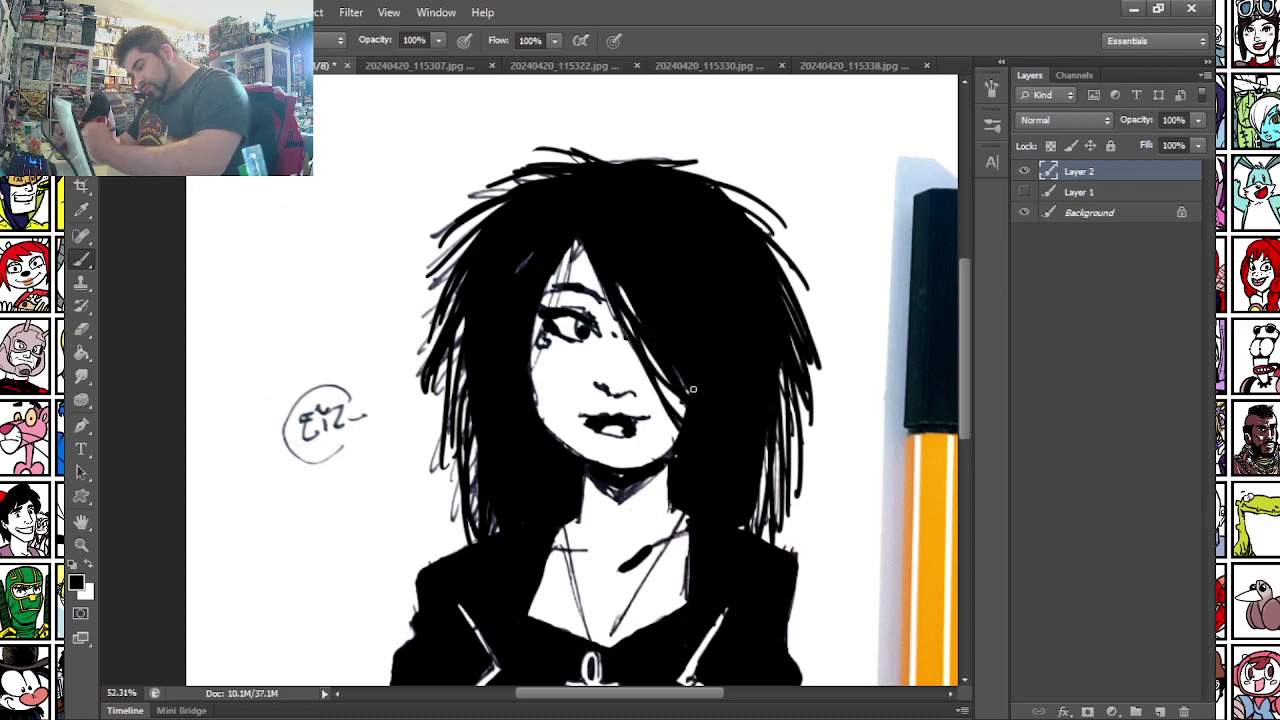
pyautogui.moveTo(604, 306); pyautogui.dragTo(676, 456)
pyautogui.hotkey('ctrl', 'z')
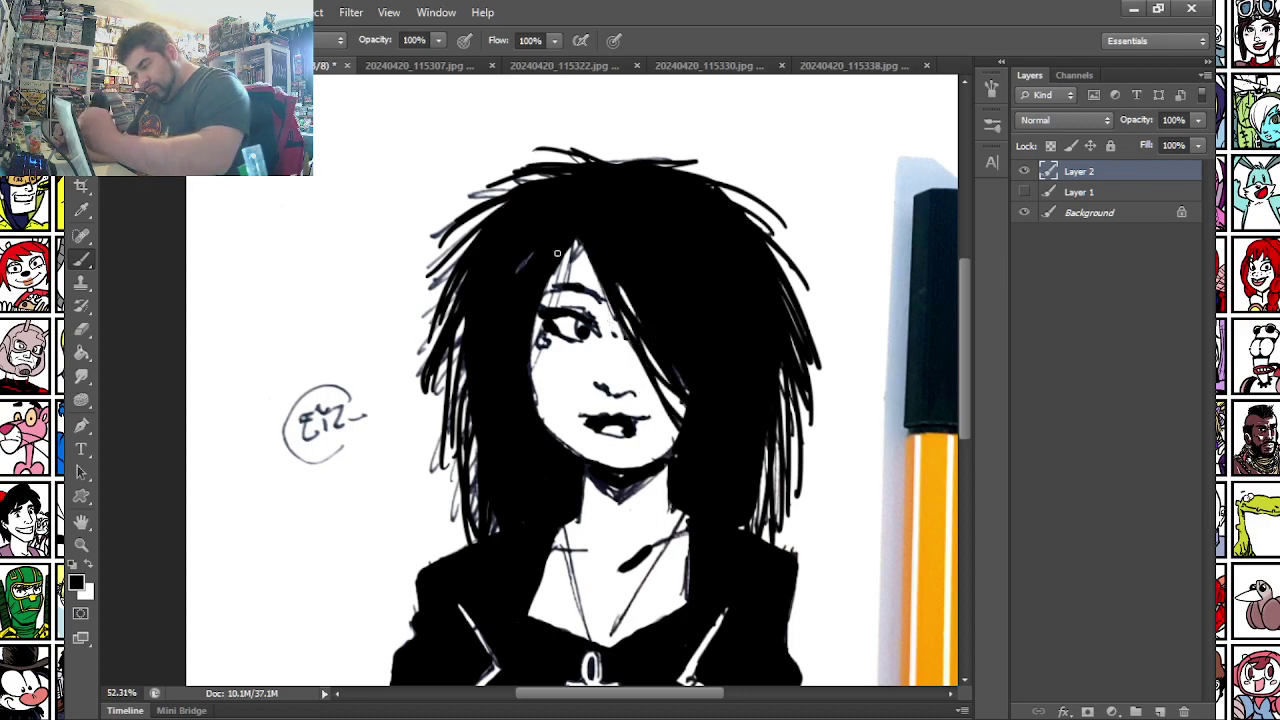
pyautogui.moveTo(575, 240)
pyautogui.mouseDown()
pyautogui.moveTo(490, 363)
pyautogui.moveTo(574, 241)
pyautogui.moveTo(524, 274)
pyautogui.moveTo(549, 229)
pyautogui.moveTo(546, 424)
pyautogui.mouseUp()
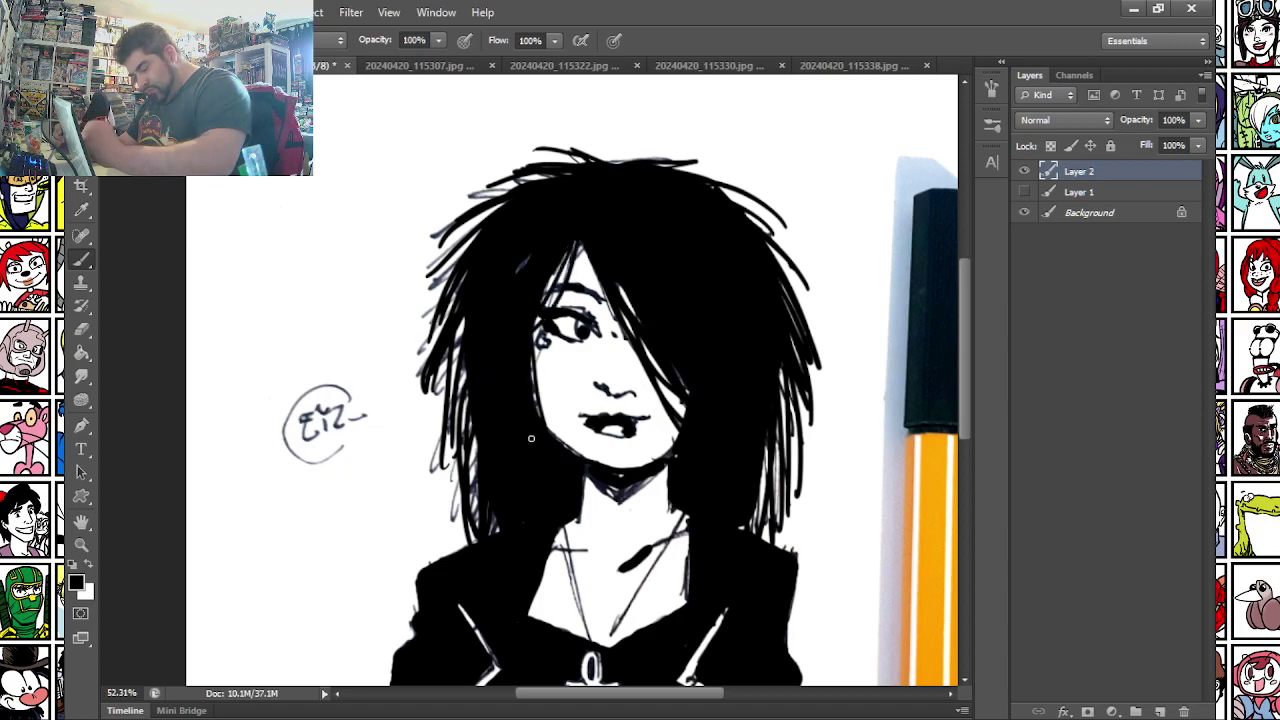
# - Thicken the pen-side hair with more overlapping black strands from the shoulder up to the top of the head
pyautogui.moveTo(785, 337); pyautogui.dragTo(779, 524)
pyautogui.moveTo(797, 426); pyautogui.dragTo(784, 518)
pyautogui.moveTo(788, 312); pyautogui.dragTo(796, 508)
pyautogui.moveTo(800, 385); pyautogui.dragTo(806, 456)
pyautogui.moveTo(790, 300); pyautogui.dragTo(828, 426)
pyautogui.moveTo(723, 192); pyautogui.dragTo(806, 312)
pyautogui.moveTo(752, 222); pyautogui.dragTo(821, 331)
pyautogui.moveTo(734, 199); pyautogui.dragTo(785, 253)
pyautogui.moveTo(803, 400)
pyautogui.mouseDown()
pyautogui.moveTo(804, 451)
pyautogui.moveTo(766, 492)
pyautogui.mouseUp()
pyautogui.moveTo(784, 376); pyautogui.dragTo(776, 447)
pyautogui.moveTo(792, 286); pyautogui.dragTo(804, 318)
pyautogui.moveTo(700, 162); pyautogui.dragTo(728, 184)
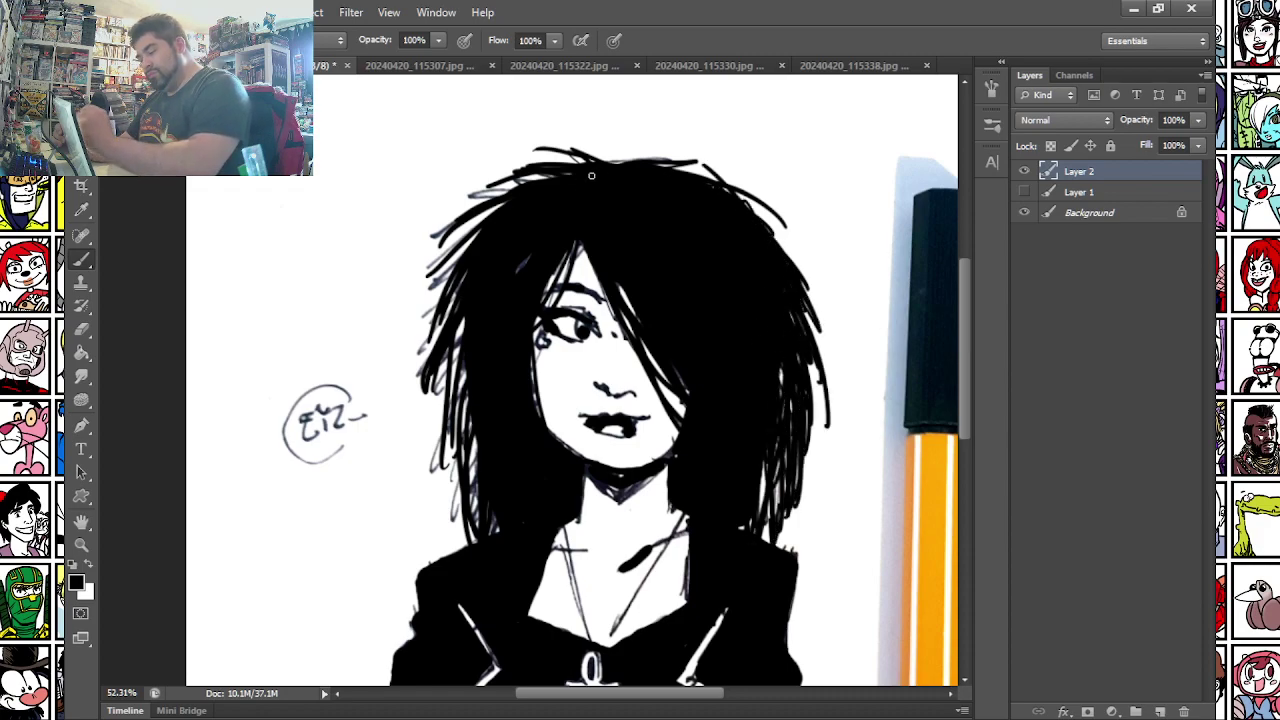
# - Add strands across the crown, enlarge the brush and fill the top of the hair into a smooth black shape
pyautogui.moveTo(655, 155); pyautogui.dragTo(753, 212)
pyautogui.moveTo(608, 150); pyautogui.dragTo(802, 272)
pyautogui.moveTo(764, 218); pyautogui.dragTo(788, 254)
pyautogui.moveTo(720, 180); pyautogui.dragTo(580, 150)
pyautogui.rightClick(557, 175)
pyautogui.moveTo(604, 218); pyautogui.dragTo(631, 218)
pyautogui.press('Return')
pyautogui.moveTo(511, 203)
pyautogui.mouseDown()
pyautogui.moveTo(615, 155)
pyautogui.moveTo(704, 172)
pyautogui.moveTo(721, 198)
pyautogui.mouseUp()
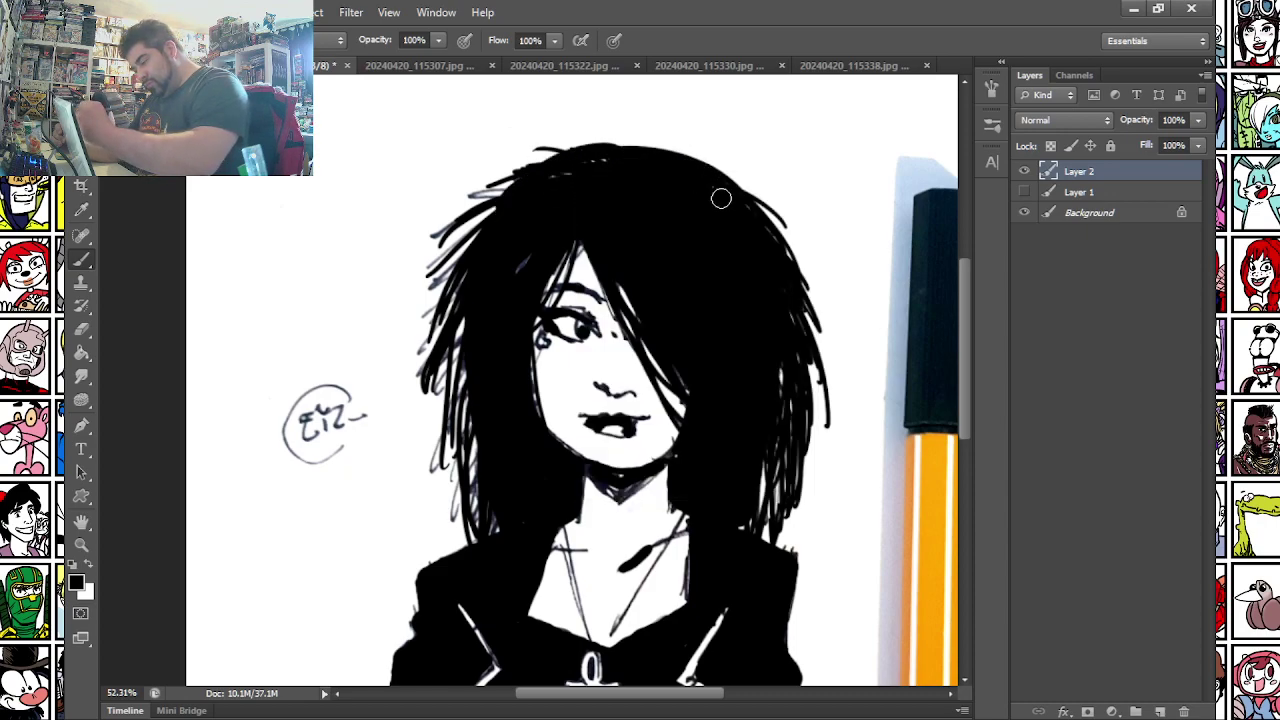
# - Switch to a thinner brush and add fine strands to the upper hair edge on the side away from the pen
pyautogui.rightClick(524, 241)
pyautogui.click(696, 367)
pyautogui.moveTo(472, 236); pyautogui.dragTo(428, 325)
pyautogui.moveTo(484, 212); pyautogui.dragTo(420, 352)
pyautogui.moveTo(454, 255); pyautogui.dragTo(441, 349)
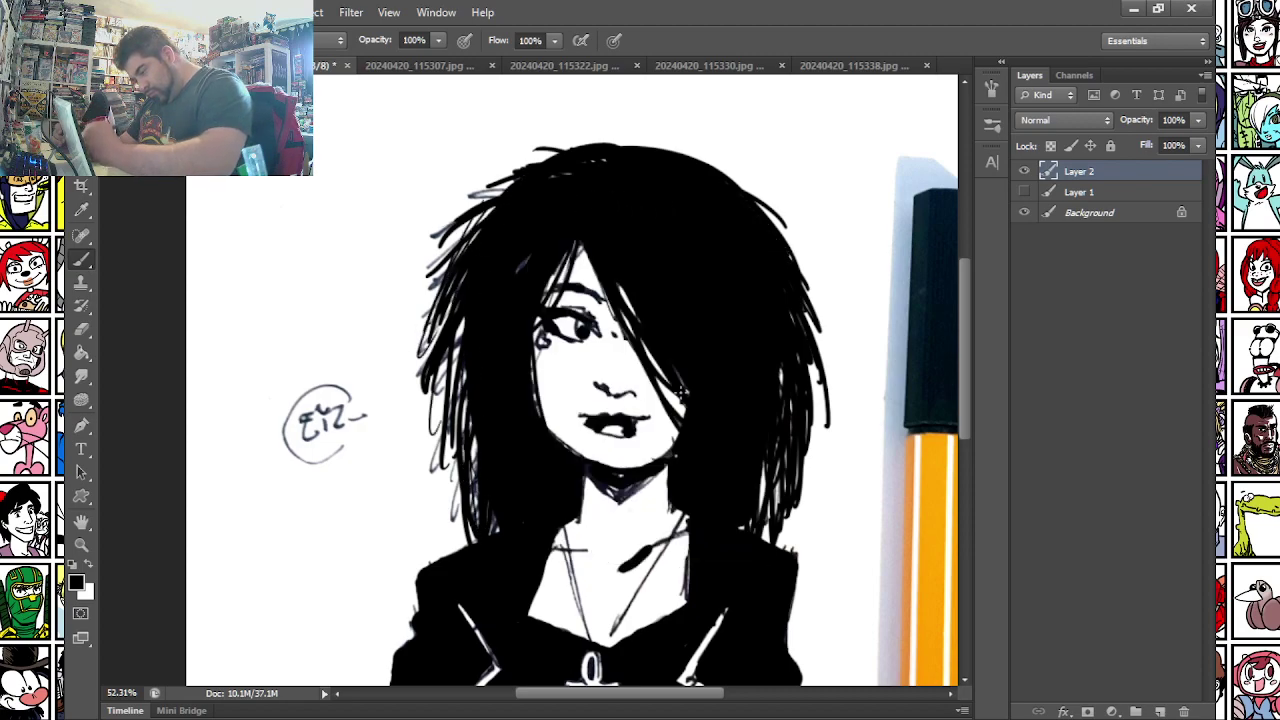
# - Draw thin flyaway strands down the pen-side hair, above the crown and along the lower hair on the other side
pyautogui.moveTo(780, 482); pyautogui.dragTo(760, 545)
pyautogui.moveTo(816, 358); pyautogui.dragTo(803, 494)
pyautogui.moveTo(768, 210); pyautogui.dragTo(818, 298)
pyautogui.moveTo(714, 155); pyautogui.dragTo(792, 236)
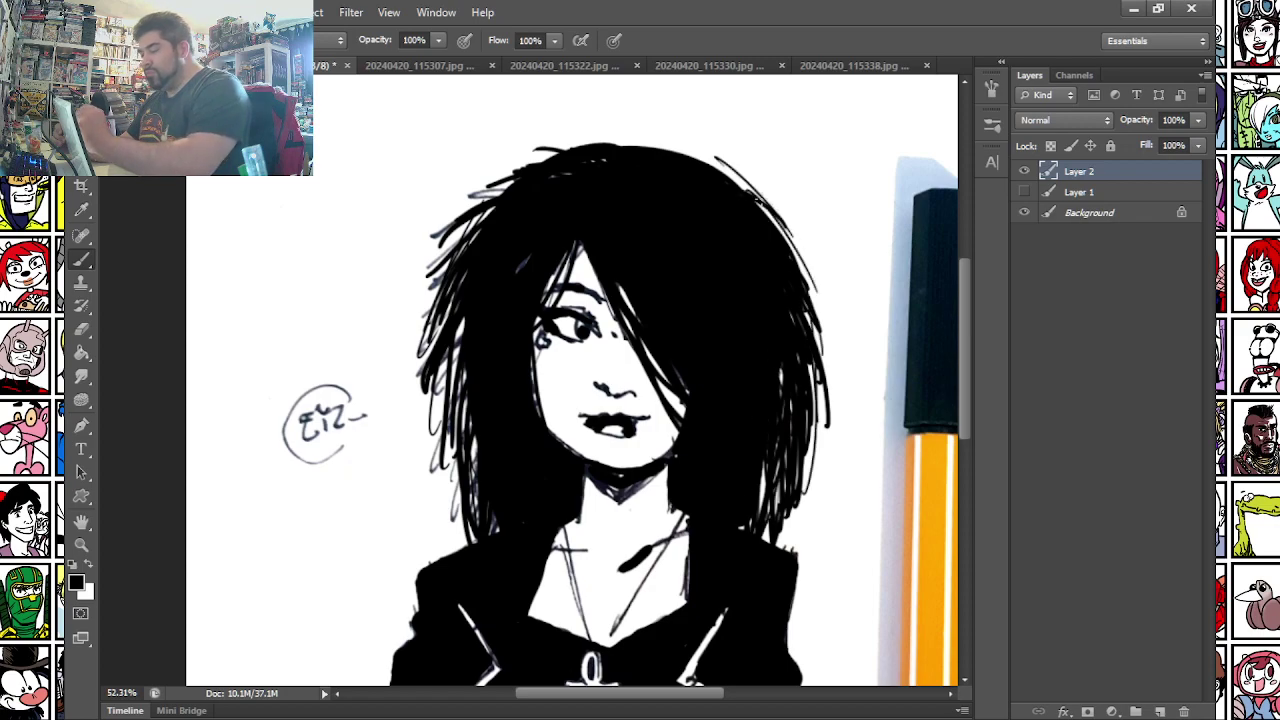
pyautogui.moveTo(562, 156); pyautogui.dragTo(472, 164)
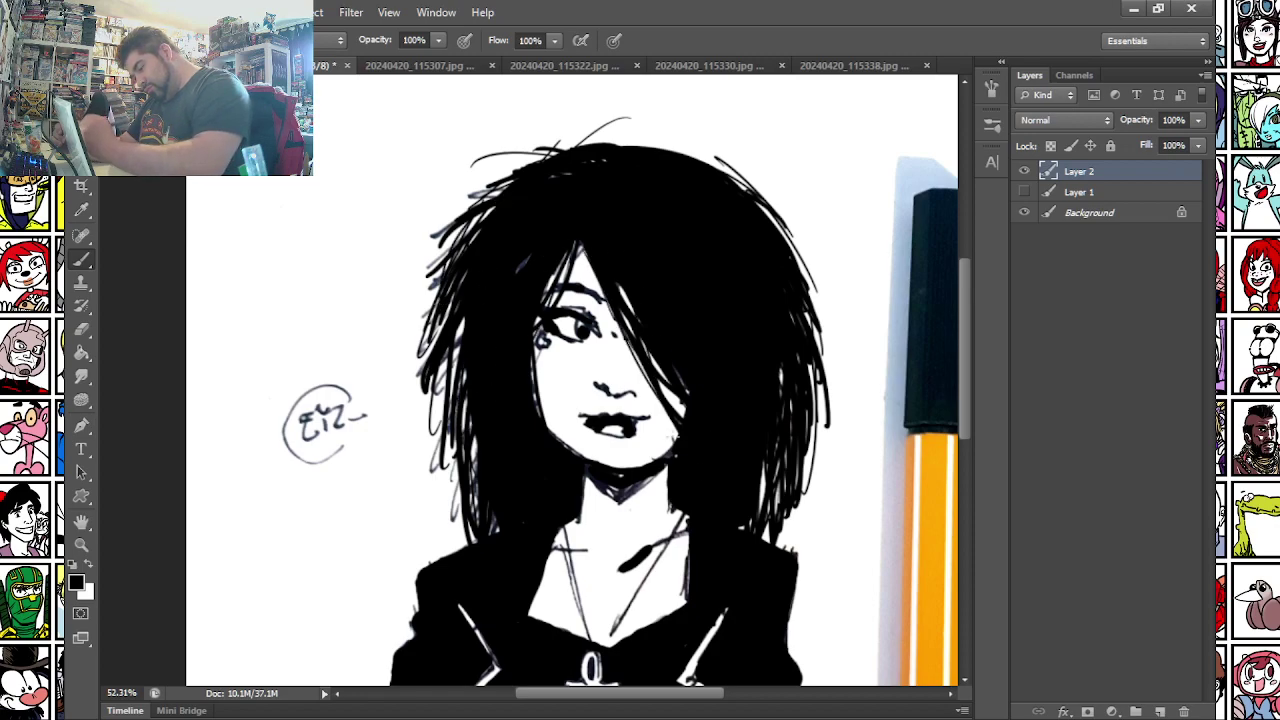
pyautogui.moveTo(462, 372); pyautogui.dragTo(440, 558)
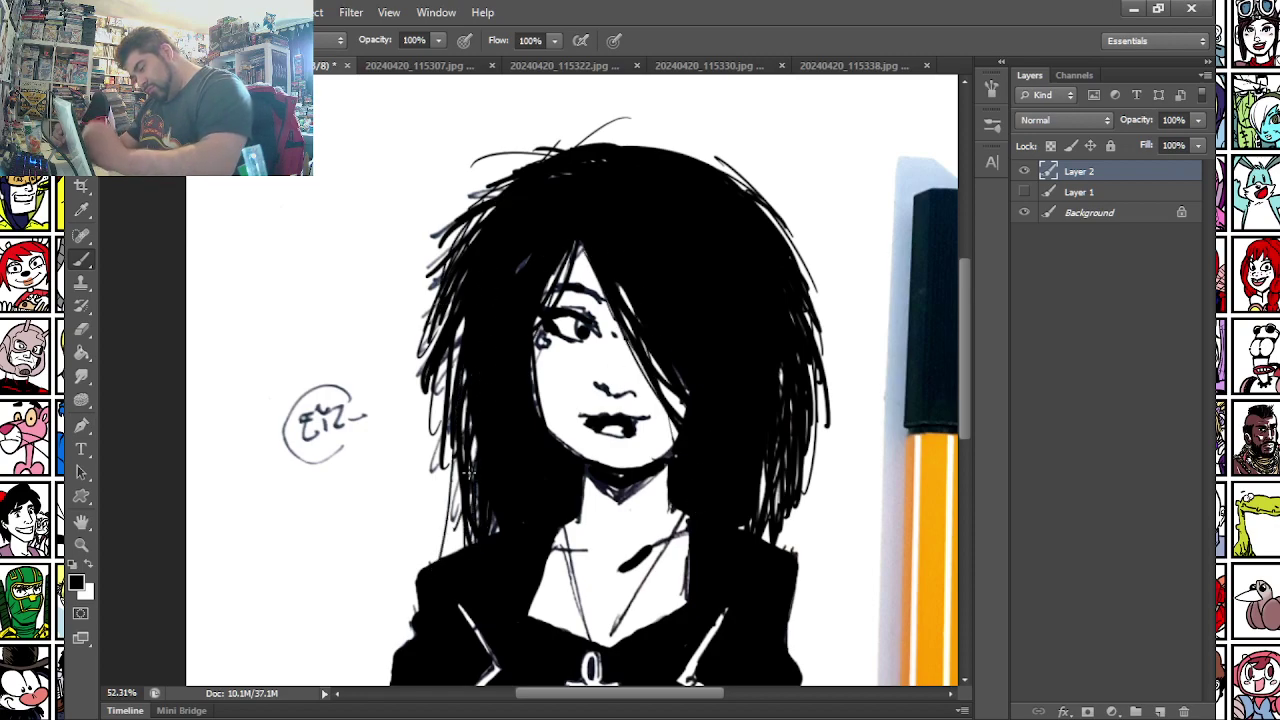
pyautogui.moveTo(462, 344); pyautogui.dragTo(434, 474)
pyautogui.moveTo(444, 356); pyautogui.dragTo(428, 474)
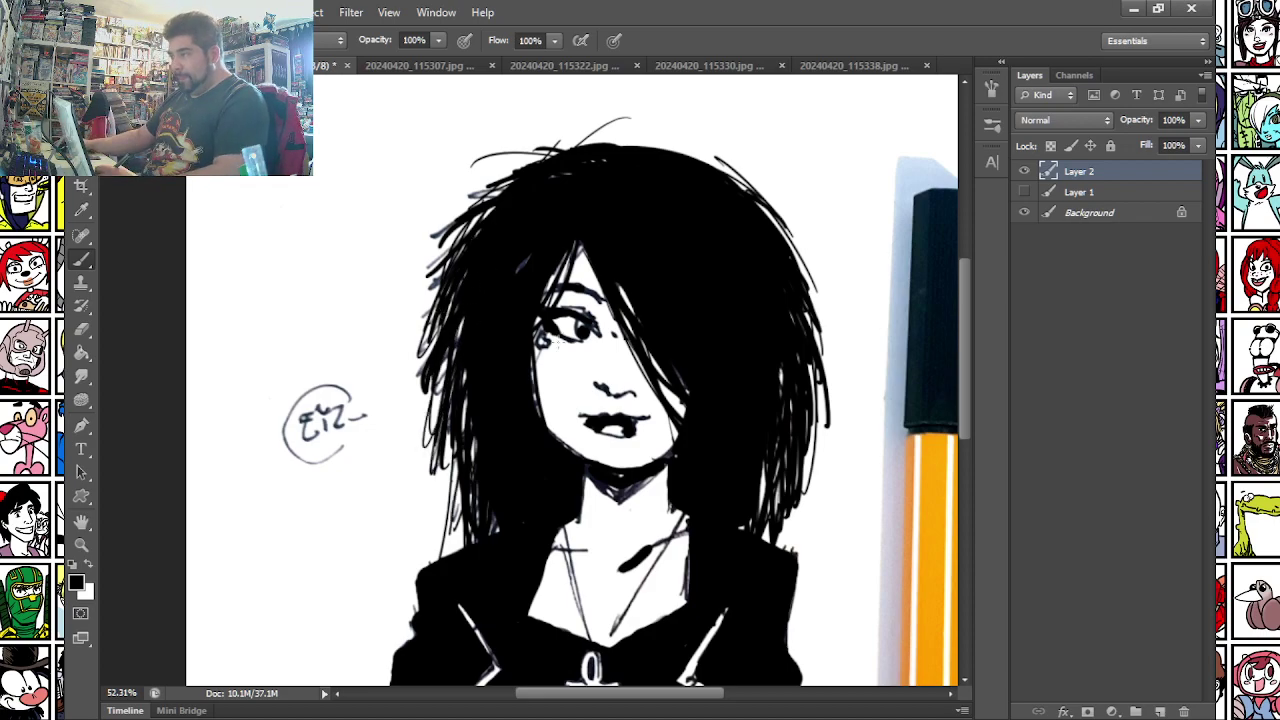
# - Enlarge the brush, widen the jacket's pen-side shoulder and sleeve in solid black, and smooth its bottom edge
pyautogui.scroll(-2, 555, 348)
pyautogui.scroll(-2, 612, 400)
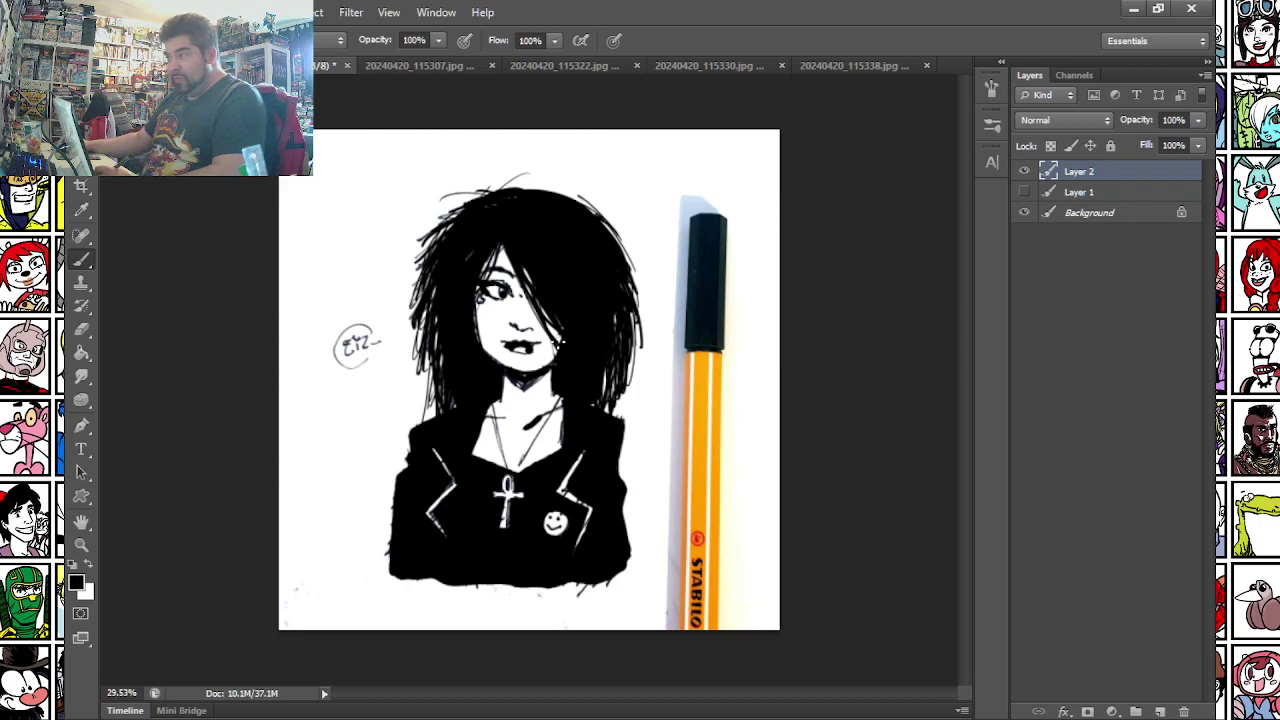
pyautogui.scroll(2, 635, 408)
pyautogui.moveTo(426, 563); pyautogui.dragTo(467, 393)
pyautogui.rightClick(661, 287)
pyautogui.moveTo(681, 333); pyautogui.dragTo(721, 329)
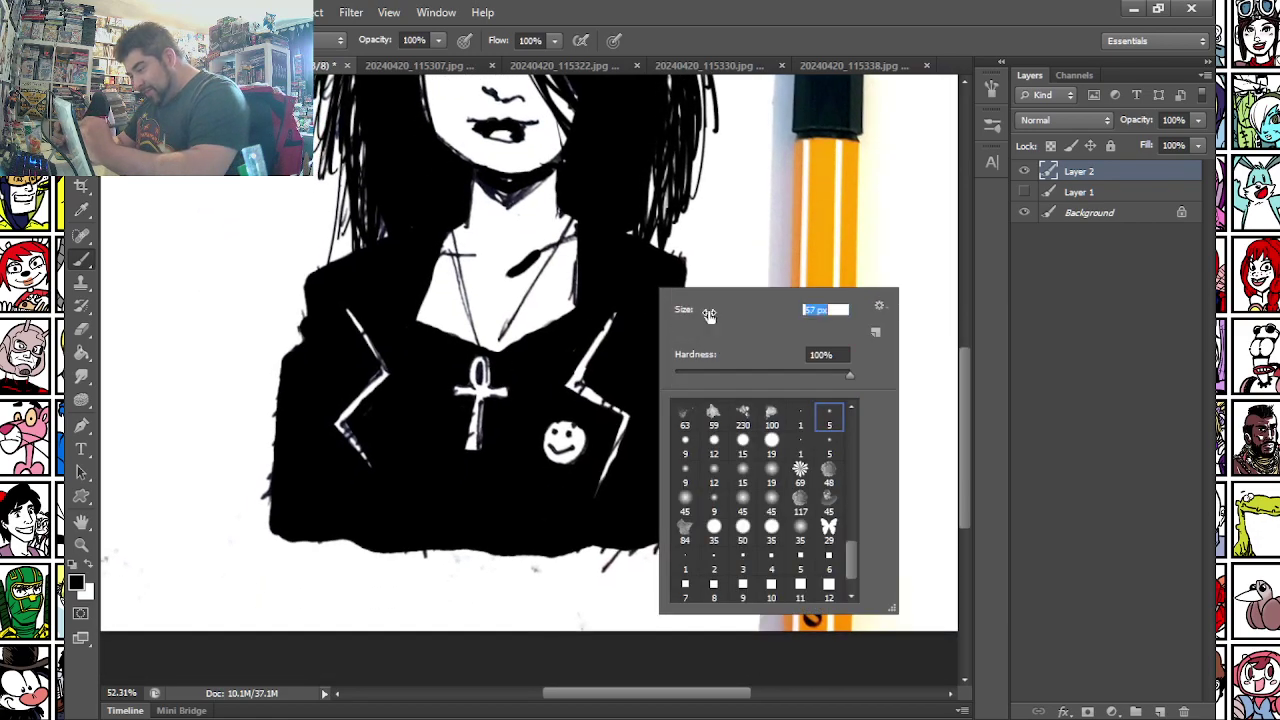
pyautogui.moveTo(645, 258)
pyautogui.mouseDown()
pyautogui.moveTo(686, 271)
pyautogui.moveTo(671, 402)
pyautogui.moveTo(708, 395)
pyautogui.moveTo(683, 431)
pyautogui.moveTo(703, 529)
pyautogui.moveTo(689, 517)
pyautogui.moveTo(623, 545)
pyautogui.moveTo(632, 558)
pyautogui.mouseUp()
pyautogui.moveTo(273, 503)
pyautogui.mouseDown()
pyautogui.moveTo(286, 531)
pyautogui.moveTo(357, 531)
pyautogui.moveTo(445, 556)
pyautogui.moveTo(628, 552)
pyautogui.mouseUp()
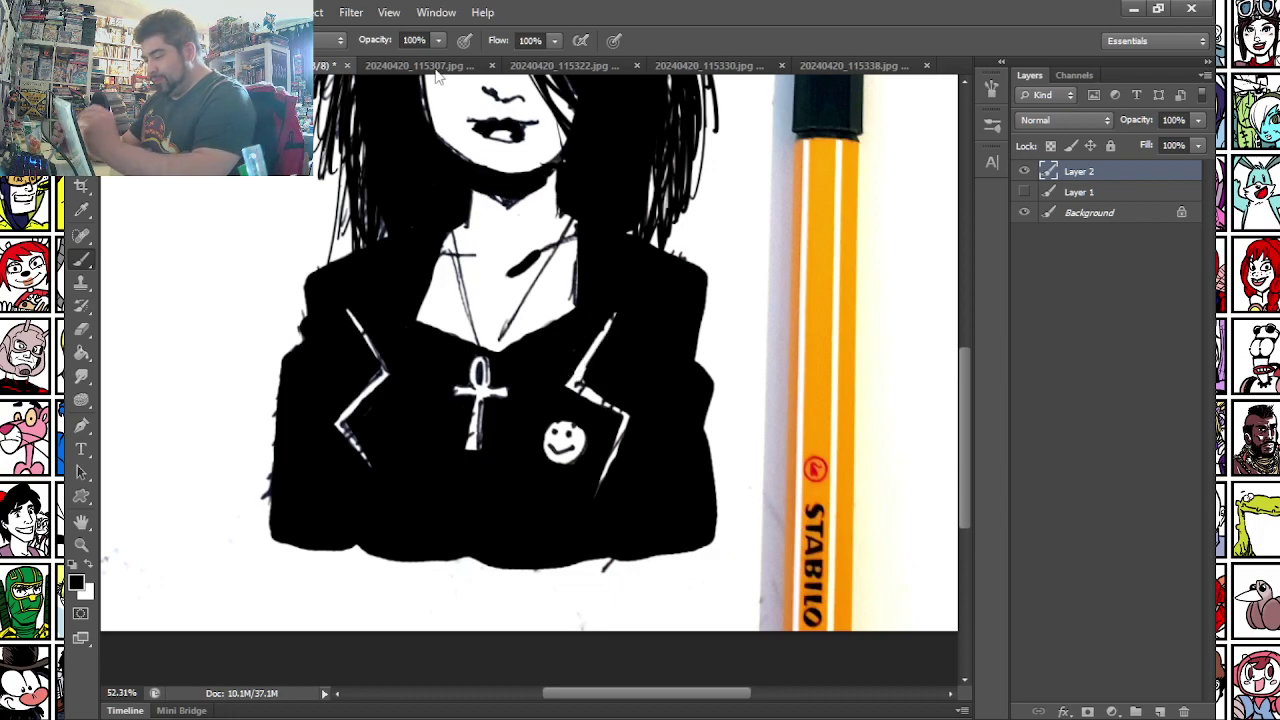
# - Fill the shadow under the chin with solid black, and touch up the lips with a smaller brush
pyautogui.moveTo(378, 445); pyautogui.dragTo(463, 674)
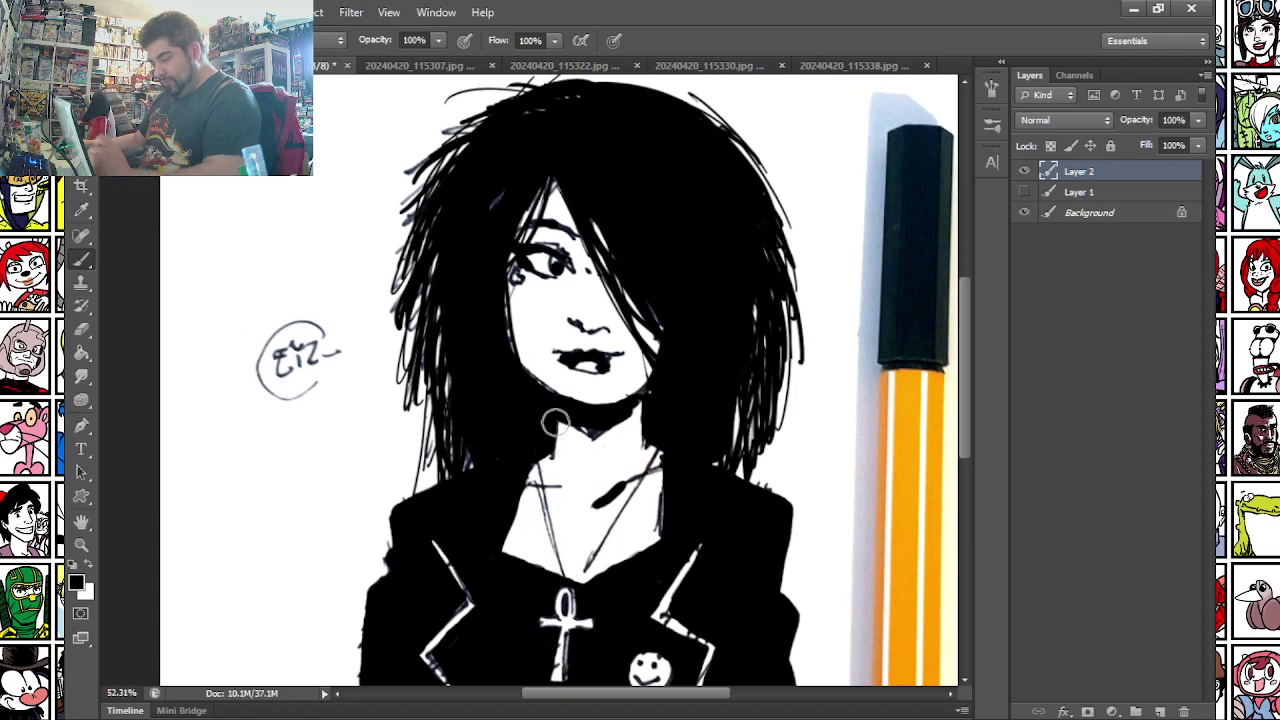
pyautogui.rightClick(600, 369)
pyautogui.click(676, 523)
pyautogui.click(606, 364)
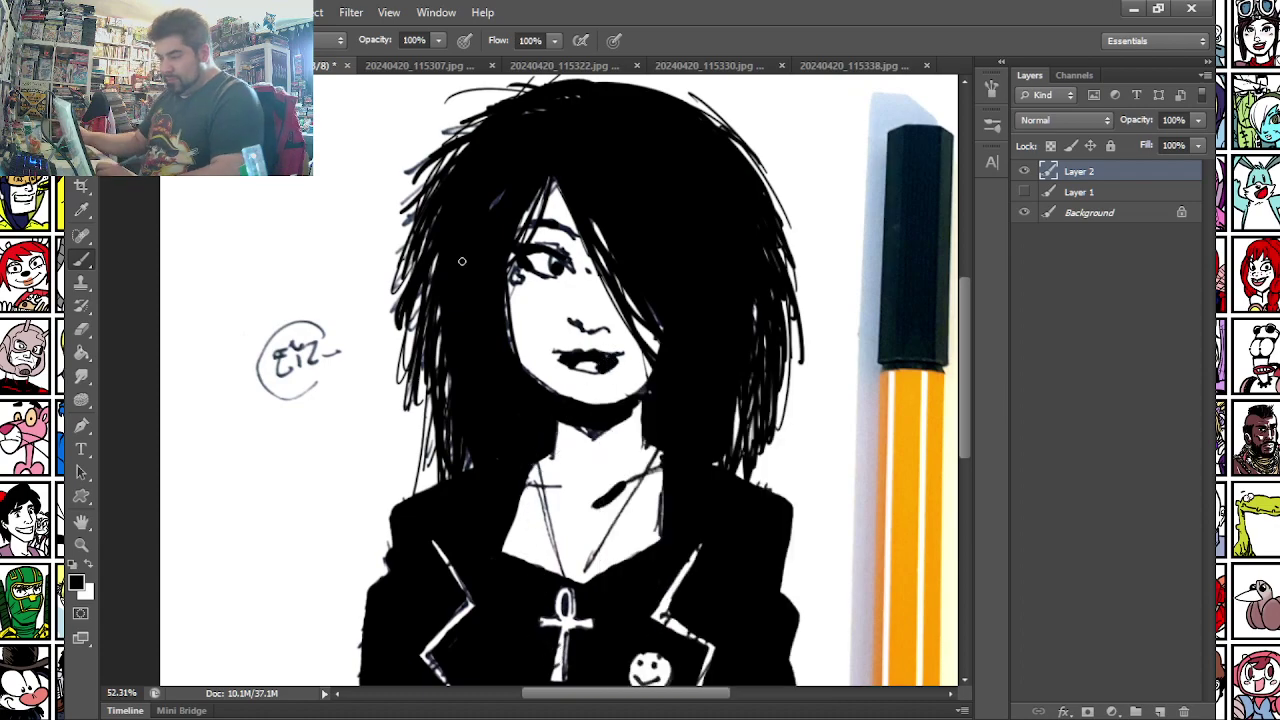
# - Start saving the inked sketch in the DailySketchChallenge folder, with PNG as the file format
pyautogui.scroll(-3, 622, 90)
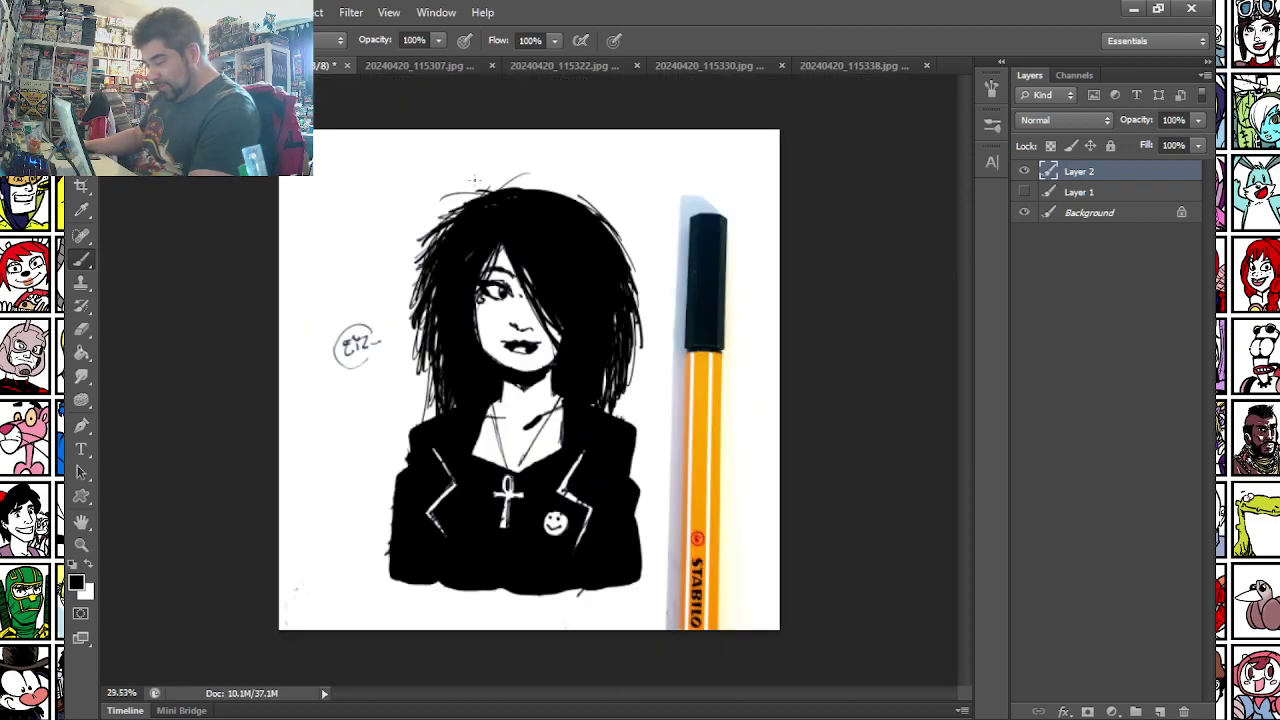
pyautogui.click(114, 12)
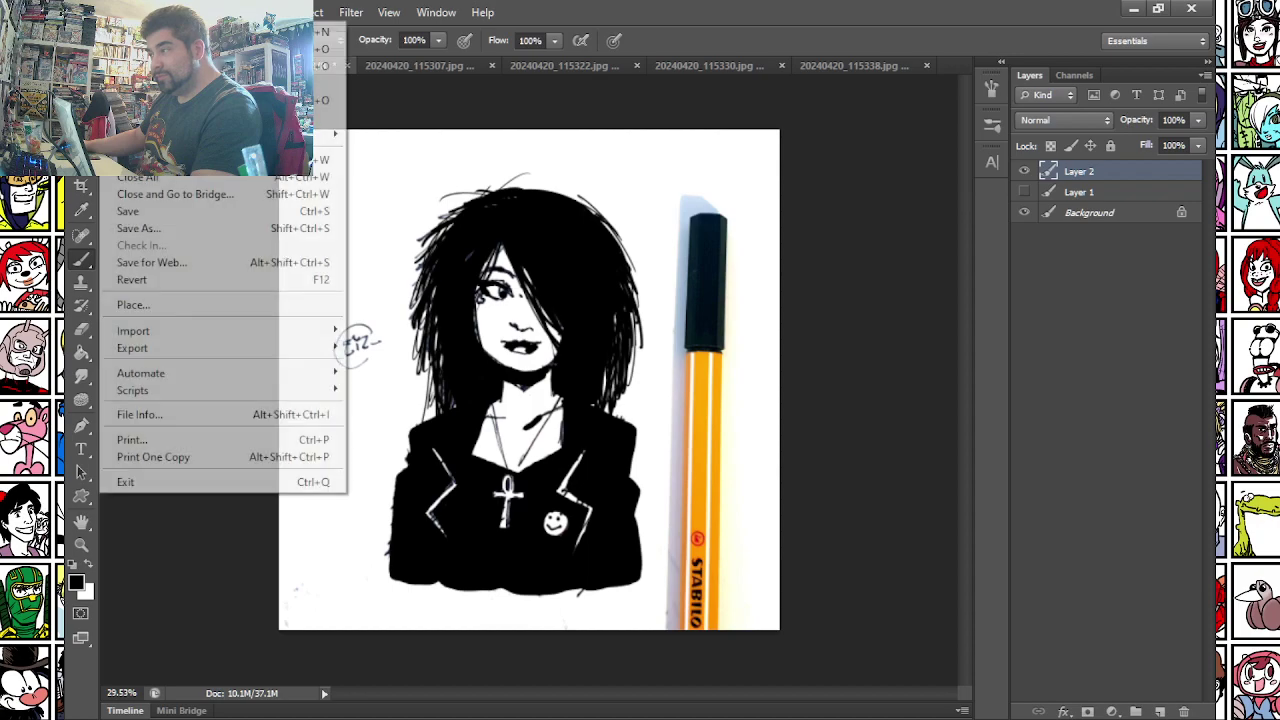
pyautogui.click(153, 236)
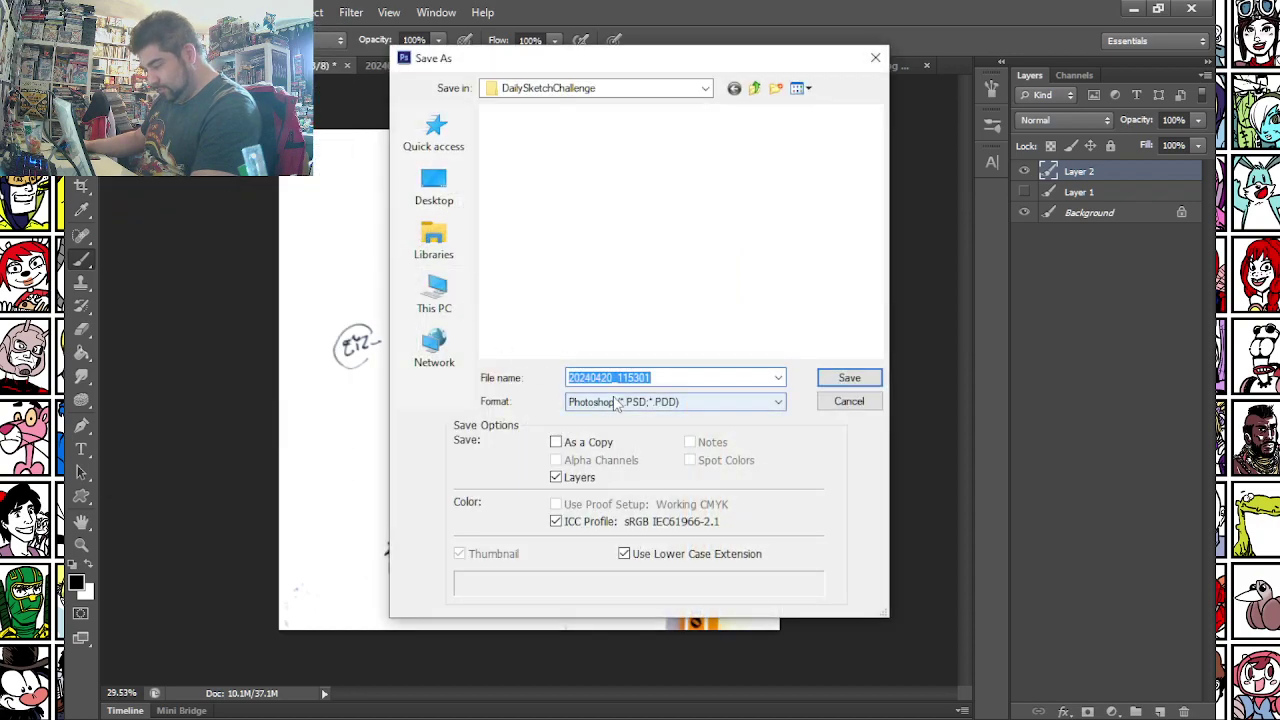
pyautogui.click(612, 401)
pyautogui.click(600, 605)
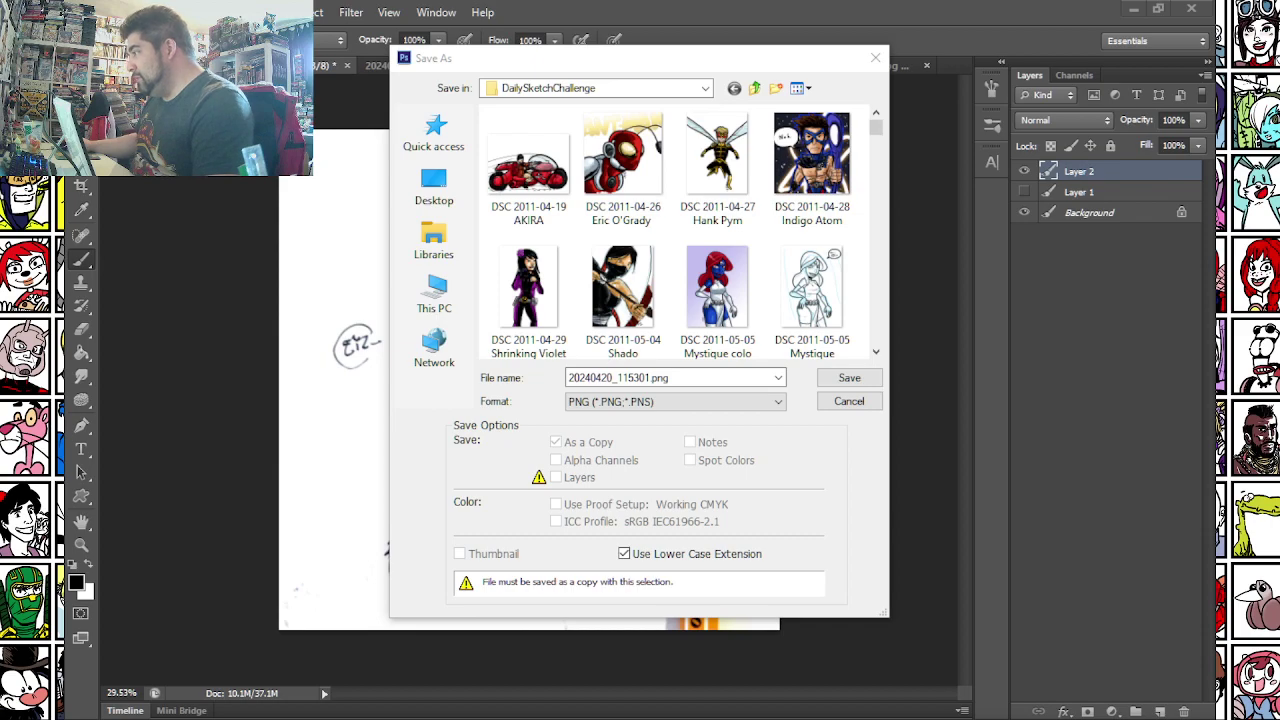
# - Base the file name on the newest dated sketch, changing it to DSC 2024-04-15 DEATH OF THE ENDLESS, and save the PNG
pyautogui.click(880, 127)
pyautogui.moveTo(879, 137); pyautogui.dragTo(879, 357)
pyautogui.click(717, 295)
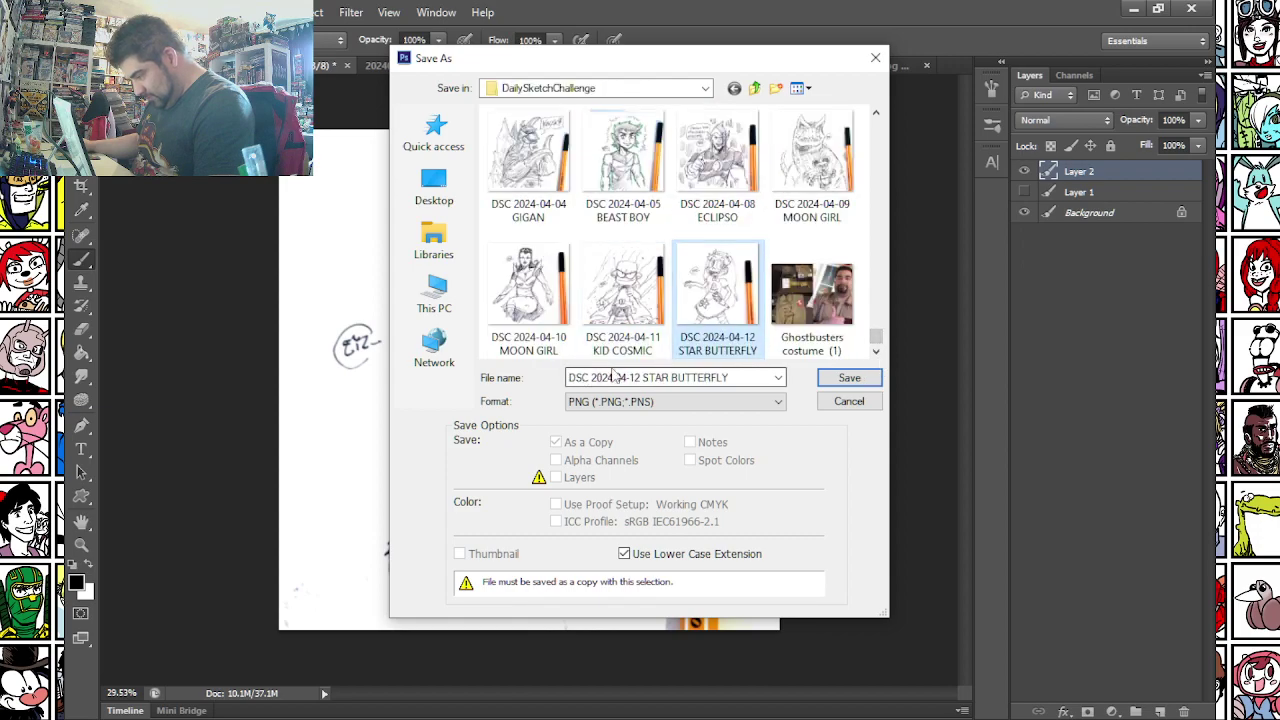
pyautogui.click(632, 377)
pyautogui.click(635, 377)
pyautogui.hotkey('shift', 'End')
pyautogui.write('4')
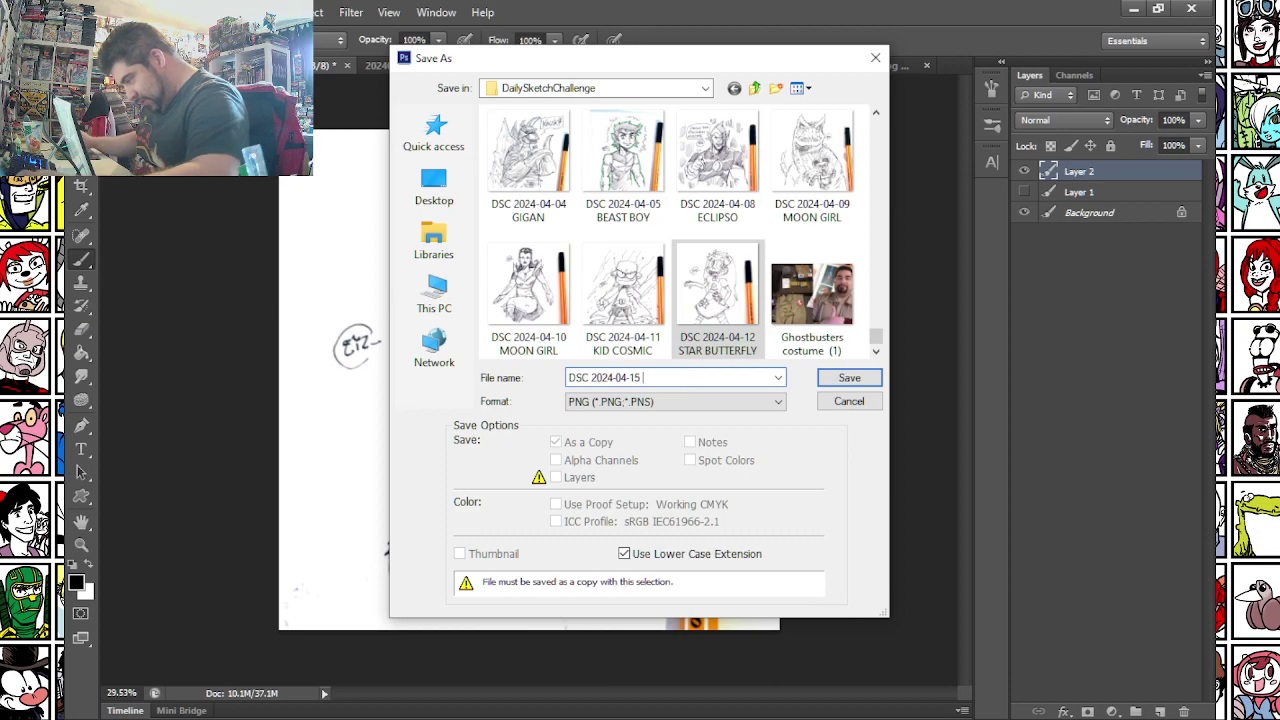
pyautogui.write('DEATH OF THE ENDLESS')
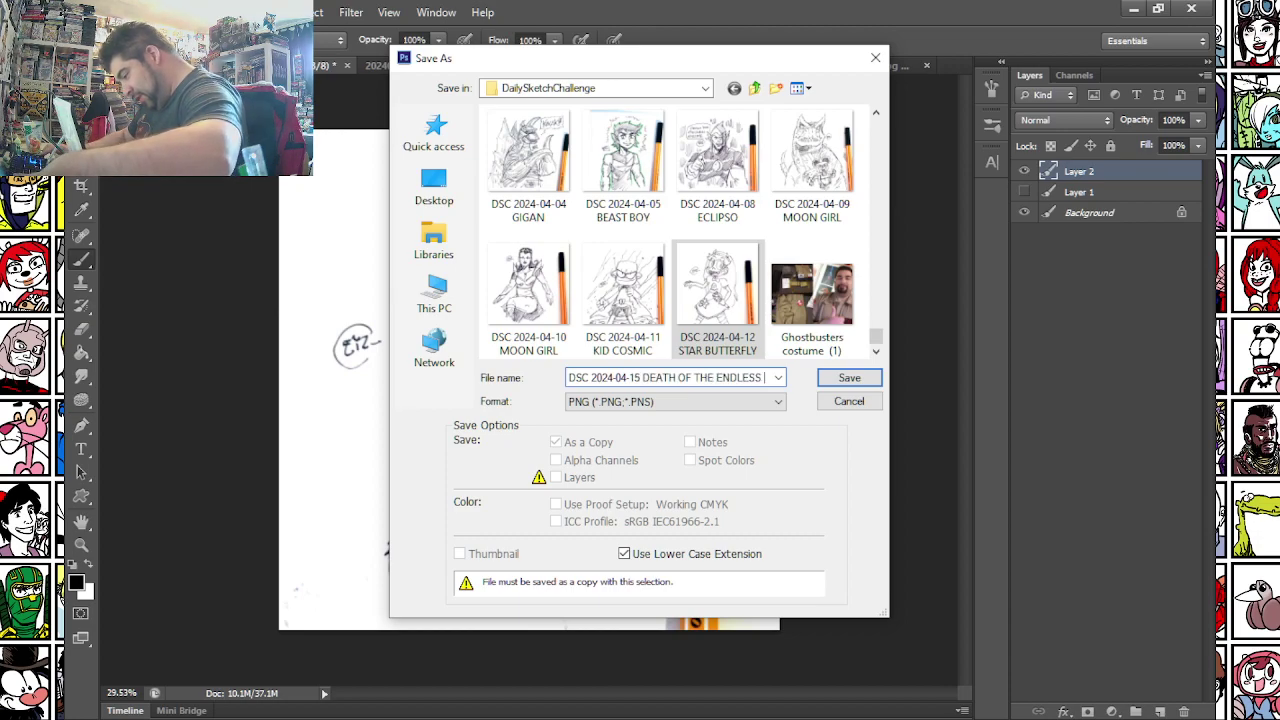
pyautogui.hotkey('ctrl', 'a')
pyautogui.press('Return')
pyautogui.press('Return')
pyautogui.press('Return')
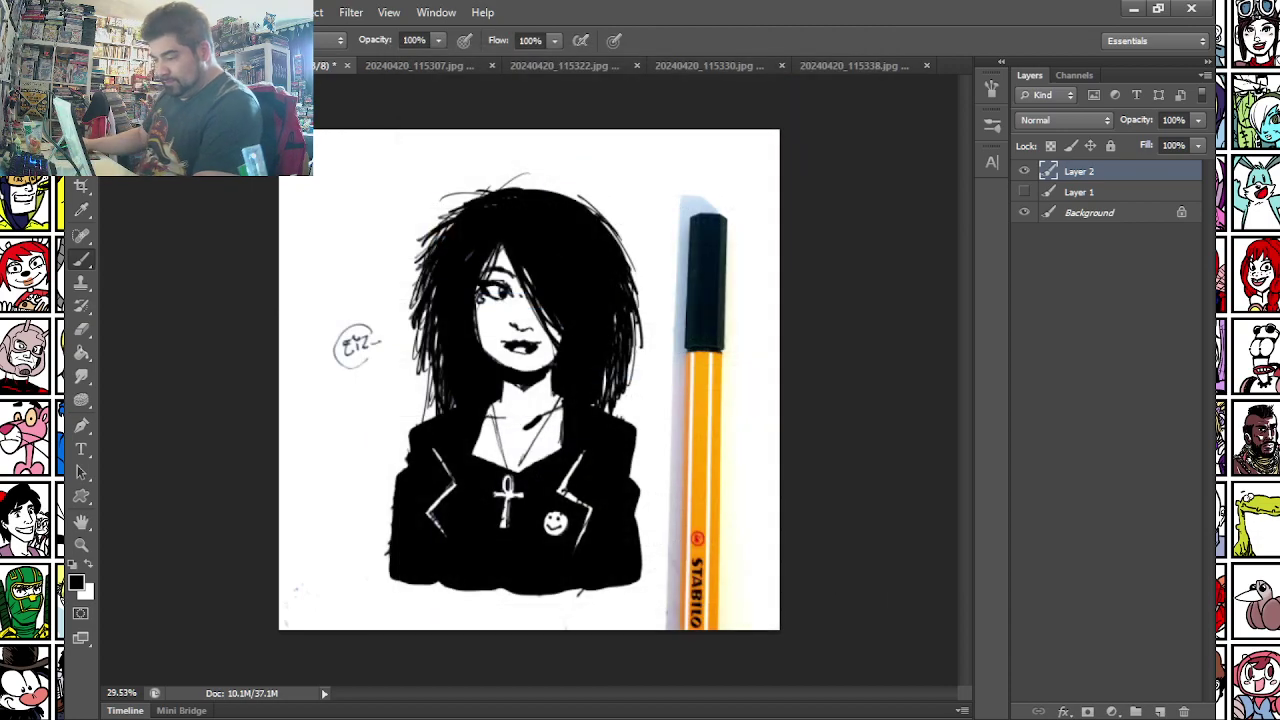
# - Close the inked sketch without saving changes to its JPG and bring up the two-woman photo 20240420_115307.jpg
pyautogui.press('m')
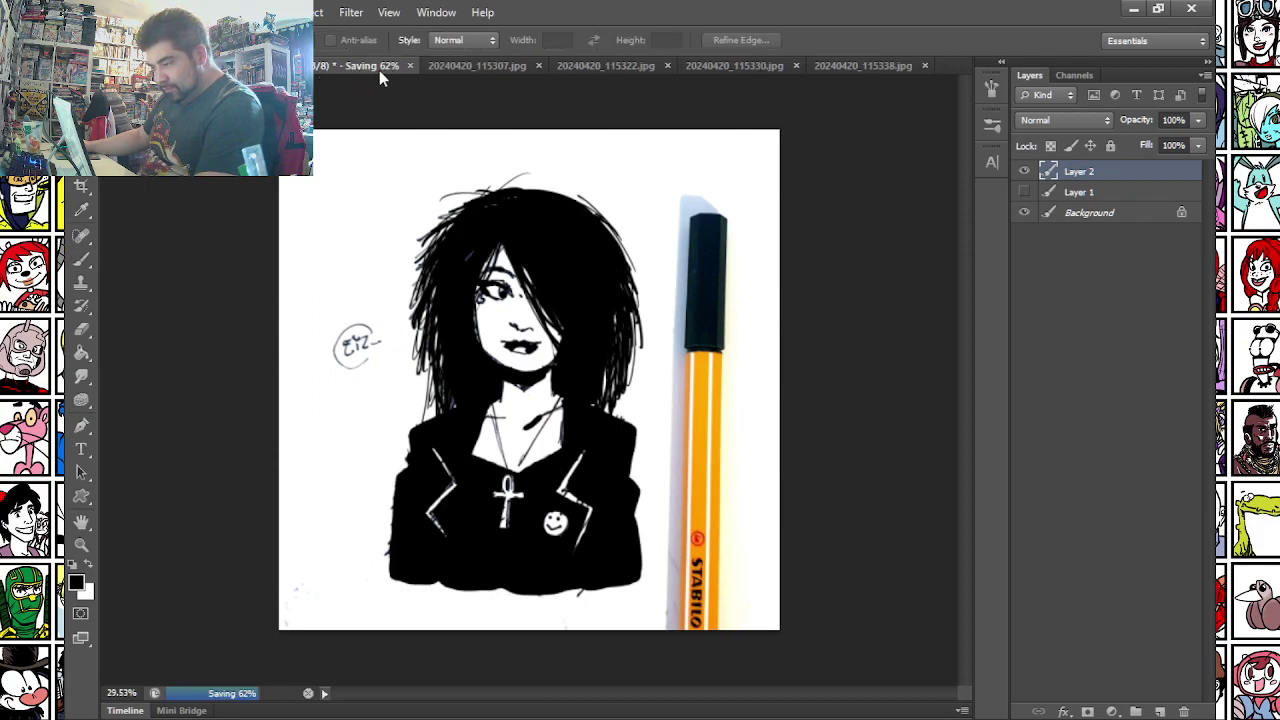
pyautogui.click(350, 64)
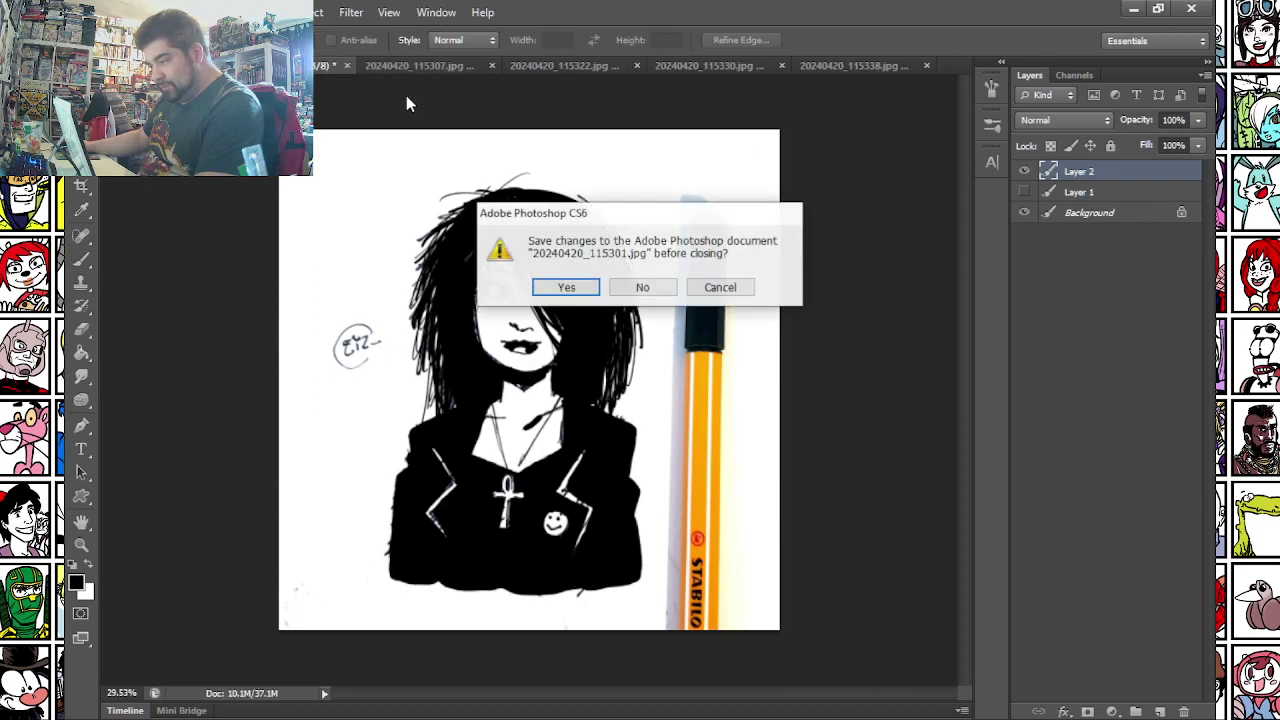
pyautogui.click(615, 287)
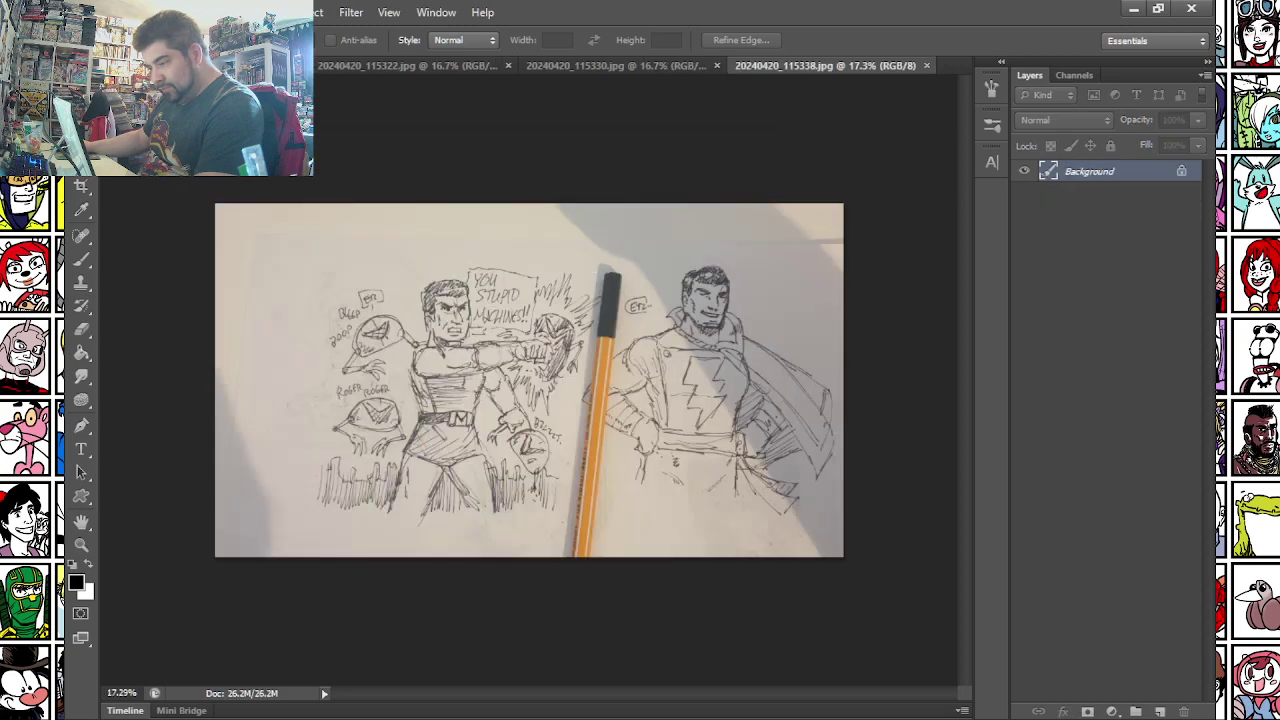
pyautogui.click(584, 63)
pyautogui.click(379, 63)
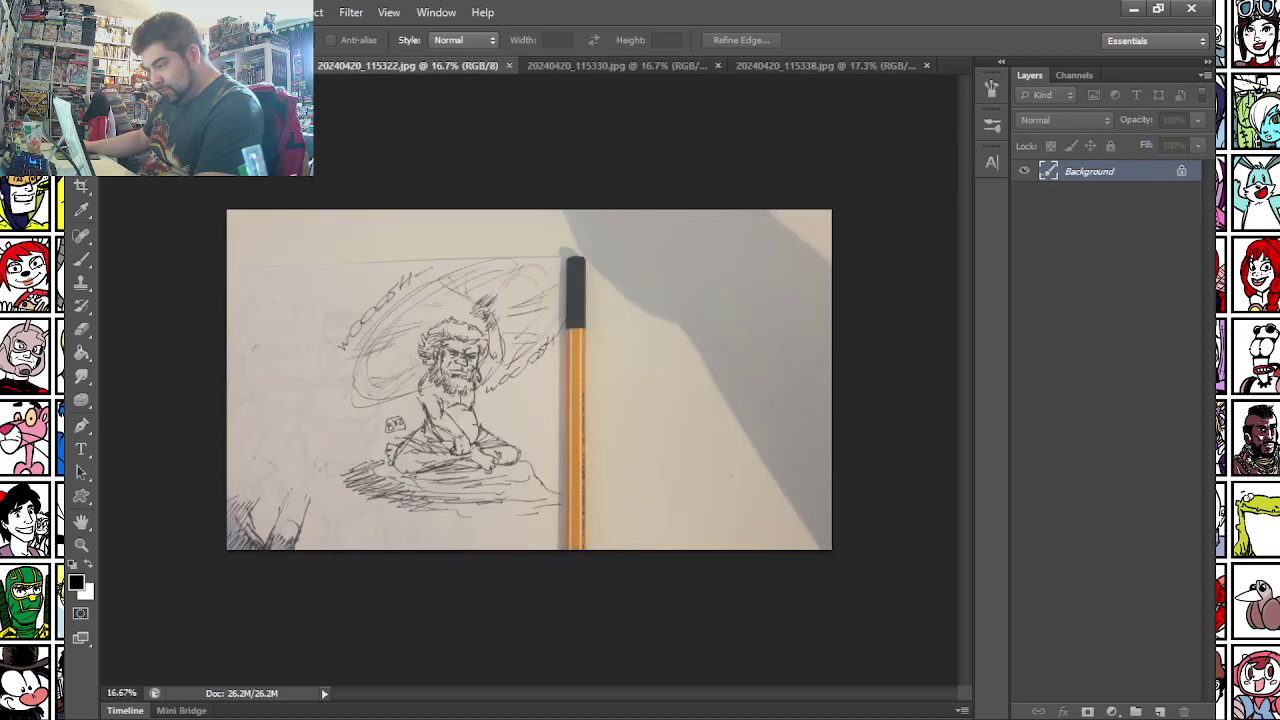
pyautogui.click(208, 65)
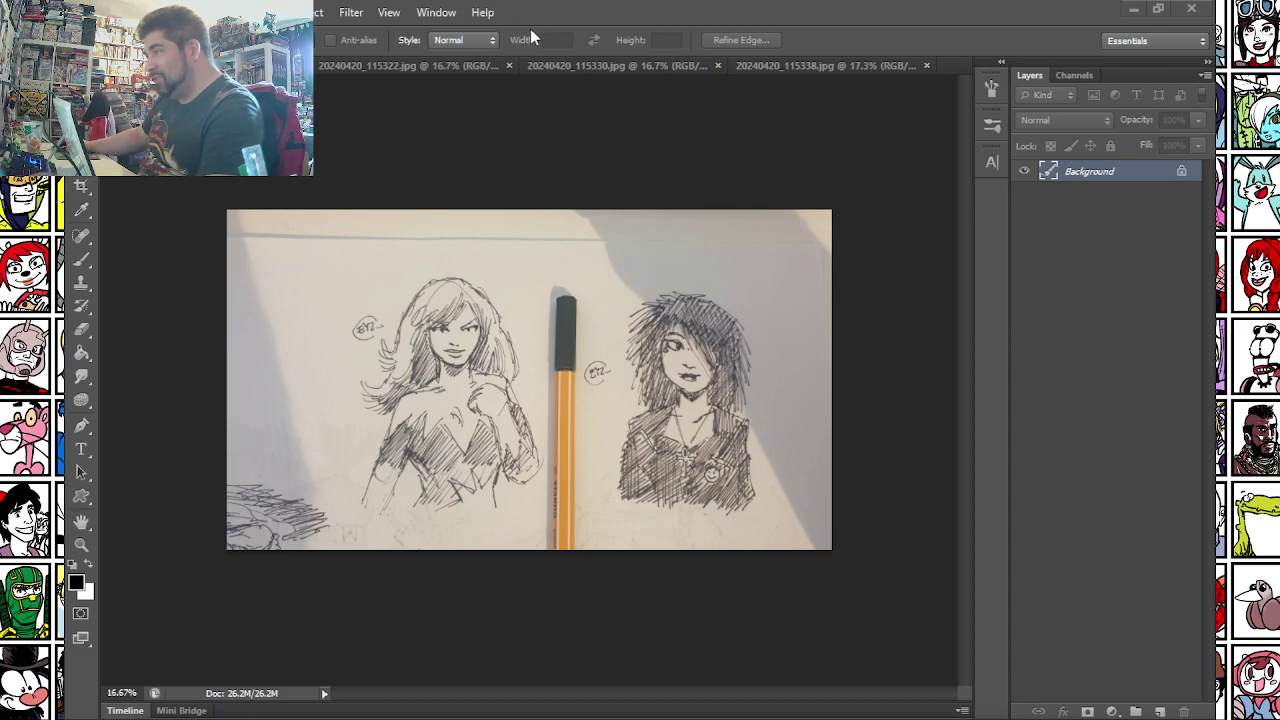
# - Select most of the photo across its full height, squeeze it horizontally to 91% width, and deselect
pyautogui.moveTo(235, 190); pyautogui.dragTo(795, 645)
pyautogui.rightClick(430, 314)
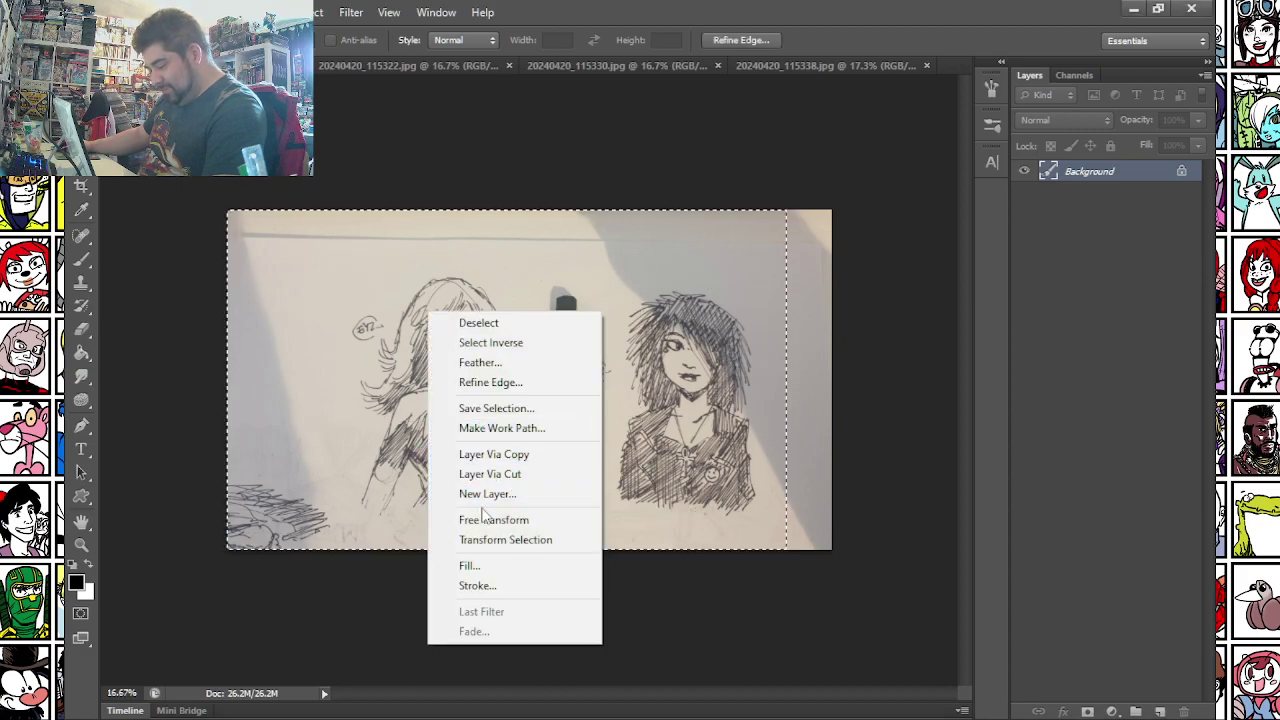
pyautogui.click(493, 519)
pyautogui.moveTo(224, 376); pyautogui.dragTo(278, 383)
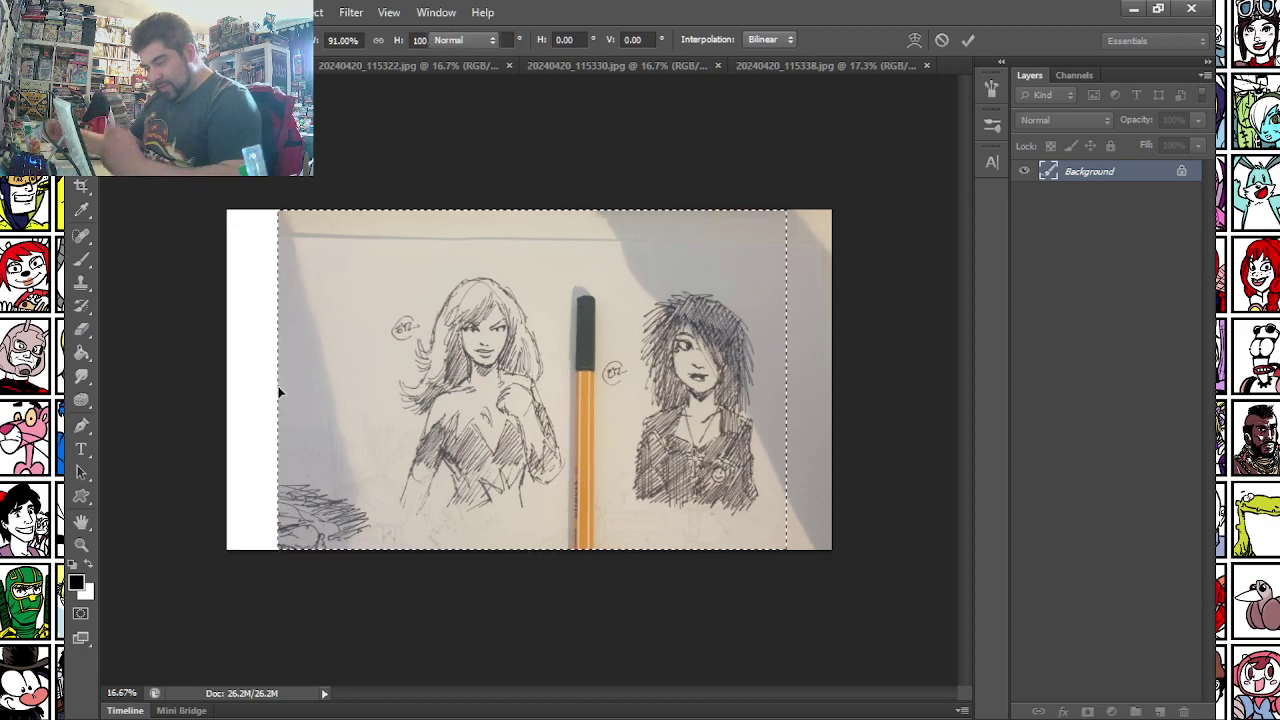
pyautogui.press('Return')
pyautogui.hotkey('ctrl', 'd')
# - Crop the photo to a square around the long-haired woman and the pen
pyautogui.moveTo(363, 264)
pyautogui.mouseDown()
pyautogui.moveTo(611, 563)
pyautogui.moveTo(599, 548)
pyautogui.mouseUp()
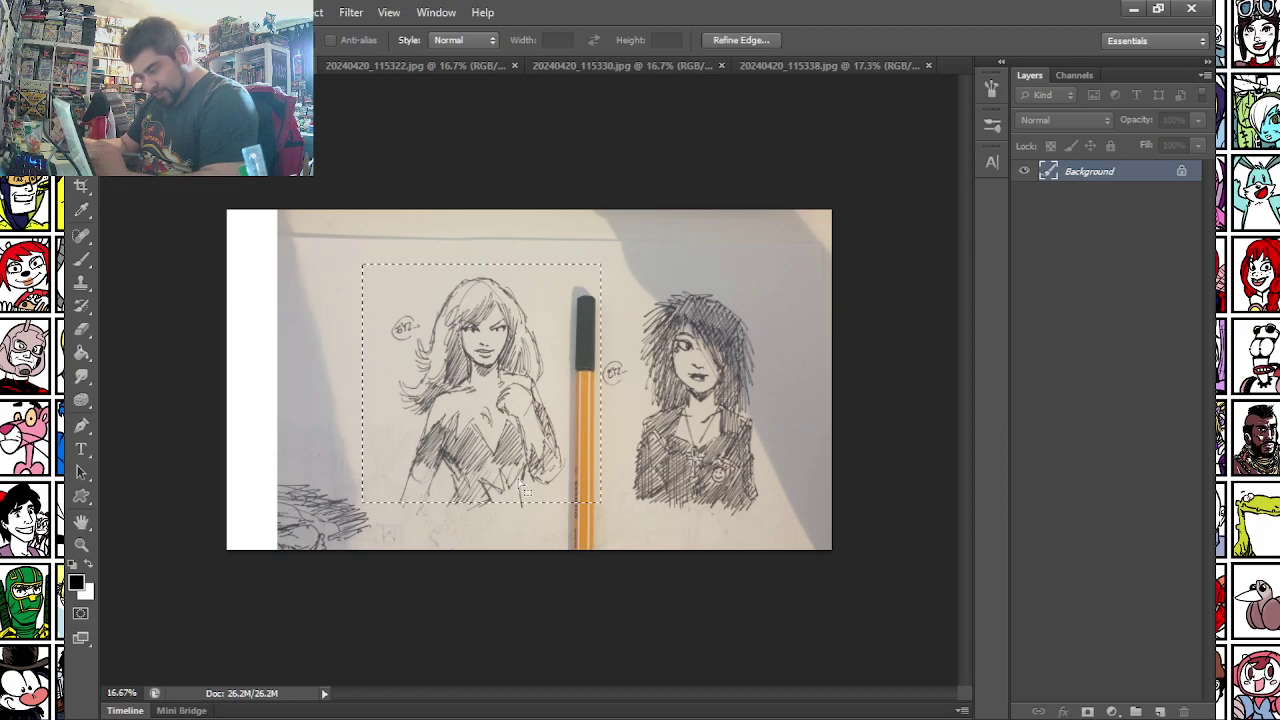
pyautogui.click(175, 12)
pyautogui.click(200, 191)
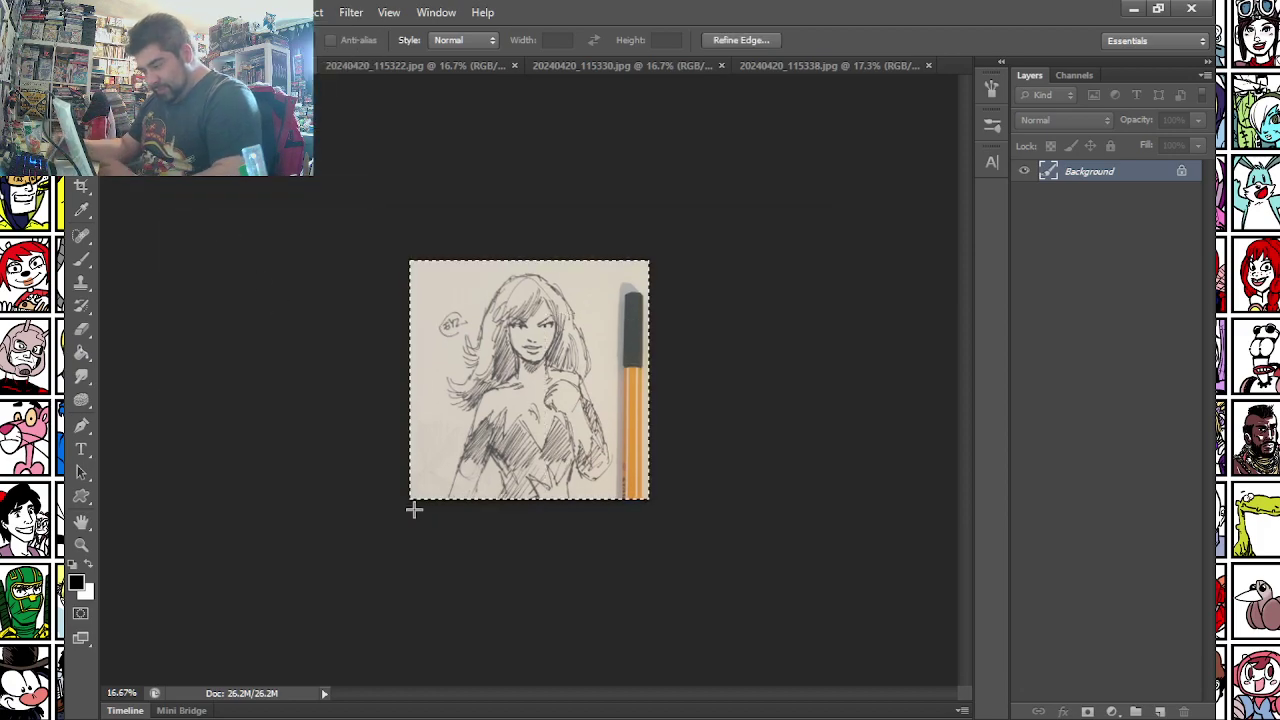
pyautogui.hotkey('ctrl', '0')
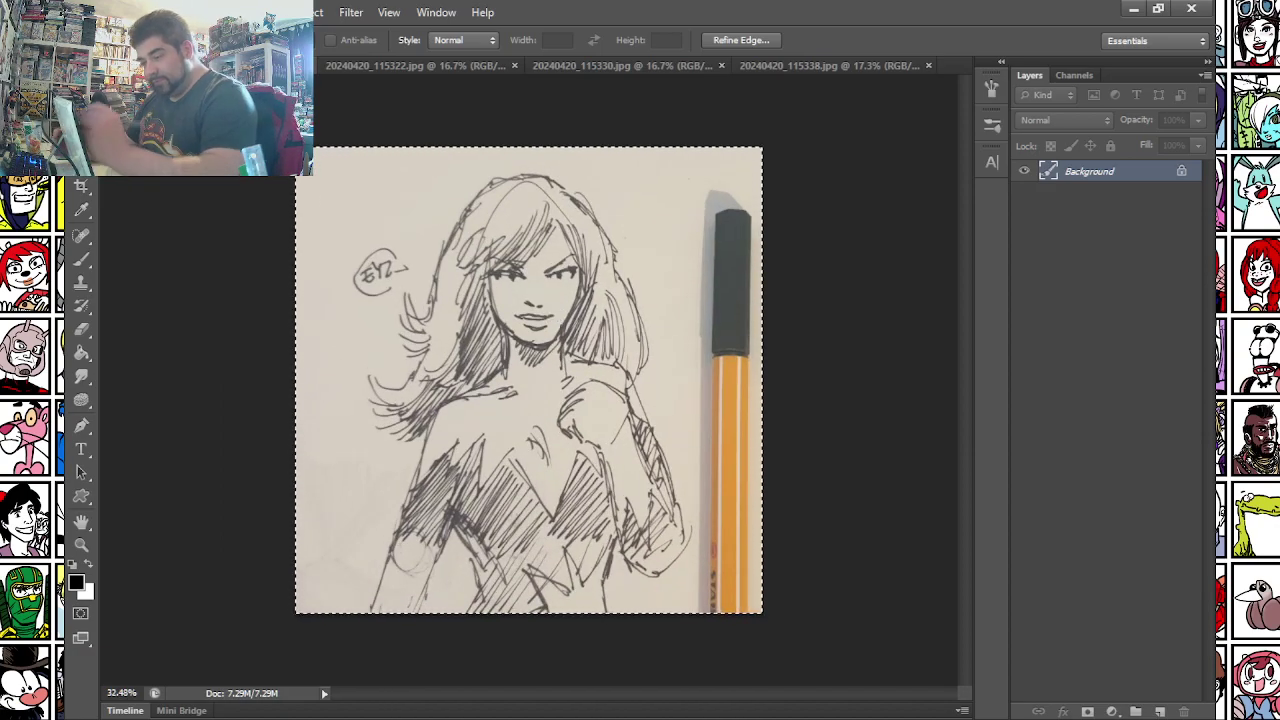
# - Apply Auto Tone to the cropped sketch and set the Levels white point from the blank paper
pyautogui.click(183, 12)
pyautogui.click(290, 82)
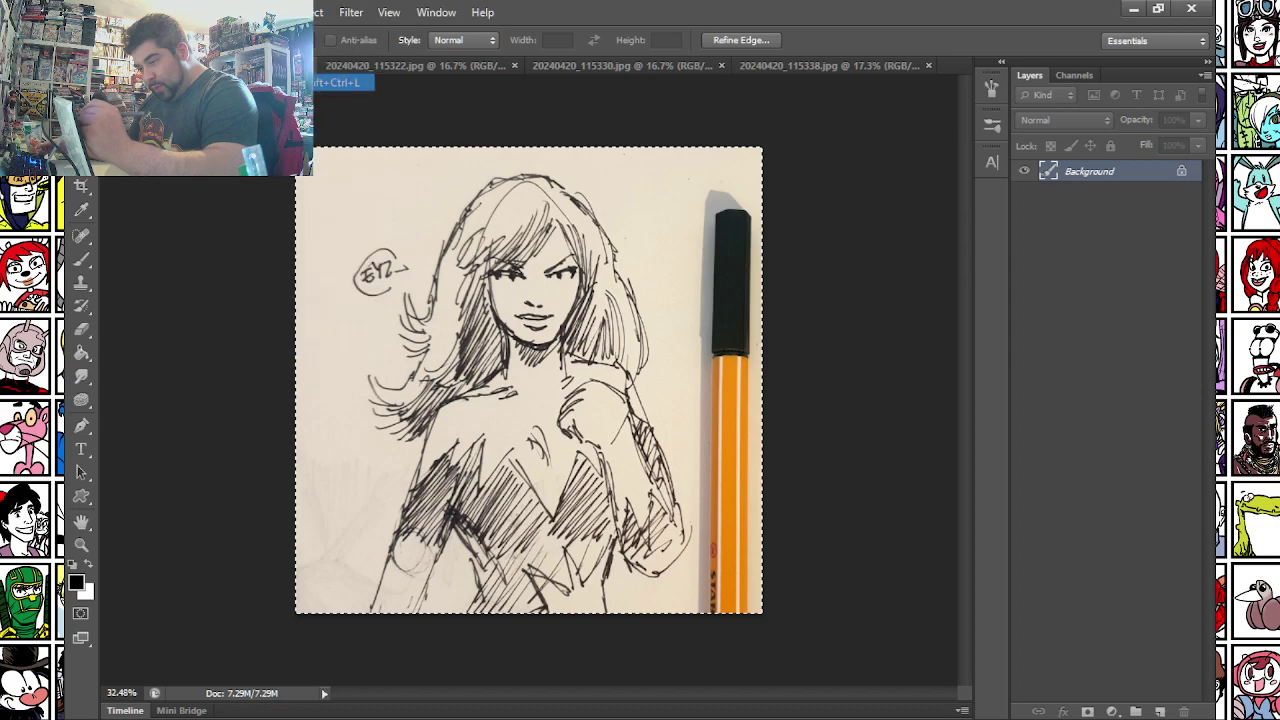
pyautogui.click(175, 12)
pyautogui.moveTo(220, 45)
pyautogui.click(385, 43)
pyautogui.click(1131, 229)
pyautogui.click(666, 320)
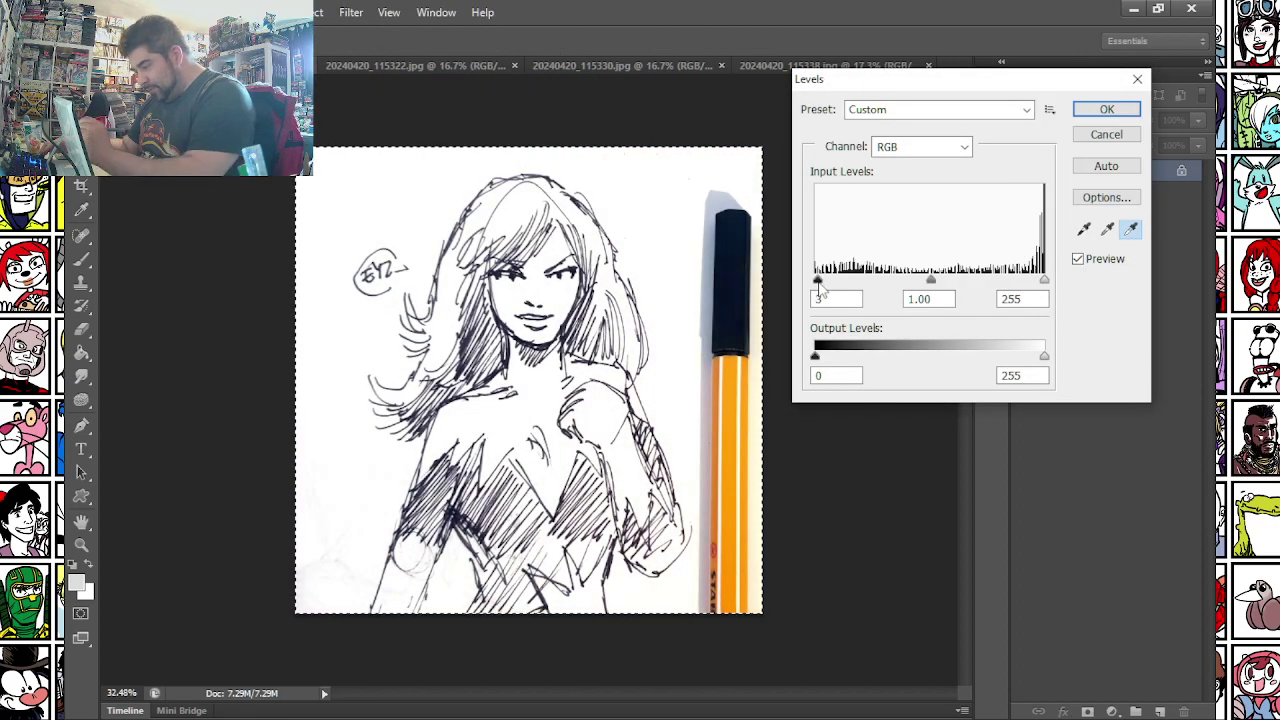
# - Set the Levels input black point to 65 and the white point to 237, and apply the adjustment
pyautogui.moveTo(818, 287); pyautogui.dragTo(873, 284)
pyautogui.moveTo(1044, 281); pyautogui.dragTo(1031, 288)
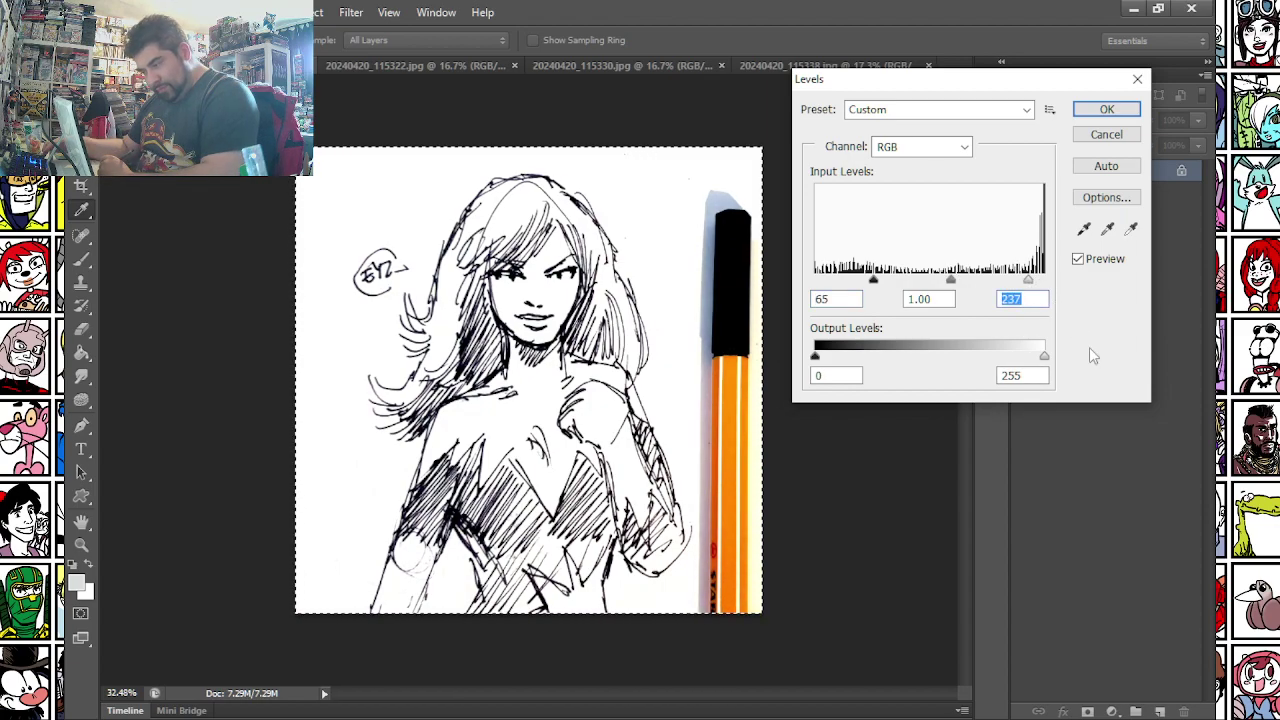
pyautogui.press('Return')
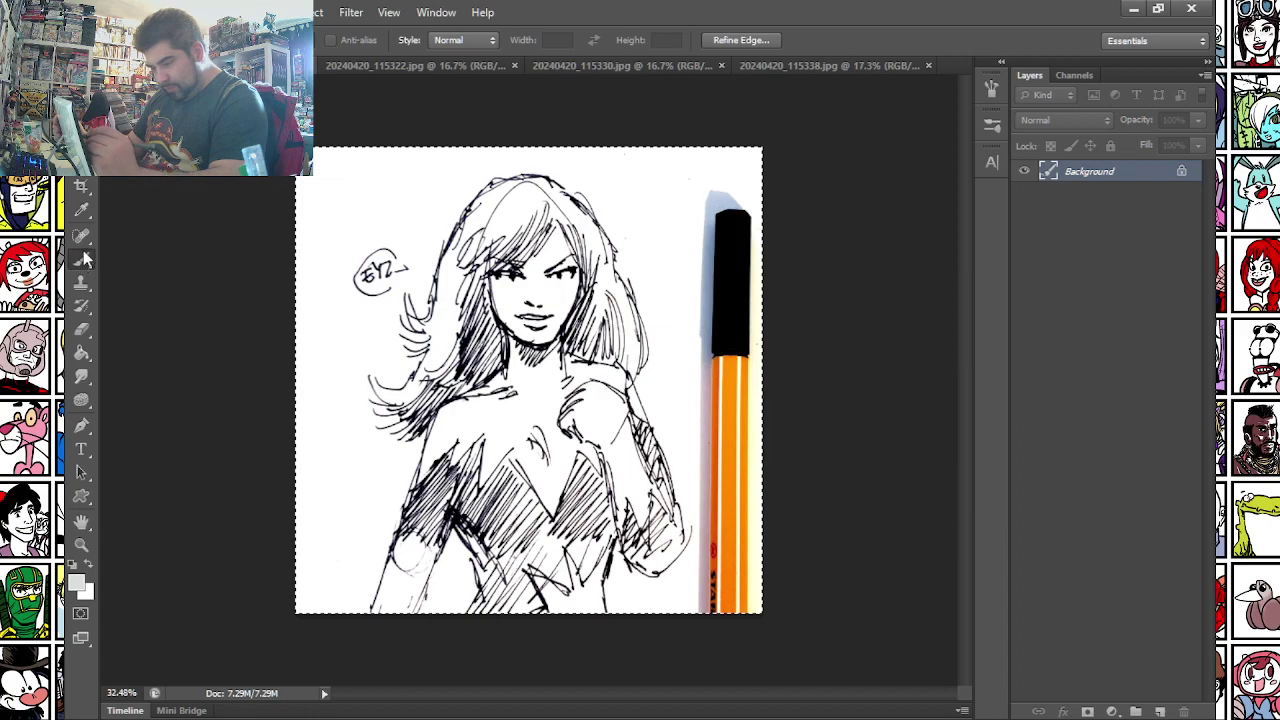
# - Paint out stray marks at the crown of the woman's hair with a white brush
pyautogui.press('b')
pyautogui.rightClick(508, 216)
pyautogui.click(565, 258)
pyautogui.moveTo(487, 221); pyautogui.dragTo(535, 188)
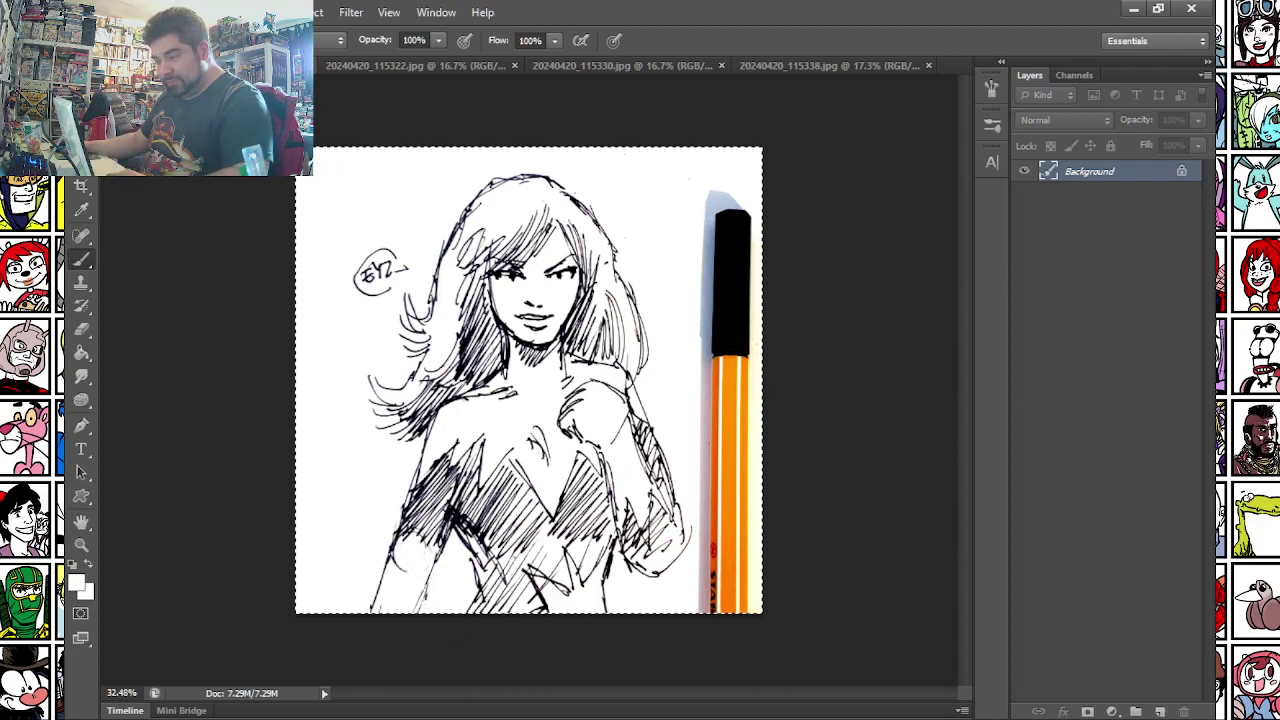
# - Start saving the cleaned long-haired woman sketch under a new file, with PNG as the format
pyautogui.click(115, 12)
pyautogui.click(141, 230)
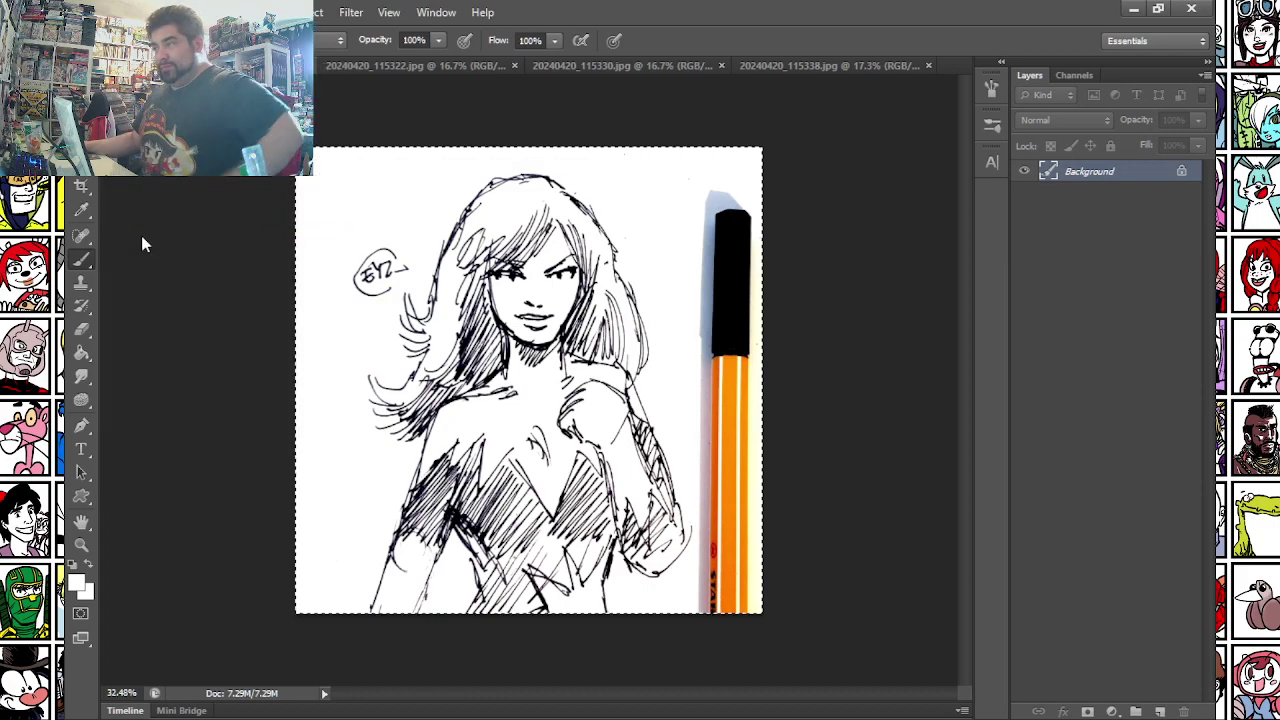
pyautogui.click(690, 401)
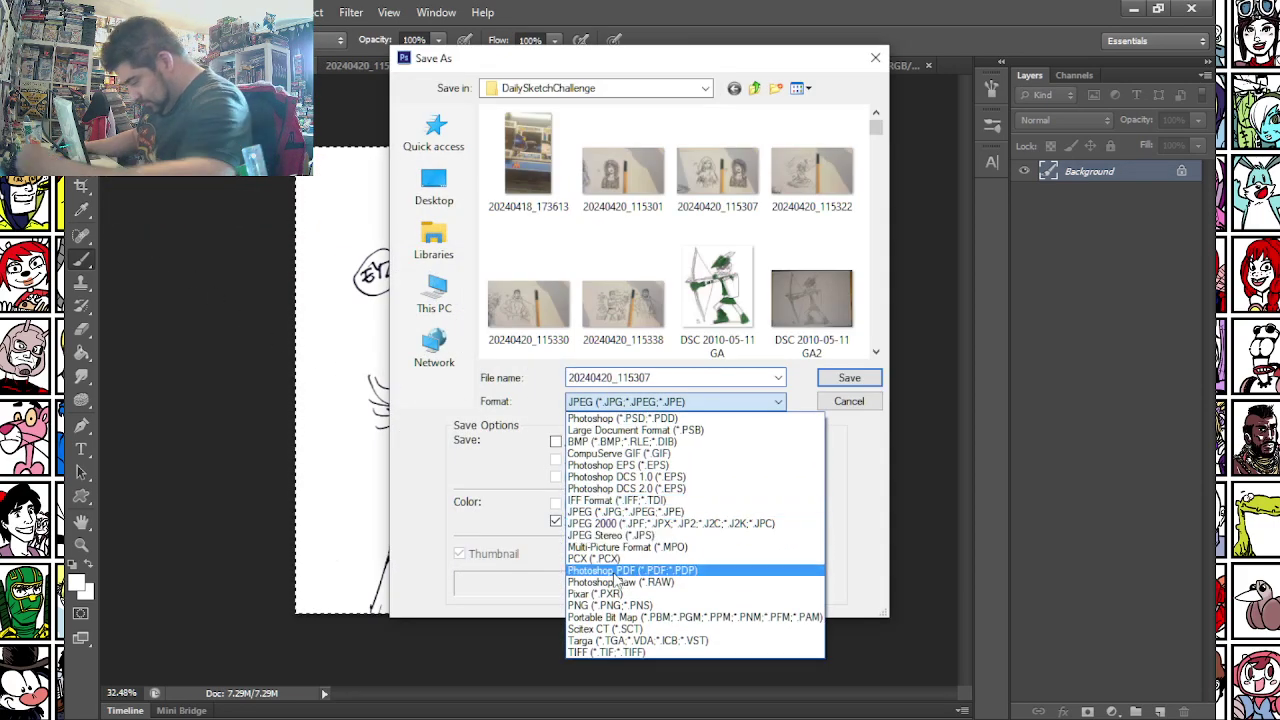
pyautogui.click(640, 618)
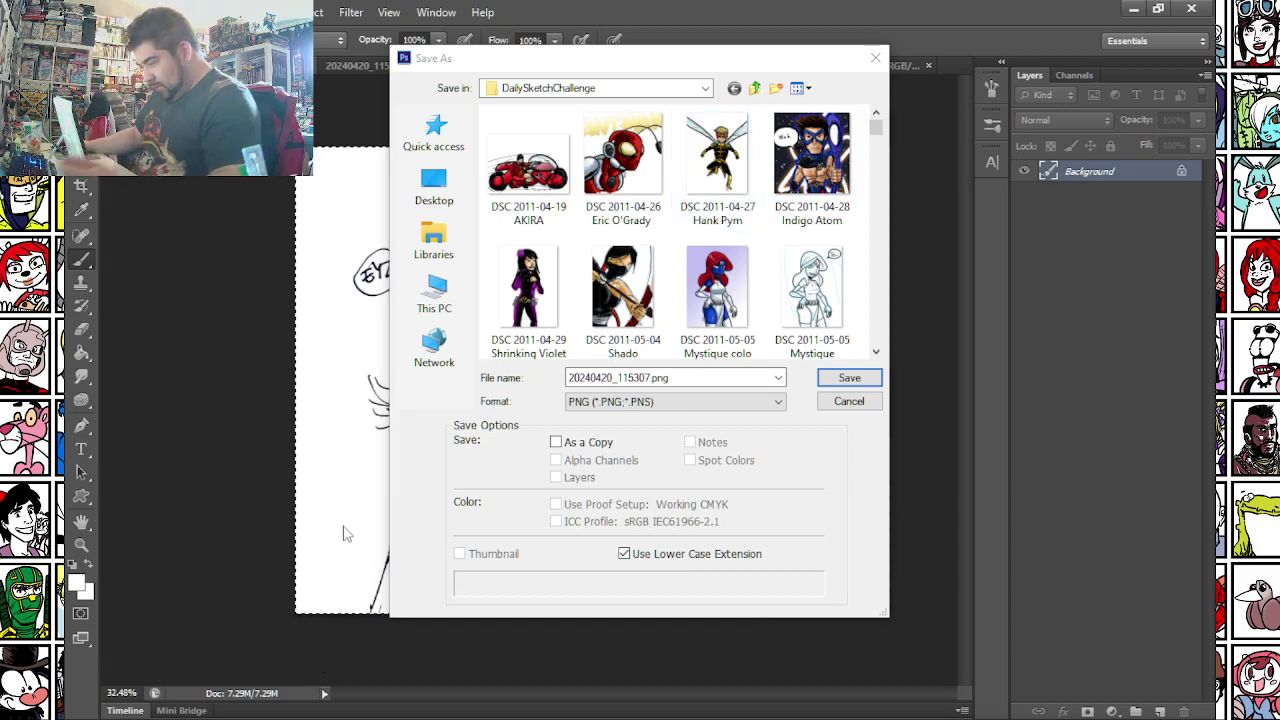
# - Reuse the latest dated sketch's file name, change it to DSC 2024-04-16 AURORA, and save the PNG
pyautogui.click(608, 180)
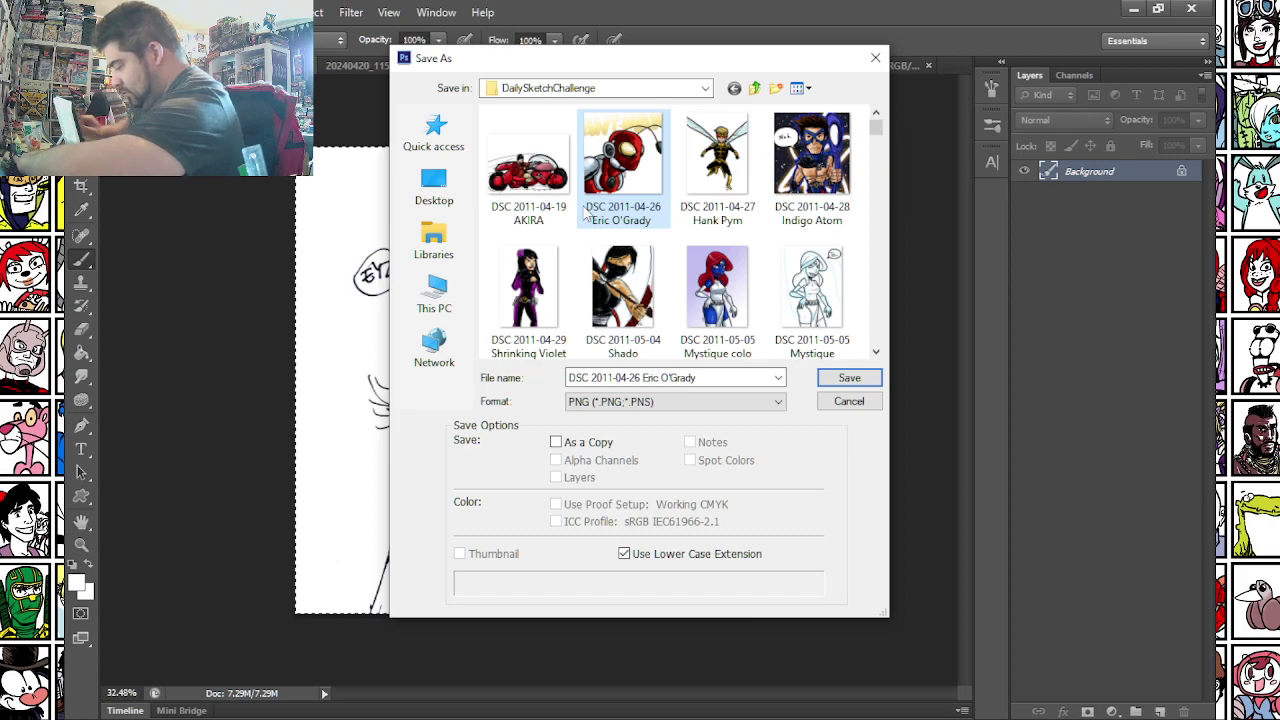
pyautogui.press('End')
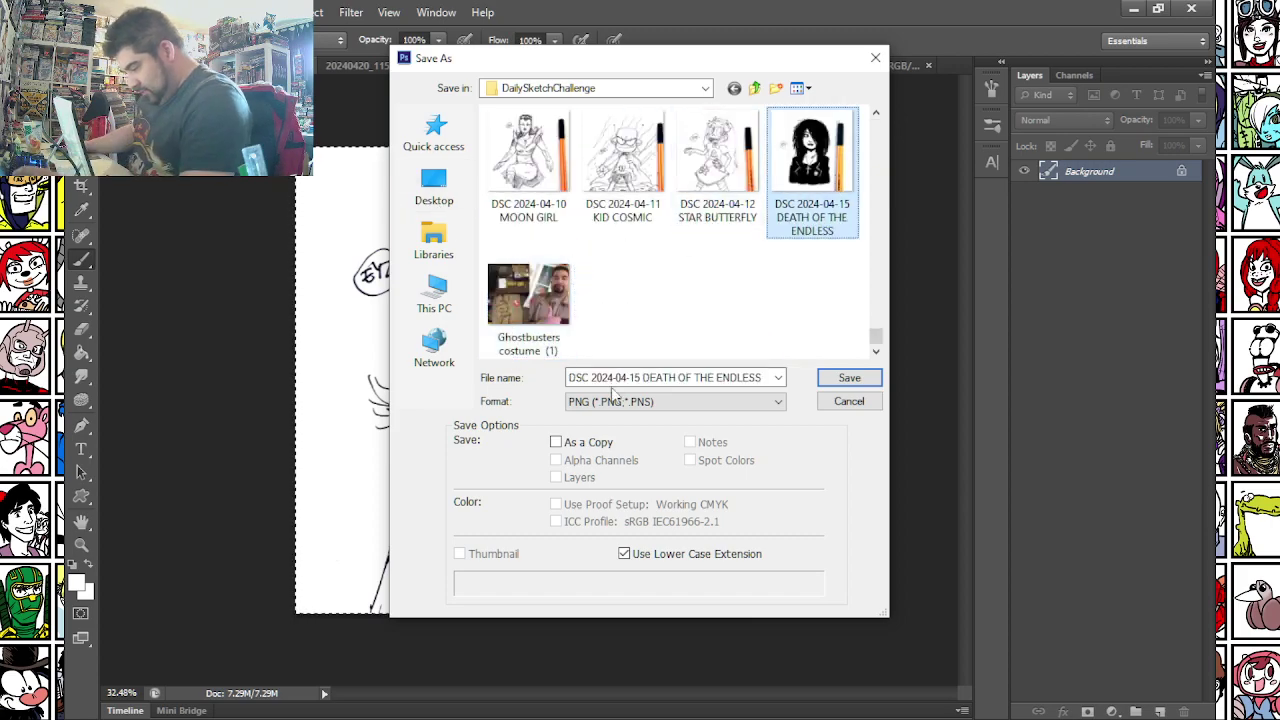
pyautogui.click(611, 380)
pyautogui.moveTo(635, 378); pyautogui.dragTo(1101, 416)
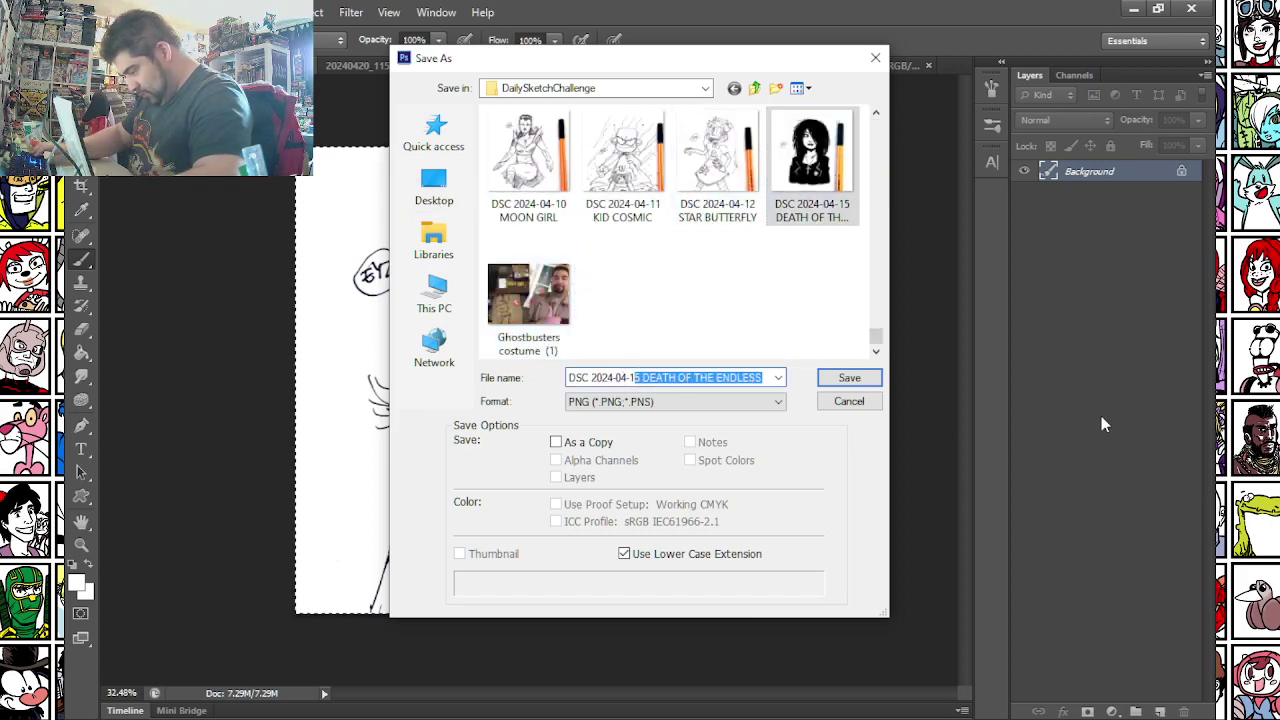
pyautogui.write('6 AURORA')
pyautogui.press('Return')
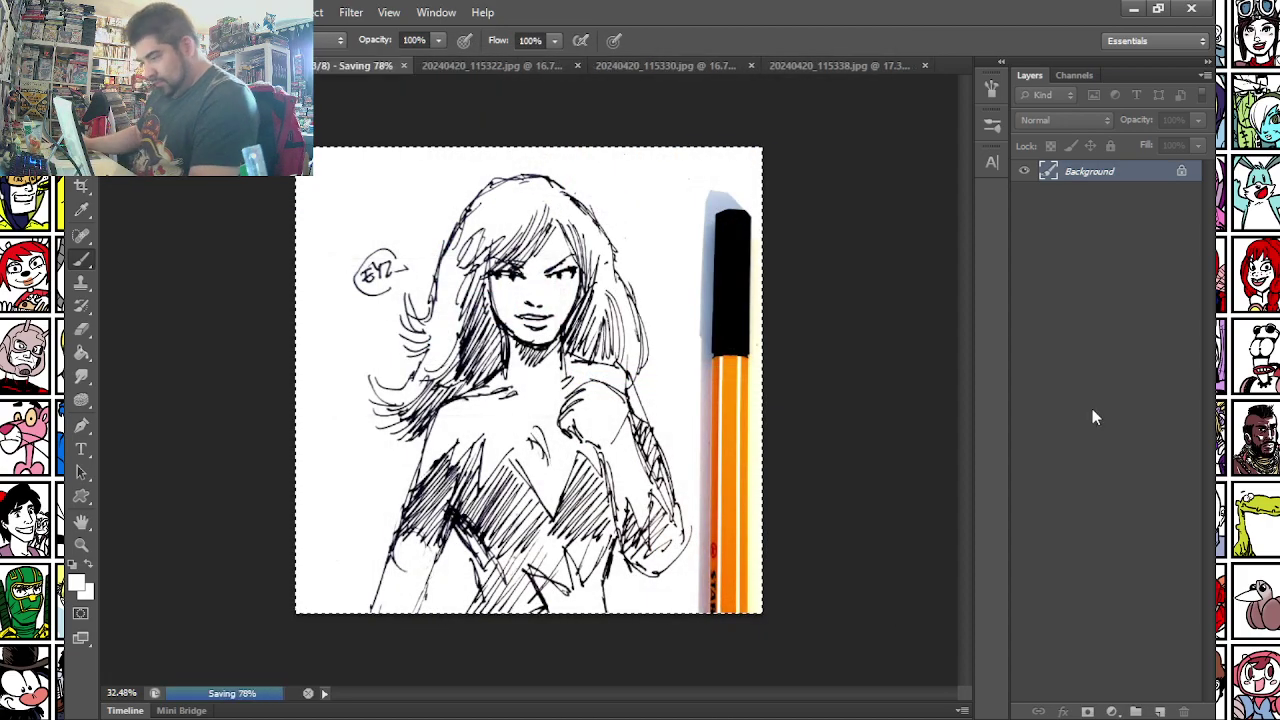
# - Close the saved Aurora sketch to move on to the photo of the seated bearded man
pyautogui.press('m')
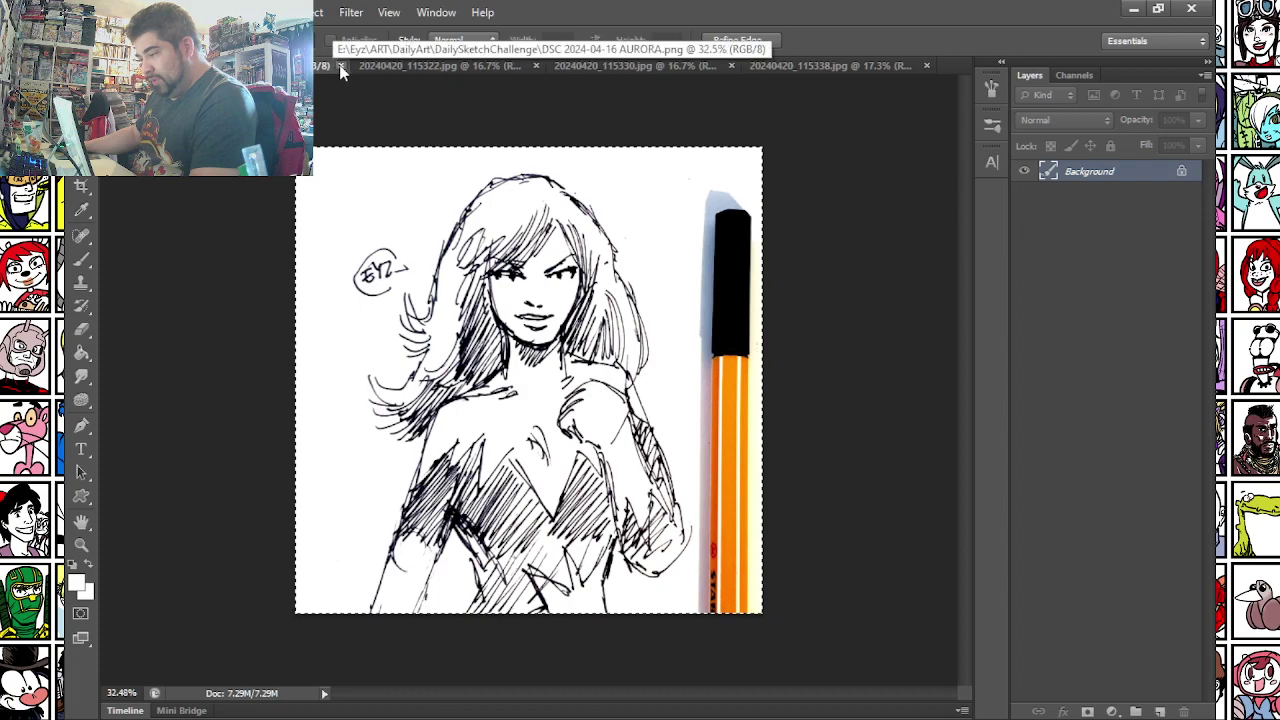
pyautogui.click(339, 65)
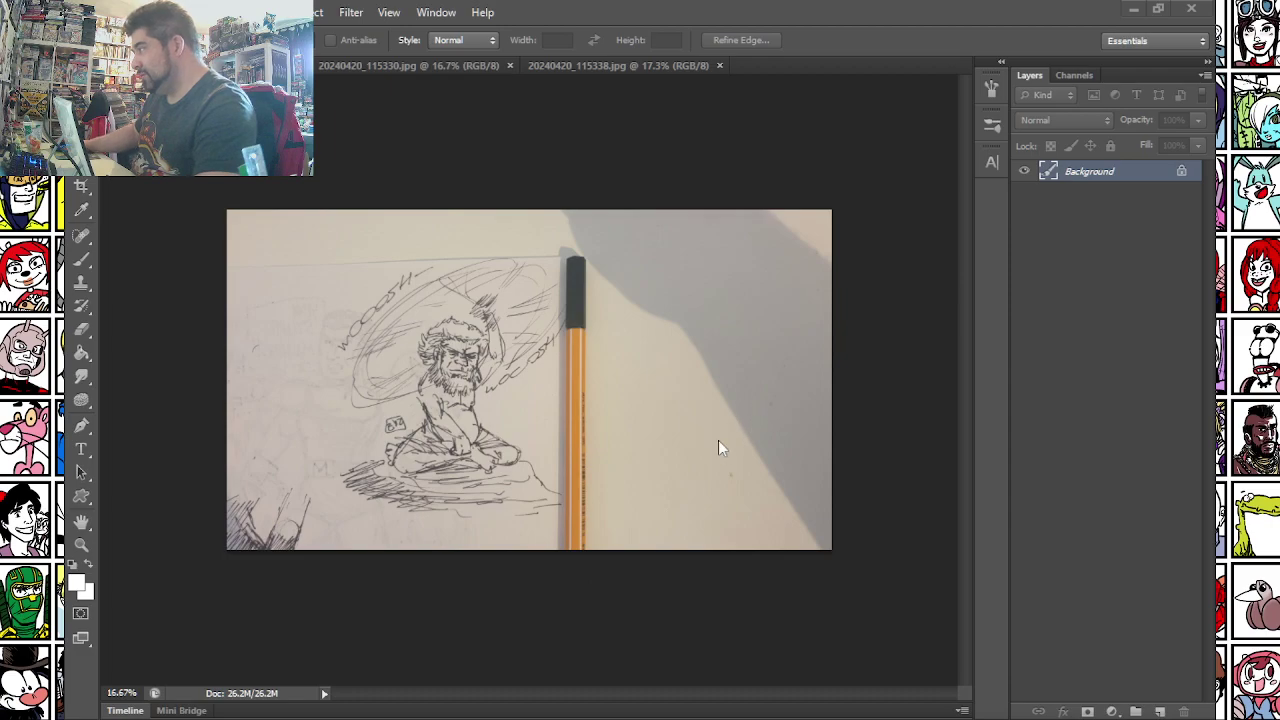
pyautogui.click(113, 12)
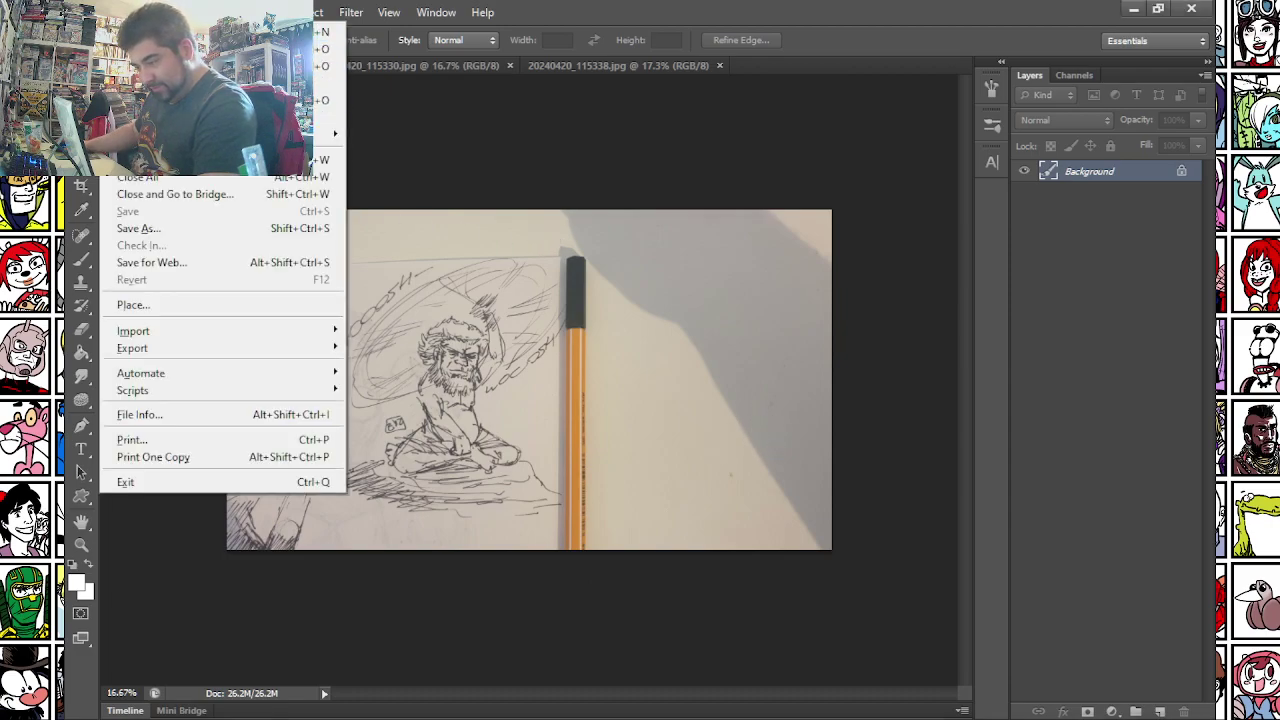
pyautogui.click(140, 49)
# - Crop the photo to a square around the seated bearded man, the WOOOSH lettering and the pen
pyautogui.moveTo(328, 244); pyautogui.dragTo(666, 512)
pyautogui.click(178, 12)
pyautogui.click(195, 194)
pyautogui.scroll(2, 391, 437)
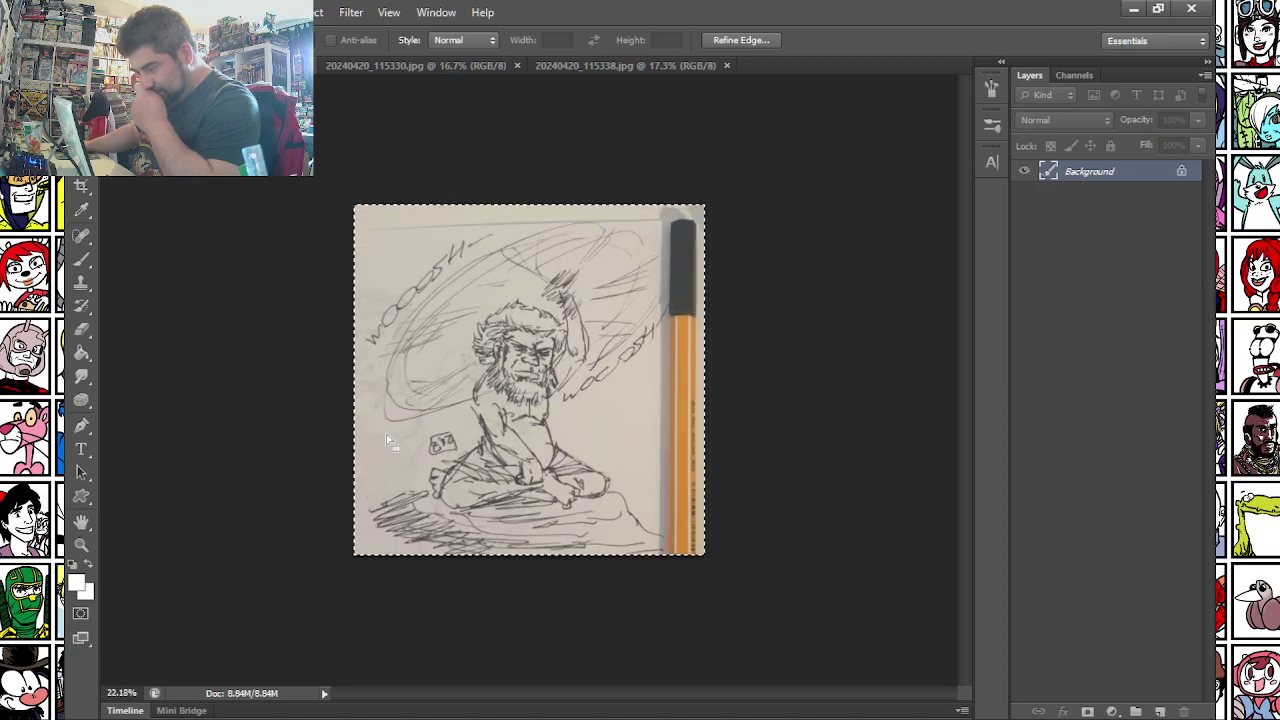
# - Apply Auto Contrast and Auto Tone to the cropped sketch of the seated bearded man
pyautogui.click(178, 12)
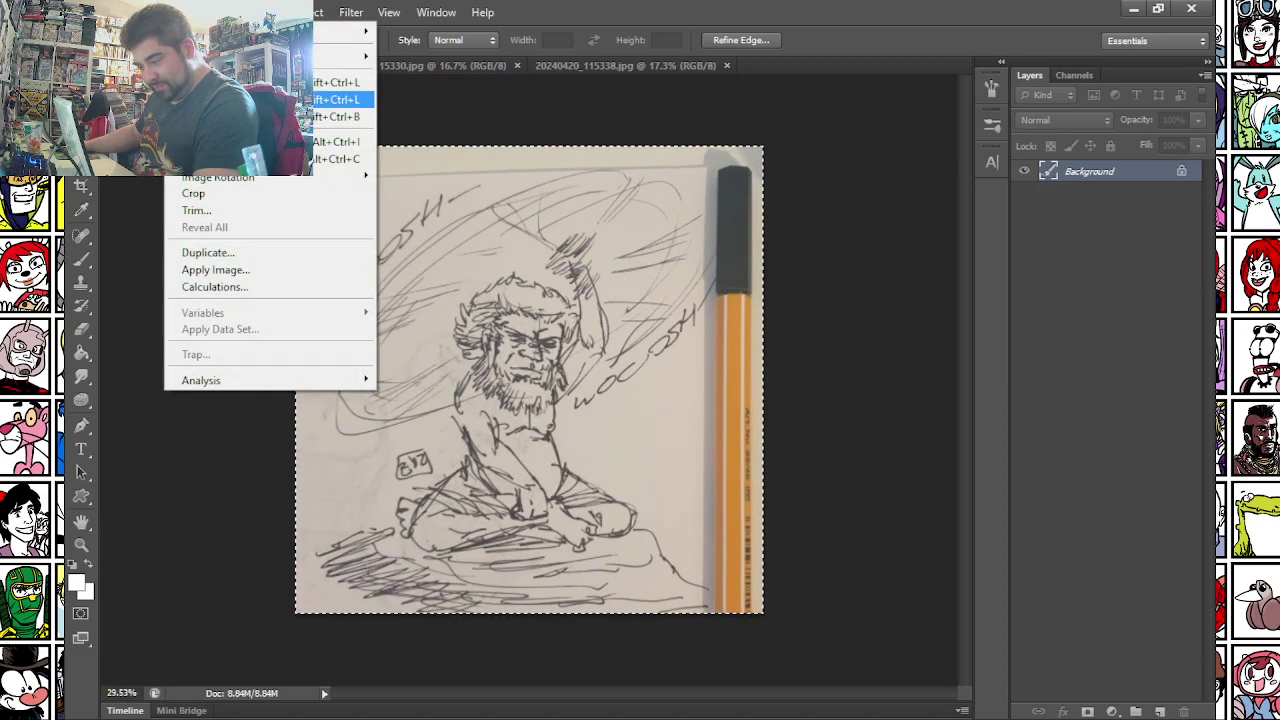
pyautogui.click(215, 99)
pyautogui.click(178, 12)
pyautogui.click(215, 82)
# - In Levels, sample the blank paper as white point, set the black input to 32 and the white input to 222, and apply
pyautogui.click(178, 12)
pyautogui.press('Down')
pyautogui.press('Right')
pyautogui.press('Down')
pyautogui.press('Return')
pyautogui.click(1131, 229)
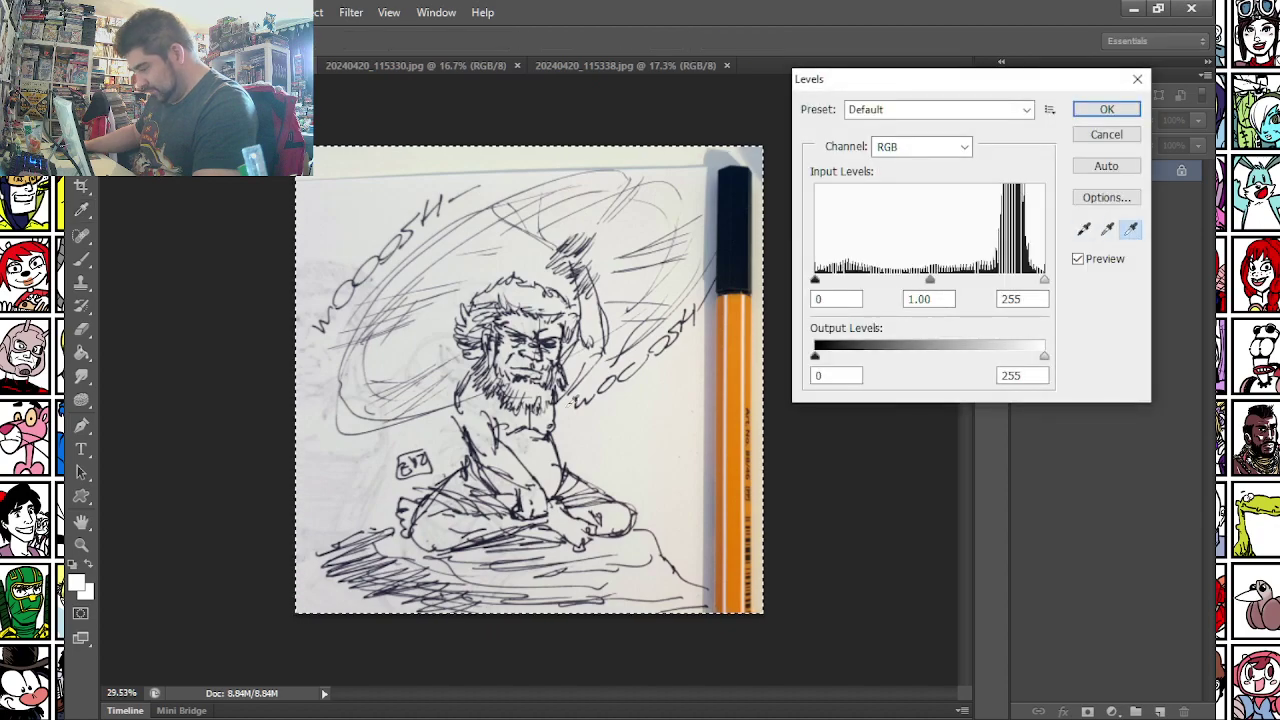
pyautogui.click(644, 383)
pyautogui.moveTo(1044, 280); pyautogui.dragTo(1014, 281)
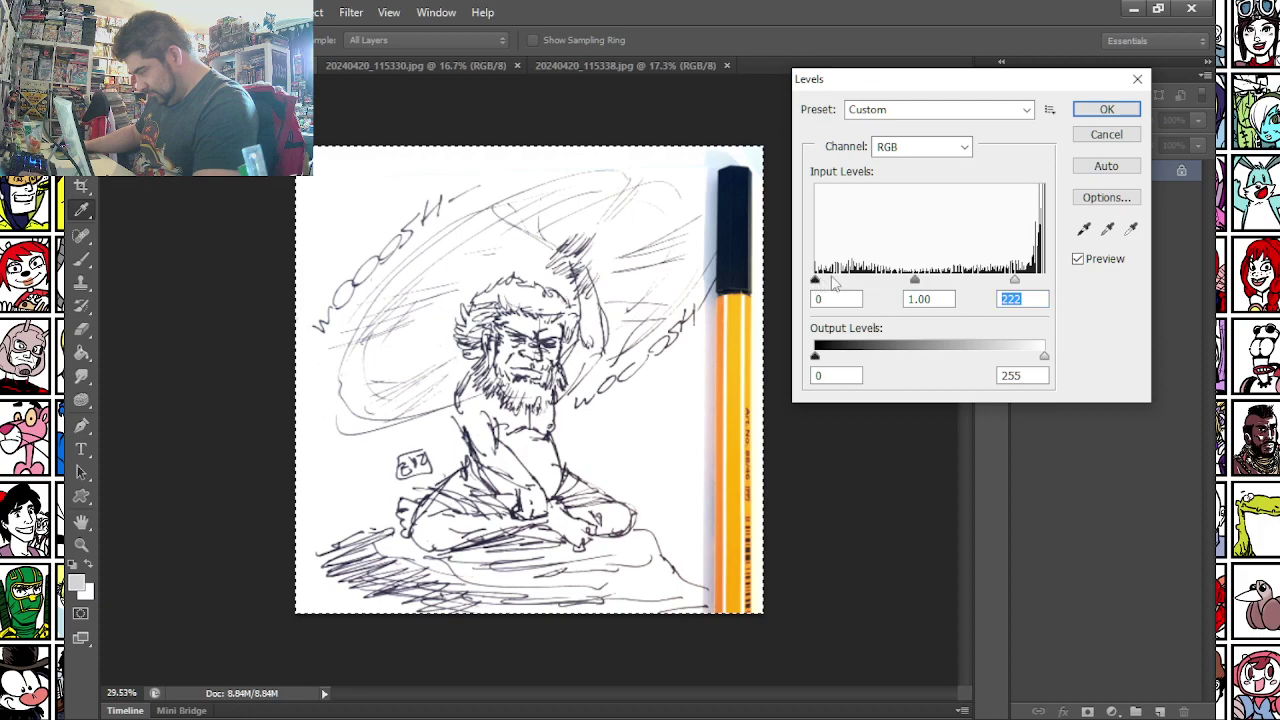
pyautogui.moveTo(815, 280); pyautogui.dragTo(844, 280)
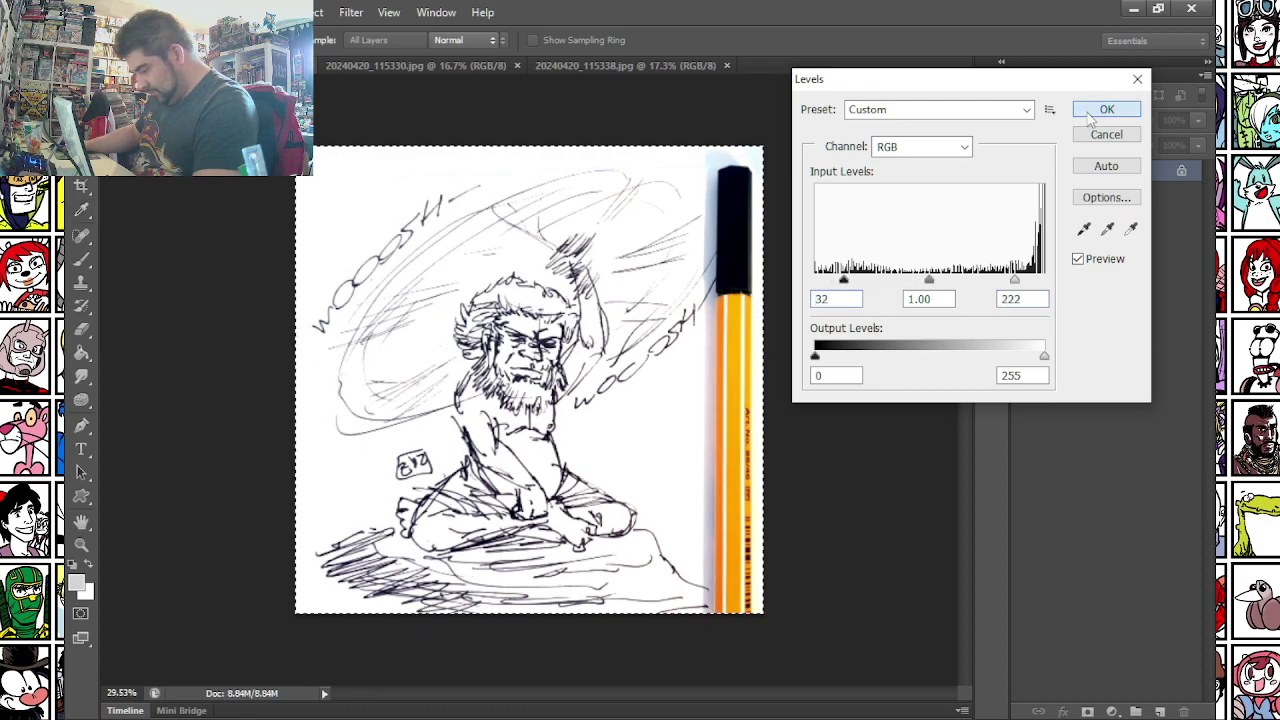
pyautogui.click(1107, 109)
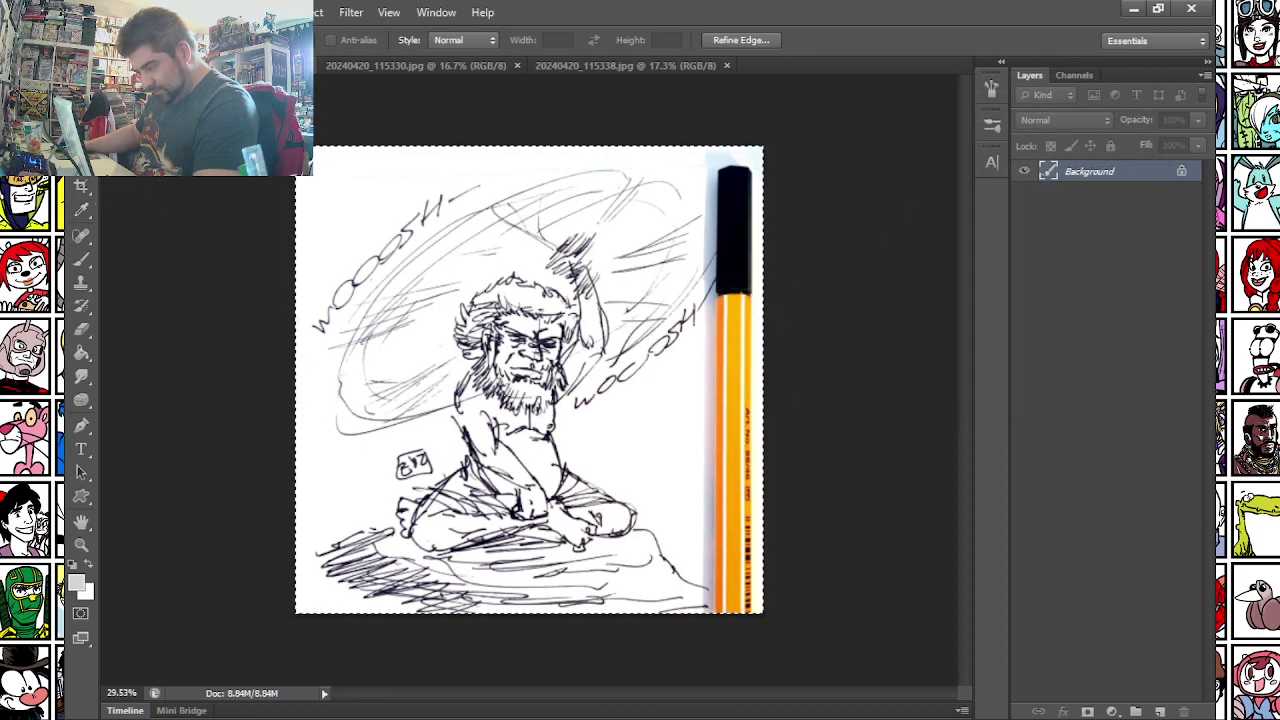
pyautogui.scroll(3, 383, 403)
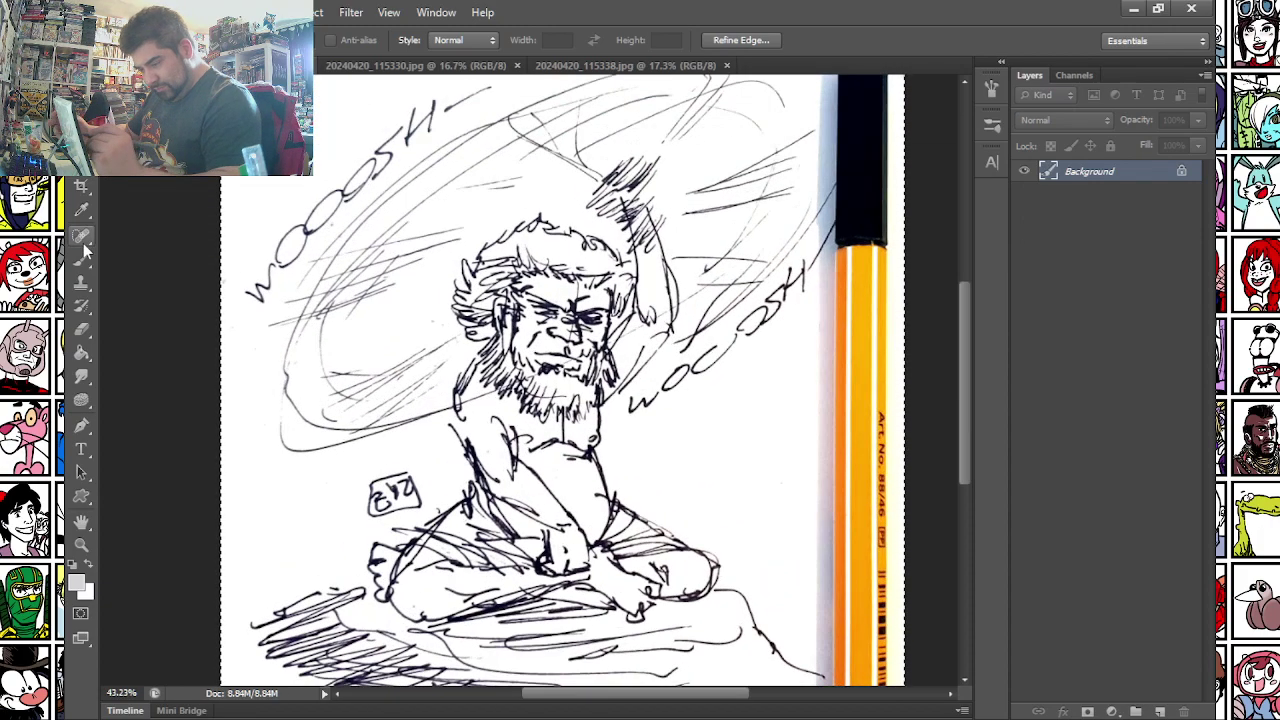
pyautogui.press('b')
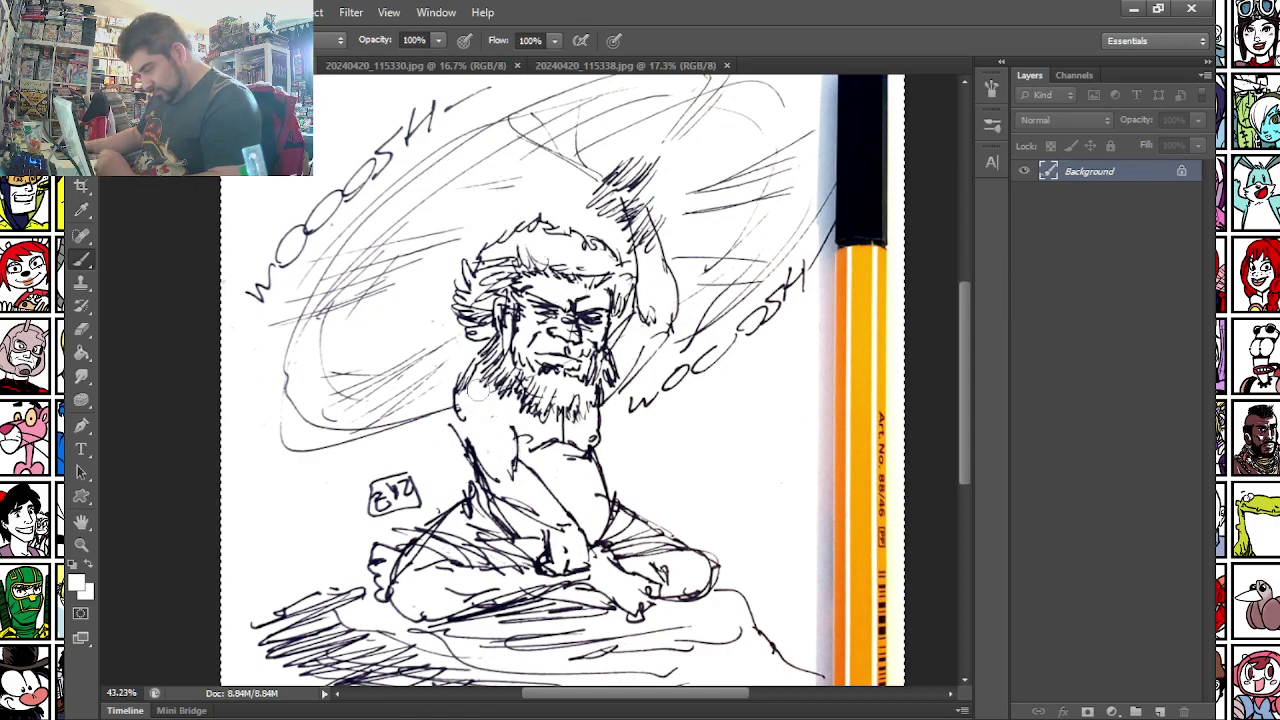
pyautogui.scroll(-2, 442, 385)
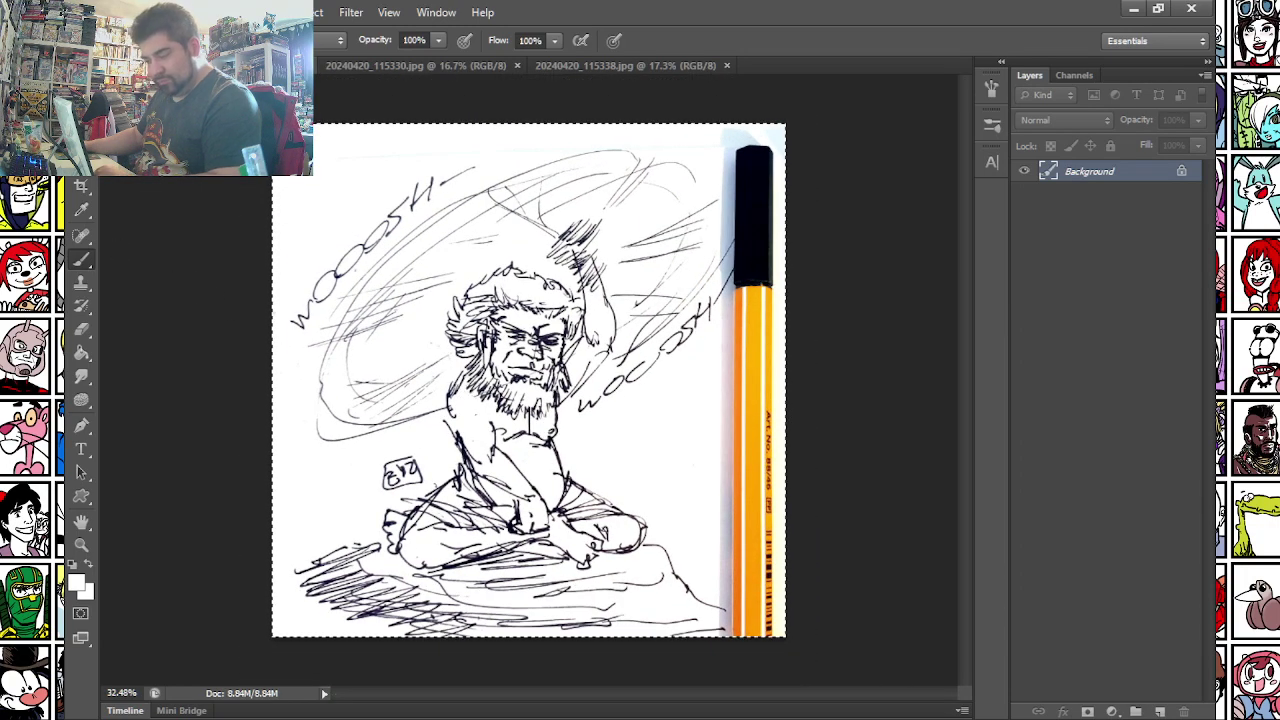
# - Start saving the cleaned bearded man sketch under a new file with PNG as the format, and widen the save dialog
pyautogui.click(113, 12)
pyautogui.click(174, 229)
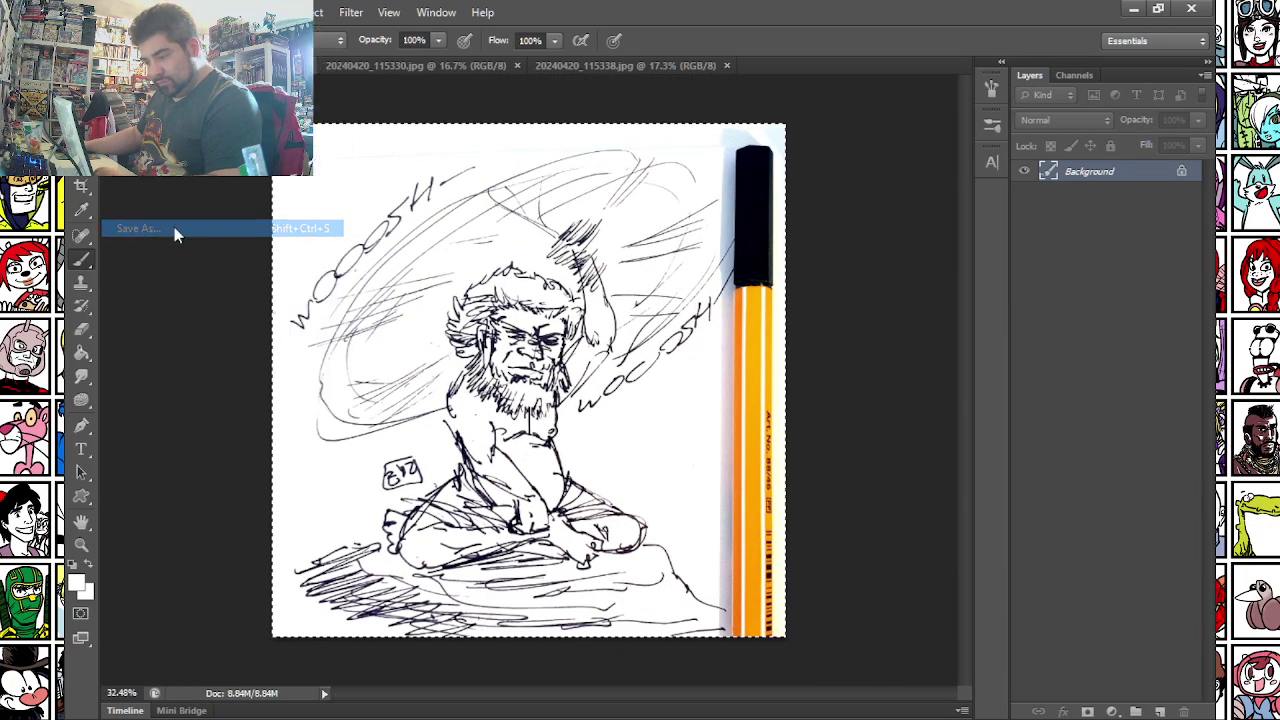
pyautogui.click(622, 401)
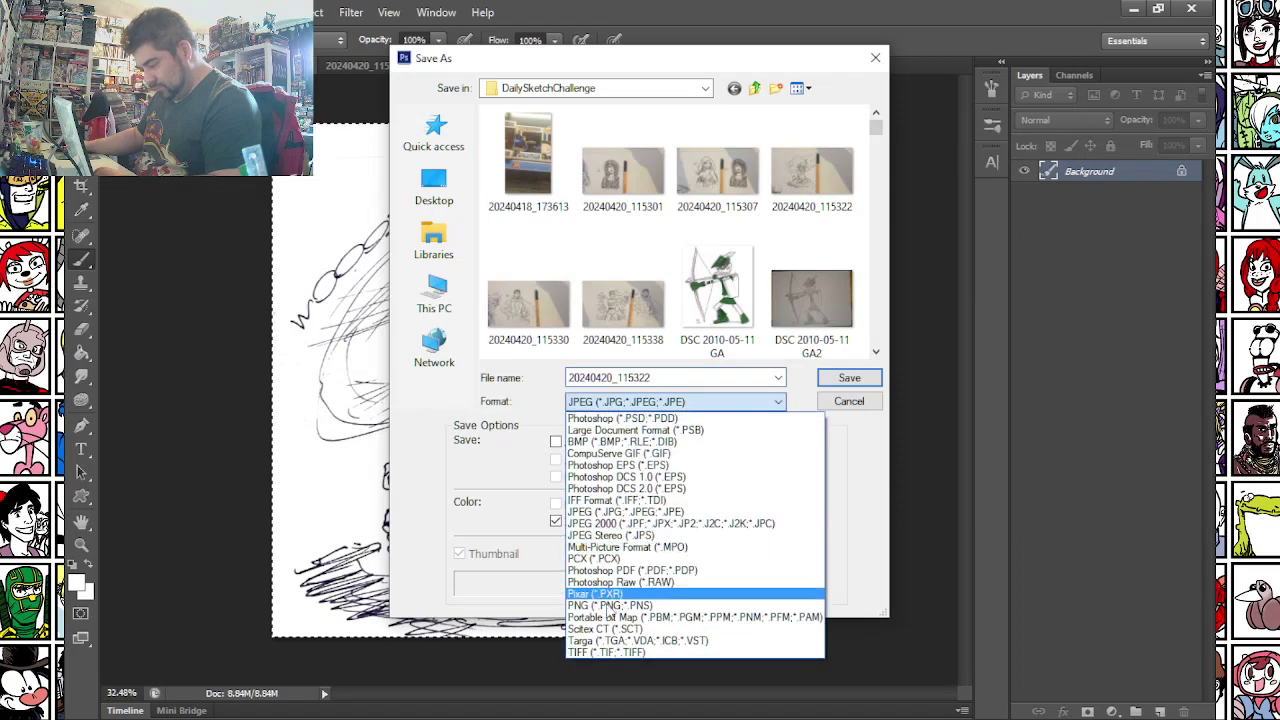
pyautogui.click(604, 605)
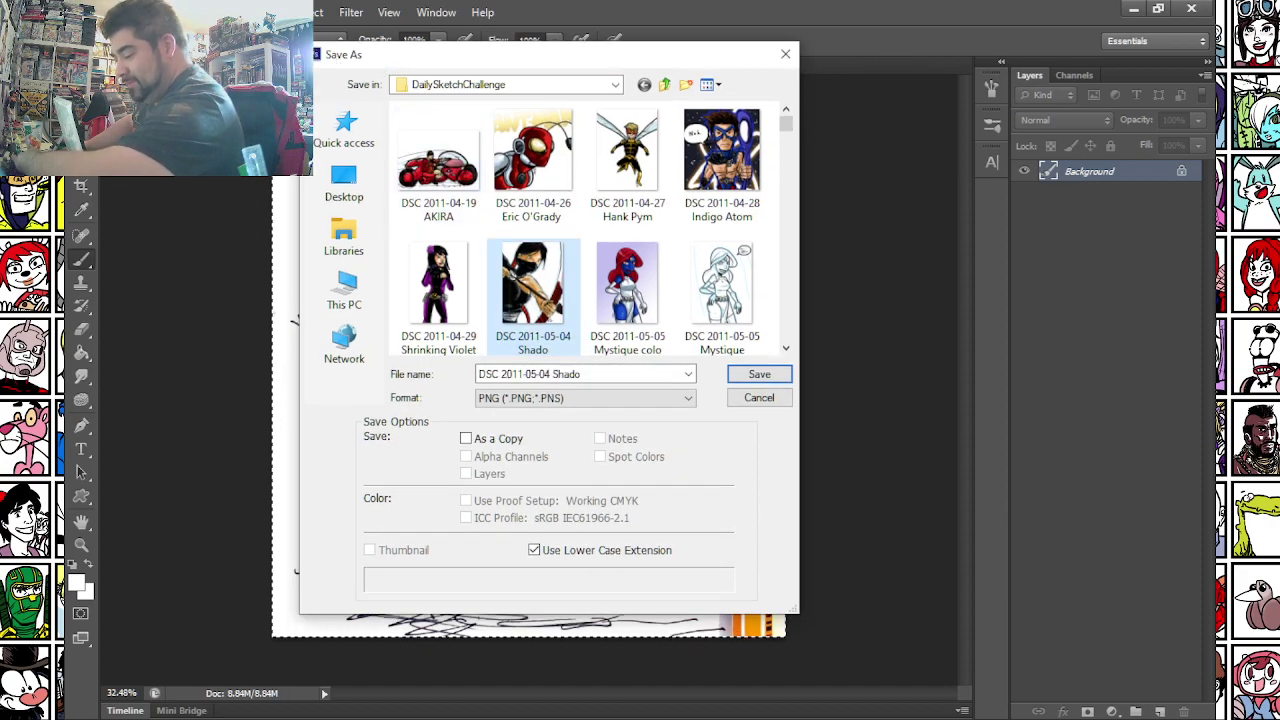
pyautogui.moveTo(300, 160); pyautogui.dragTo(163, 160)
# - Reuse the Aurora sketch's file name, change it to DSC 2024-04-17 GATEWAY, and save the PNG
pyautogui.click(572, 226)
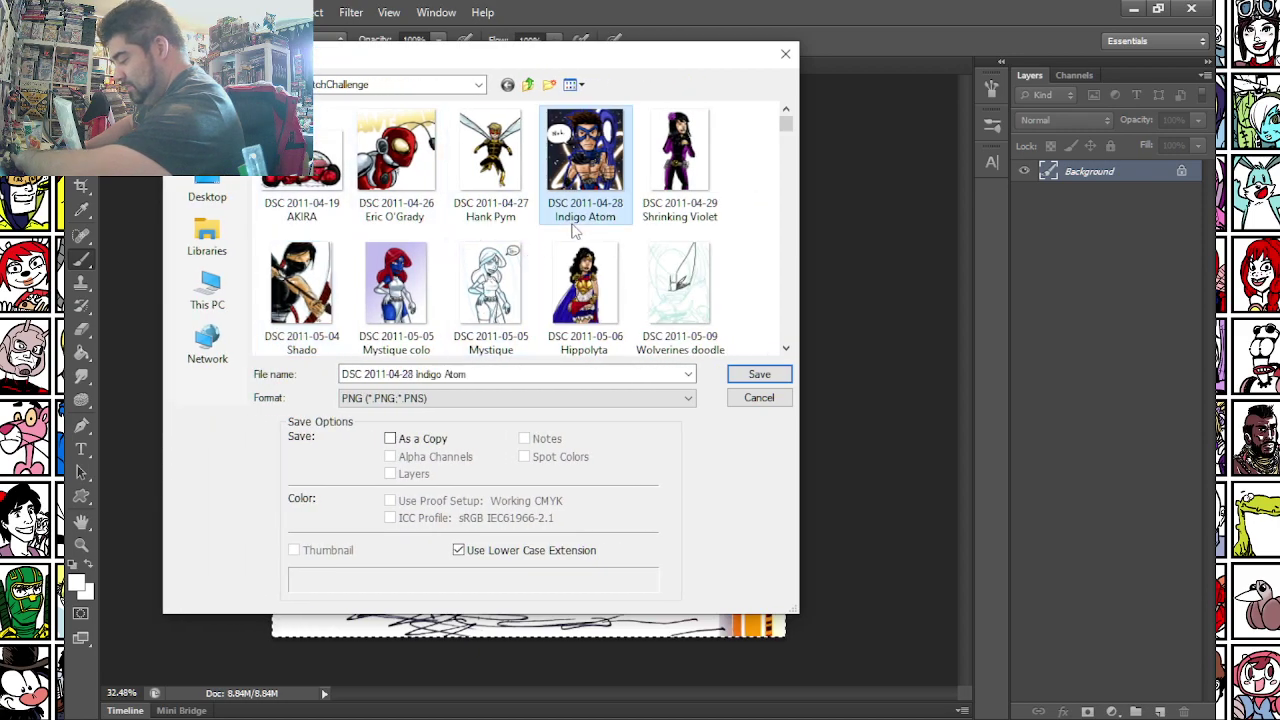
pyautogui.press('End')
pyautogui.click(300, 285)
pyautogui.click(408, 373)
pyautogui.click(408, 373)
pyautogui.moveTo(408, 373); pyautogui.dragTo(665, 437)
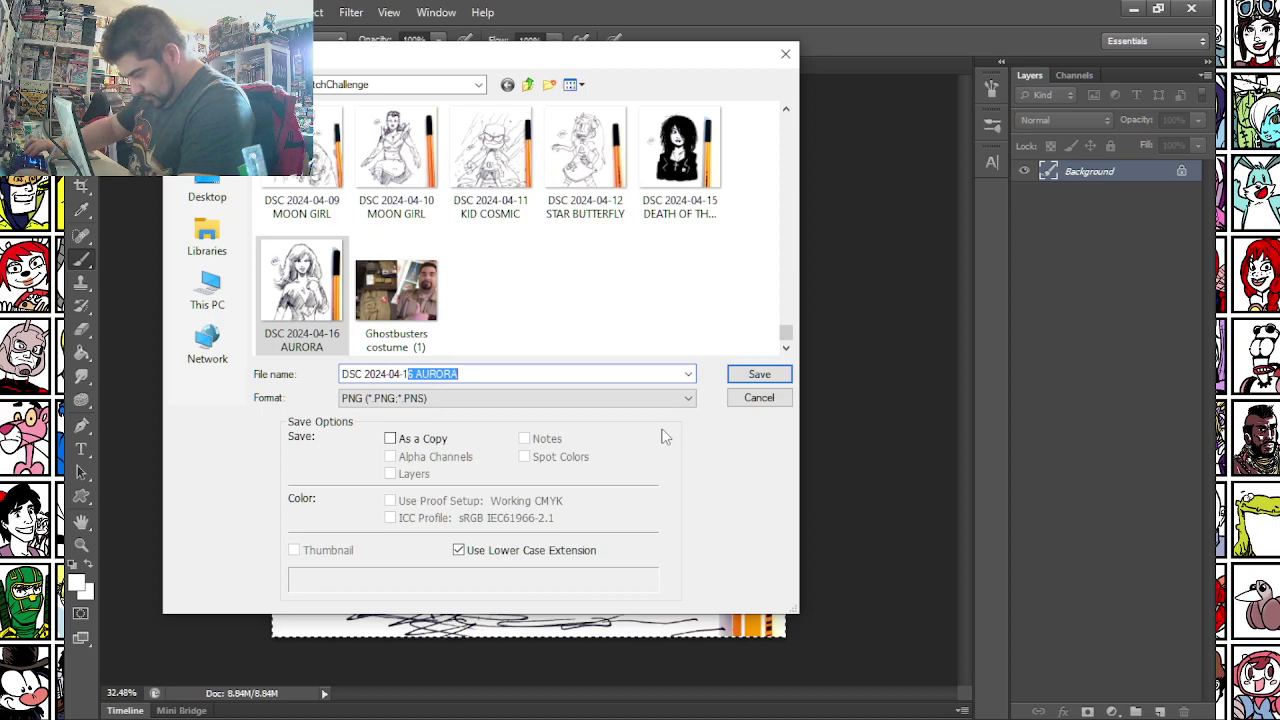
pyautogui.write('8')
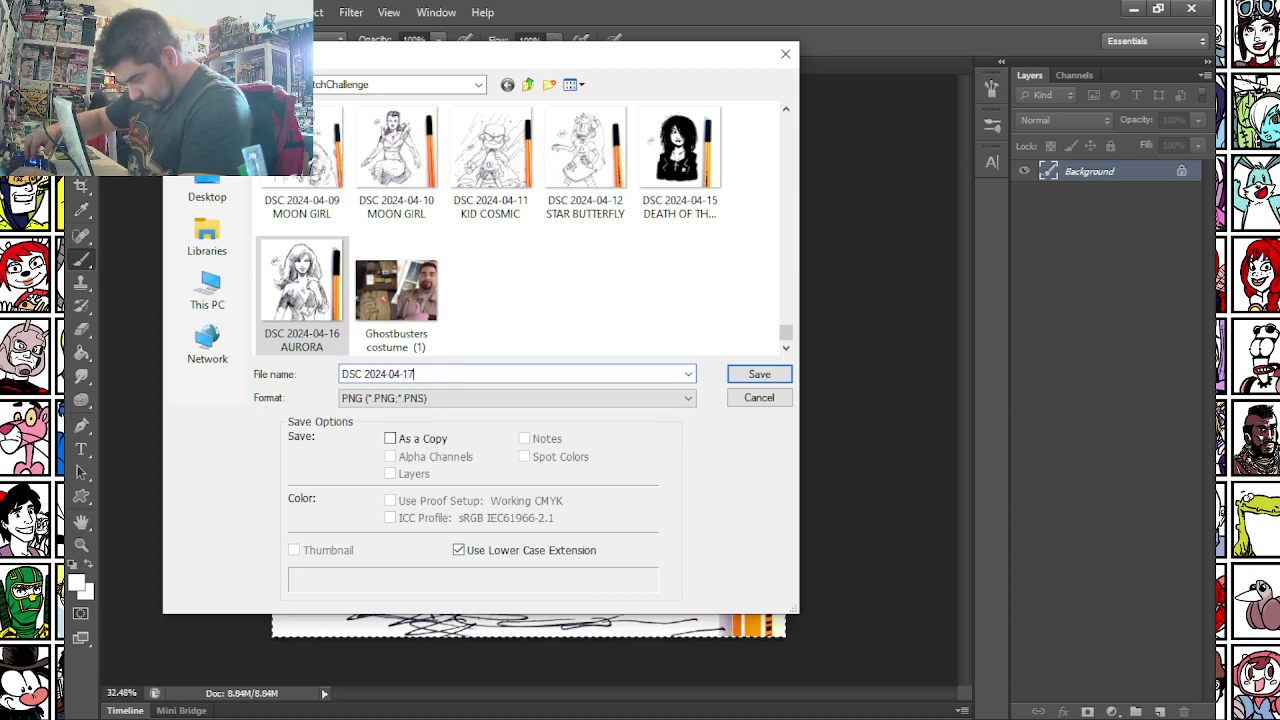
pyautogui.write(' GATEWAY')
pyautogui.press('Return')
pyautogui.press('Return')
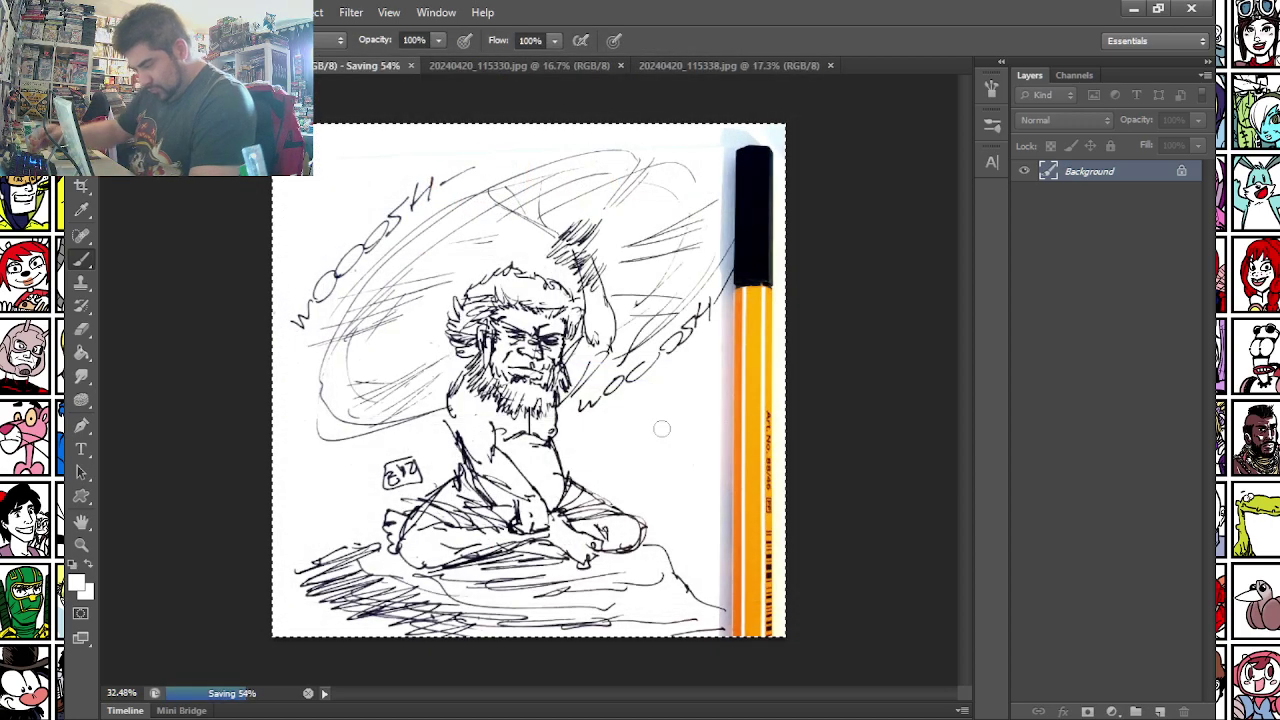
# - Close the saved Gateway sketch and try a square marquee selection around the caped lightning-bolt hero in the following photo
pyautogui.click(81, 115)
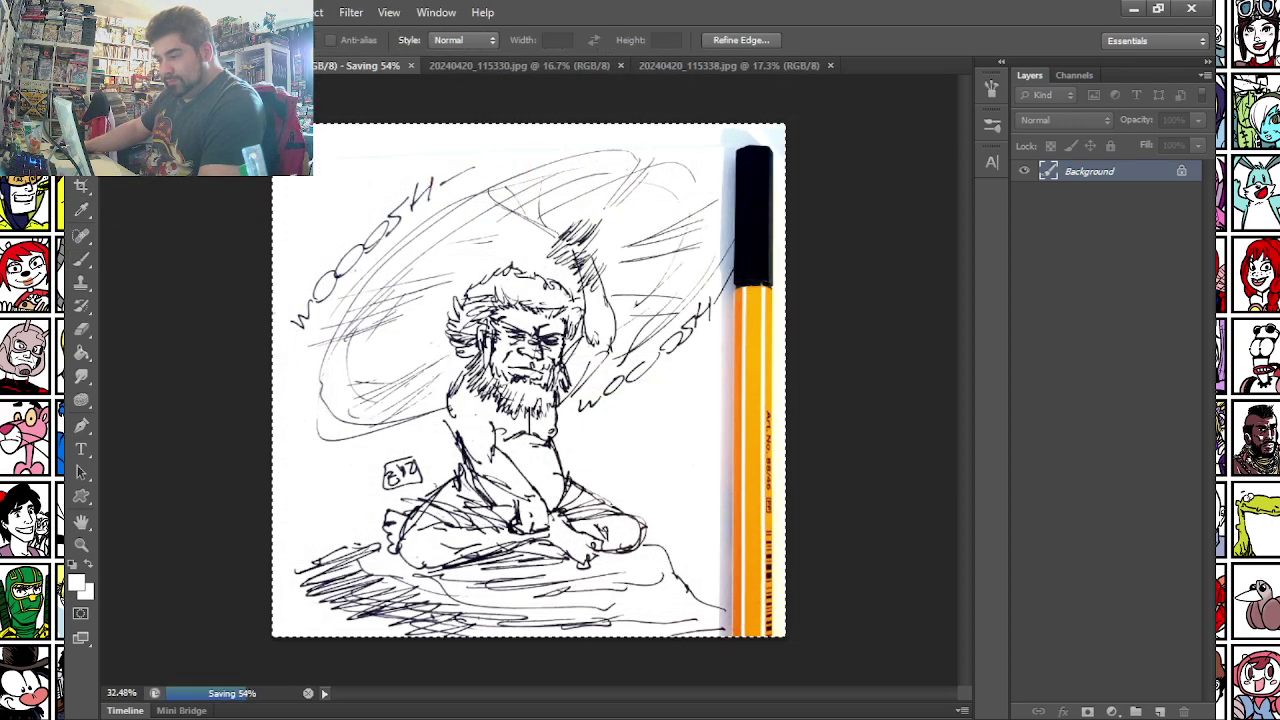
pyautogui.click(345, 67)
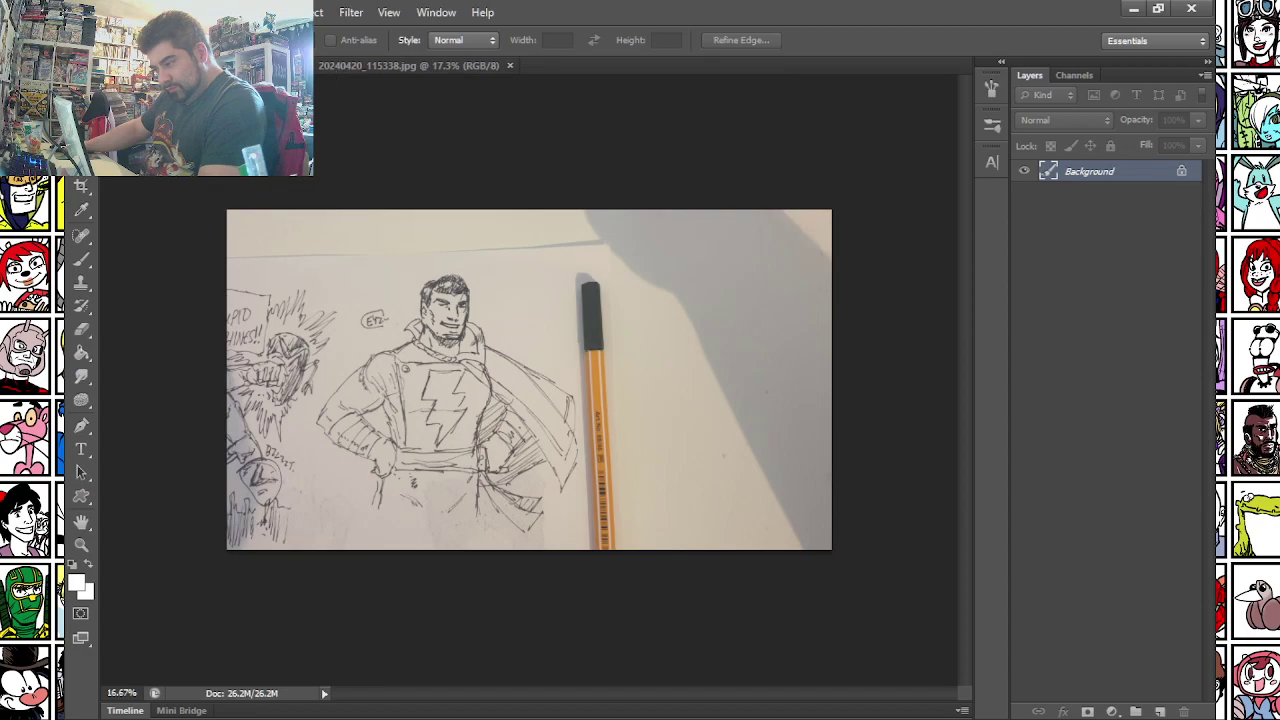
pyautogui.moveTo(305, 241)
pyautogui.mouseDown()
pyautogui.moveTo(522, 486)
pyautogui.moveTo(615, 535)
pyautogui.moveTo(626, 514)
pyautogui.moveTo(637, 527)
pyautogui.mouseUp()
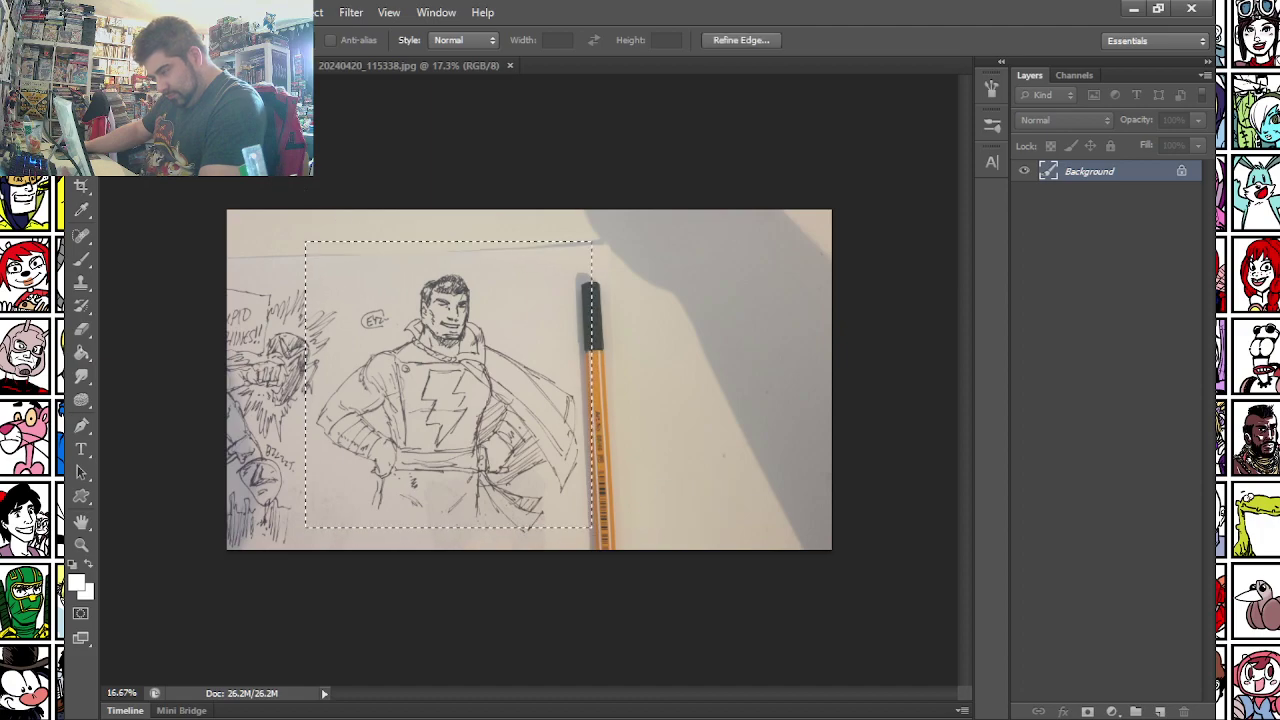
# - Select the whole hero photo and squeeze it horizontally to 96.13% width with Free Transform
pyautogui.hotkey('ctrl', 'a')
pyautogui.rightClick(273, 211)
pyautogui.click(284, 420)
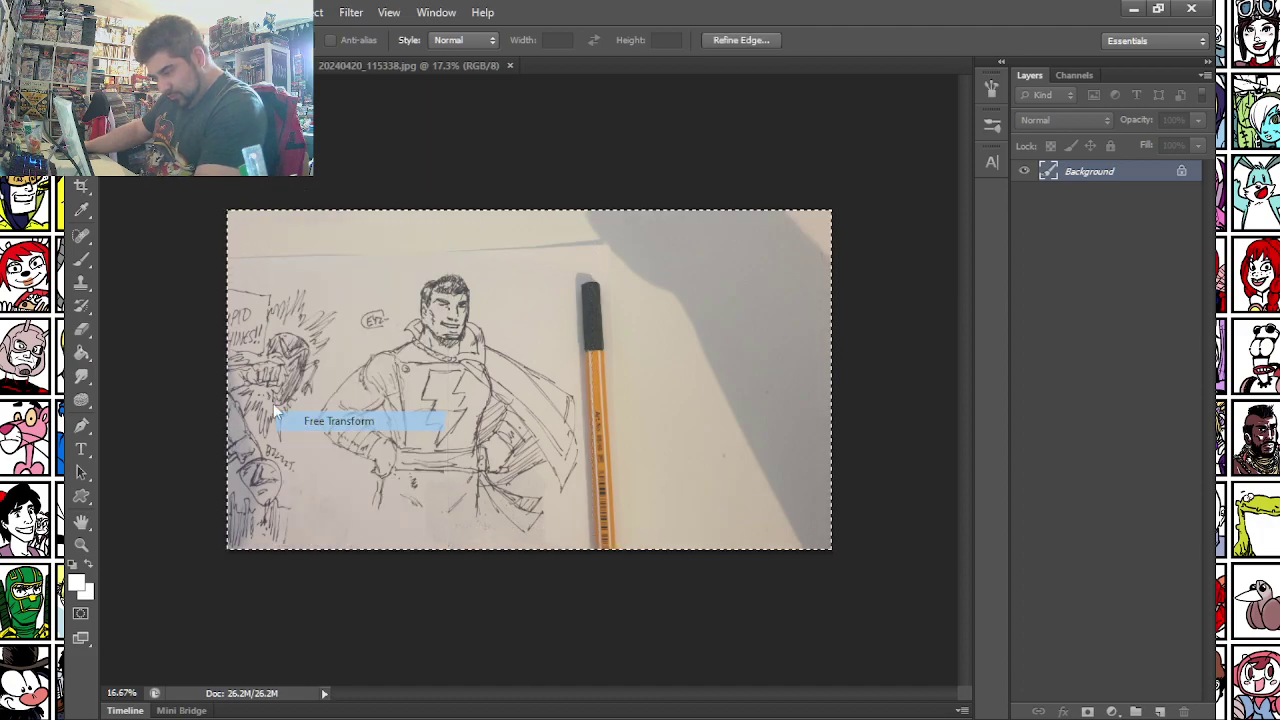
pyautogui.moveTo(227, 379); pyautogui.dragTo(250, 379)
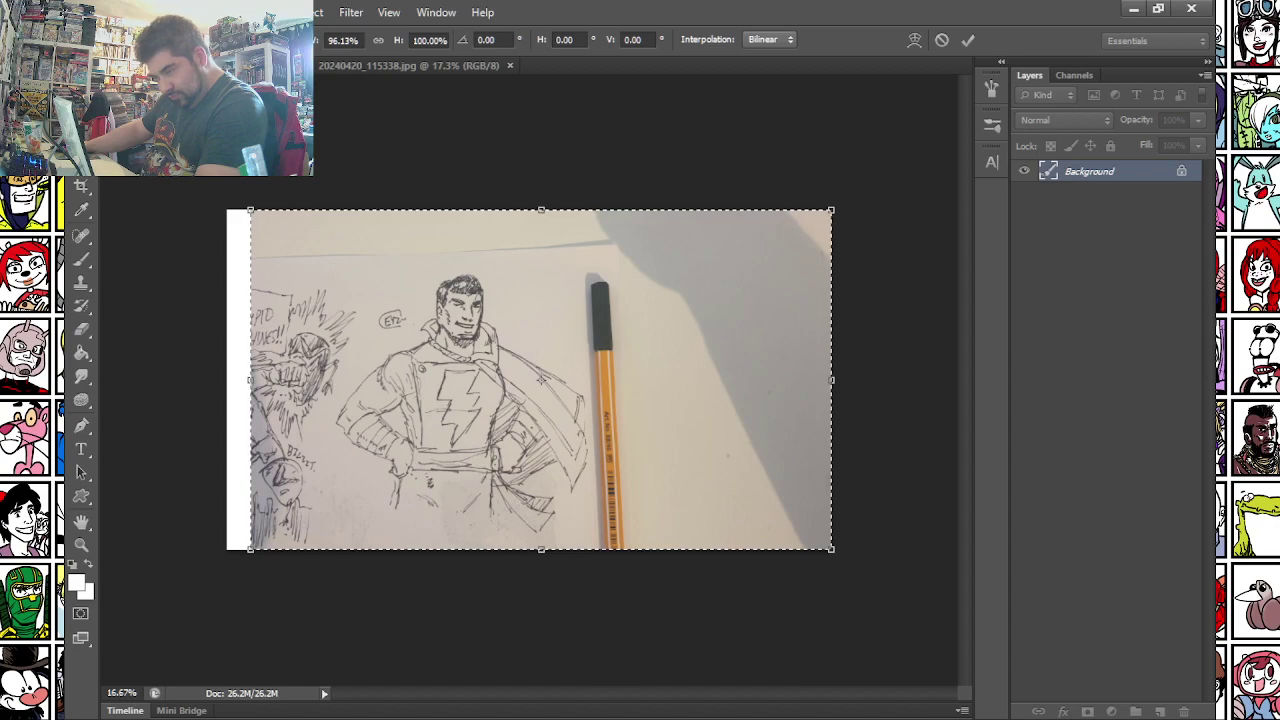
pyautogui.click(965, 40)
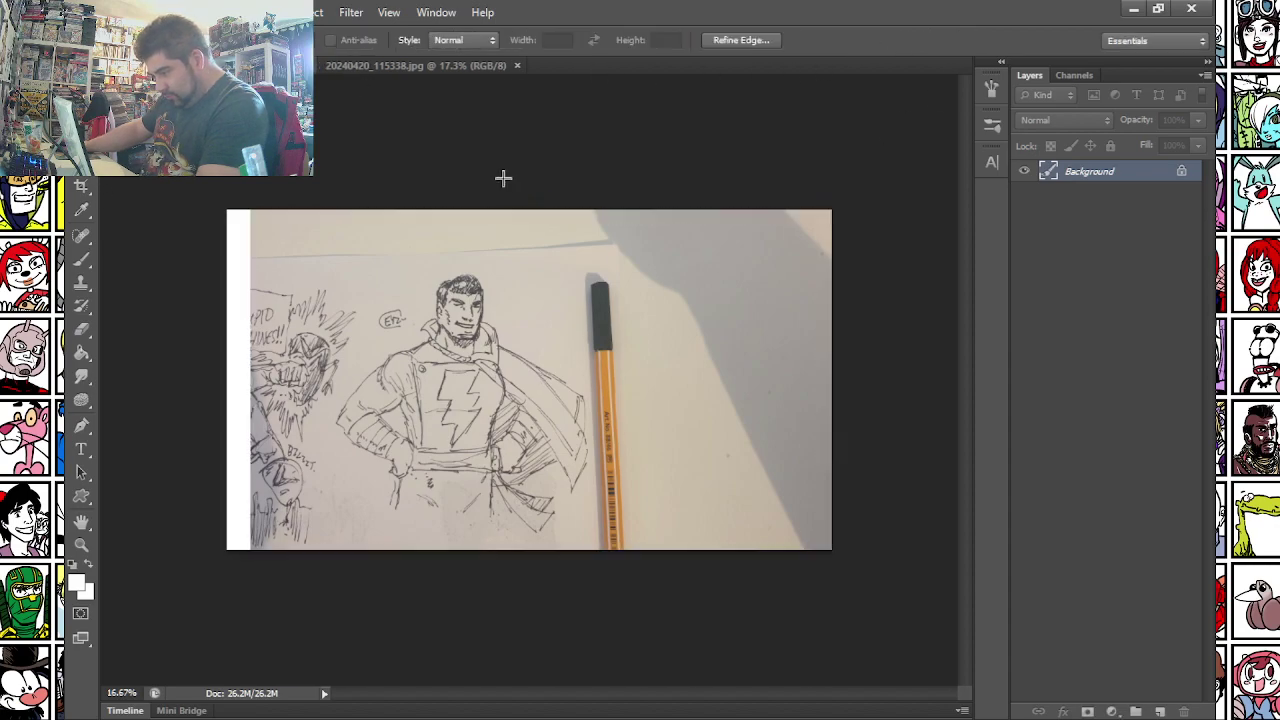
# - Crop the photo to a square around the caped hero, the signature and the pen's edge
pyautogui.moveTo(328, 261); pyautogui.dragTo(686, 539)
pyautogui.moveTo(525, 420); pyautogui.dragTo(527, 408)
pyautogui.click(182, 12)
pyautogui.click(197, 191)
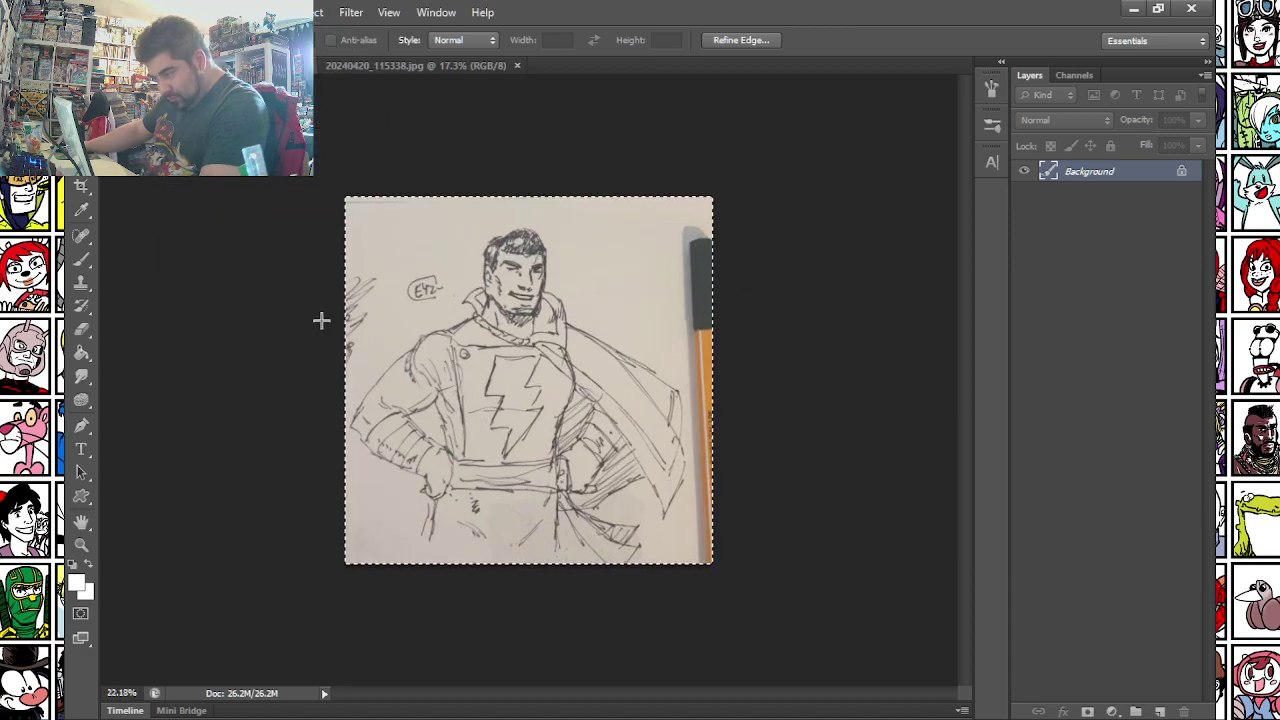
# - Apply Auto Contrast and Auto Tone to the cropped caped hero sketch
pyautogui.scroll(3, 321, 320)
pyautogui.click(182, 12)
pyautogui.click(230, 99)
pyautogui.click(182, 12)
pyautogui.click(230, 82)
# - In Levels, take the white point from the grey paper by the hero's legs, set the input levels to 50 and 248, and apply
pyautogui.click(182, 12)
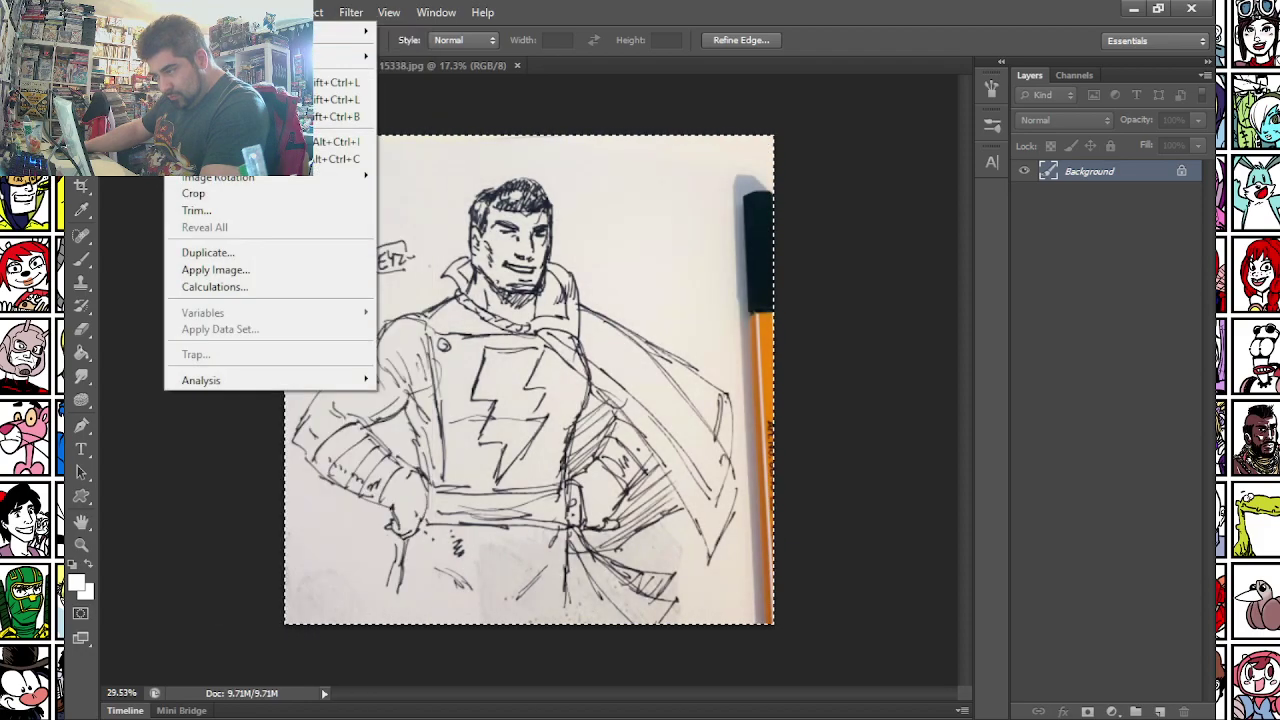
pyautogui.moveTo(340, 56)
pyautogui.click(430, 73)
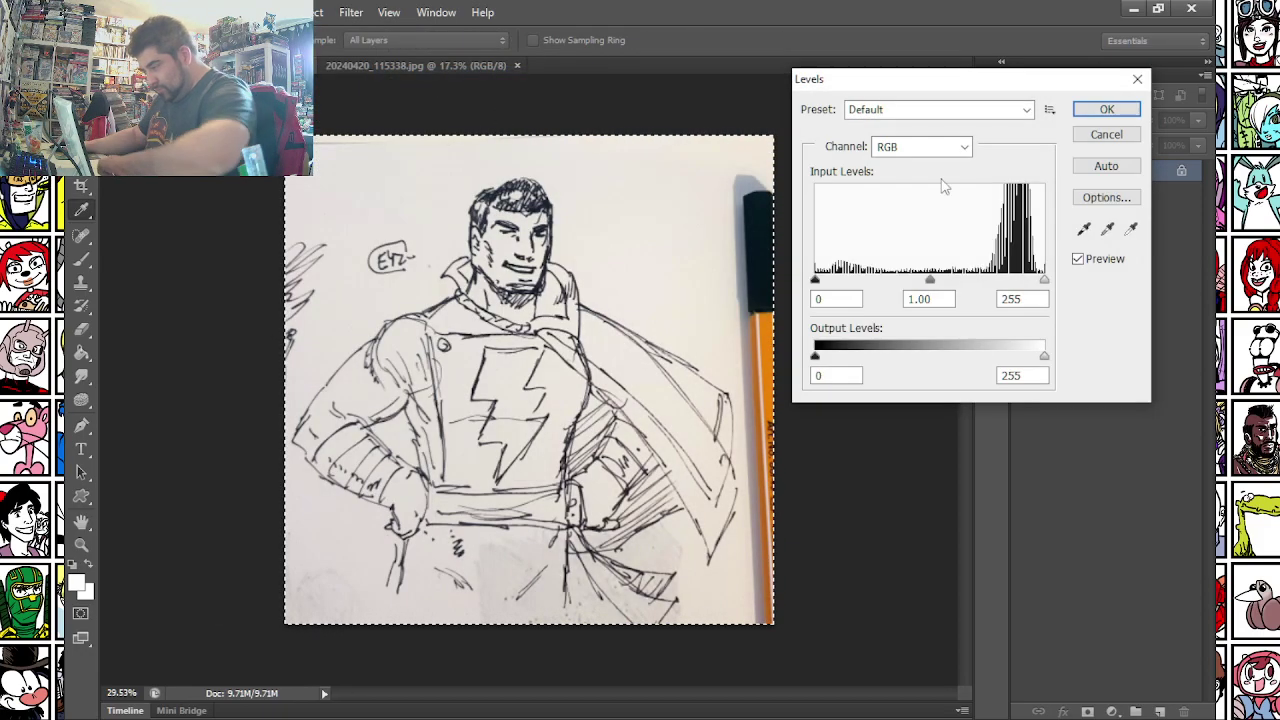
pyautogui.click(1129, 229)
pyautogui.click(406, 564)
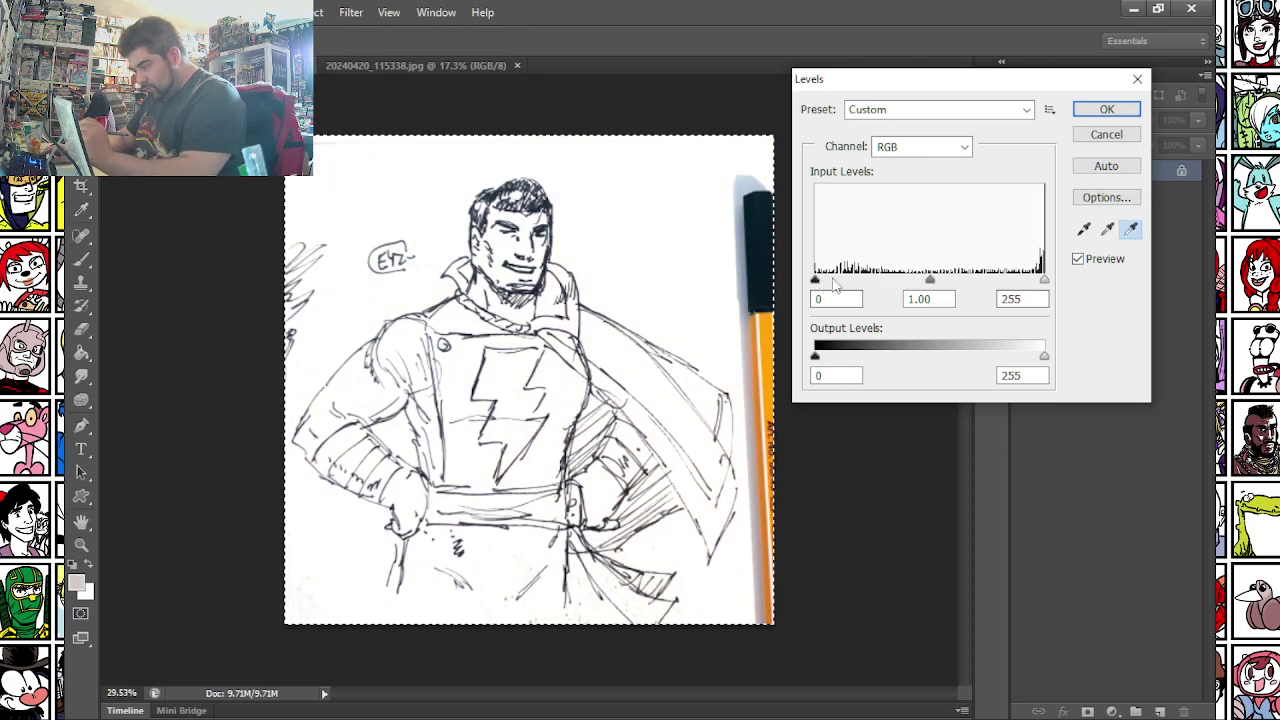
pyautogui.click(1040, 284)
pyautogui.moveTo(818, 283); pyautogui.dragTo(860, 283)
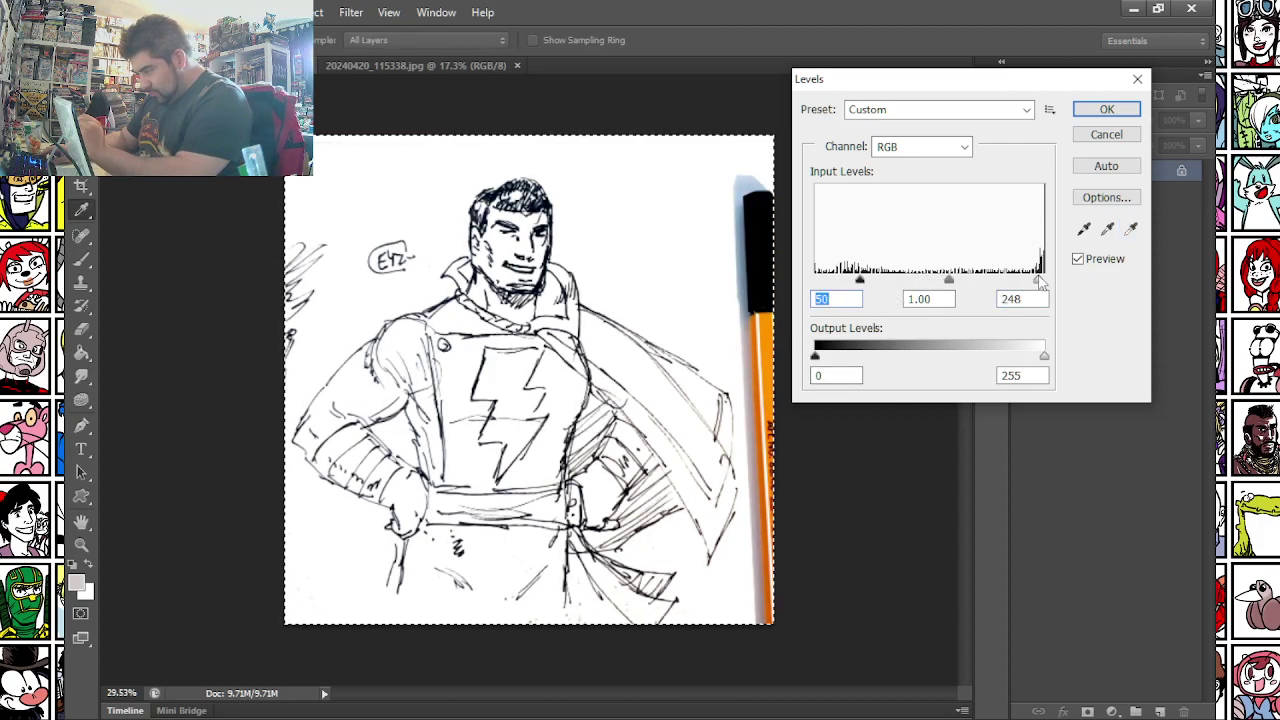
pyautogui.press('Return')
# - Lasso the stray hatching from the neighbouring drawing above the hero's bent arm, fill it with white, and deselect
pyautogui.press('l')
pyautogui.moveTo(225, 206)
pyautogui.mouseDown()
pyautogui.moveTo(343, 268)
pyautogui.moveTo(318, 358)
pyautogui.mouseUp()
pyautogui.hotkey('shift', 'BackSpace')
pyautogui.press('Return')
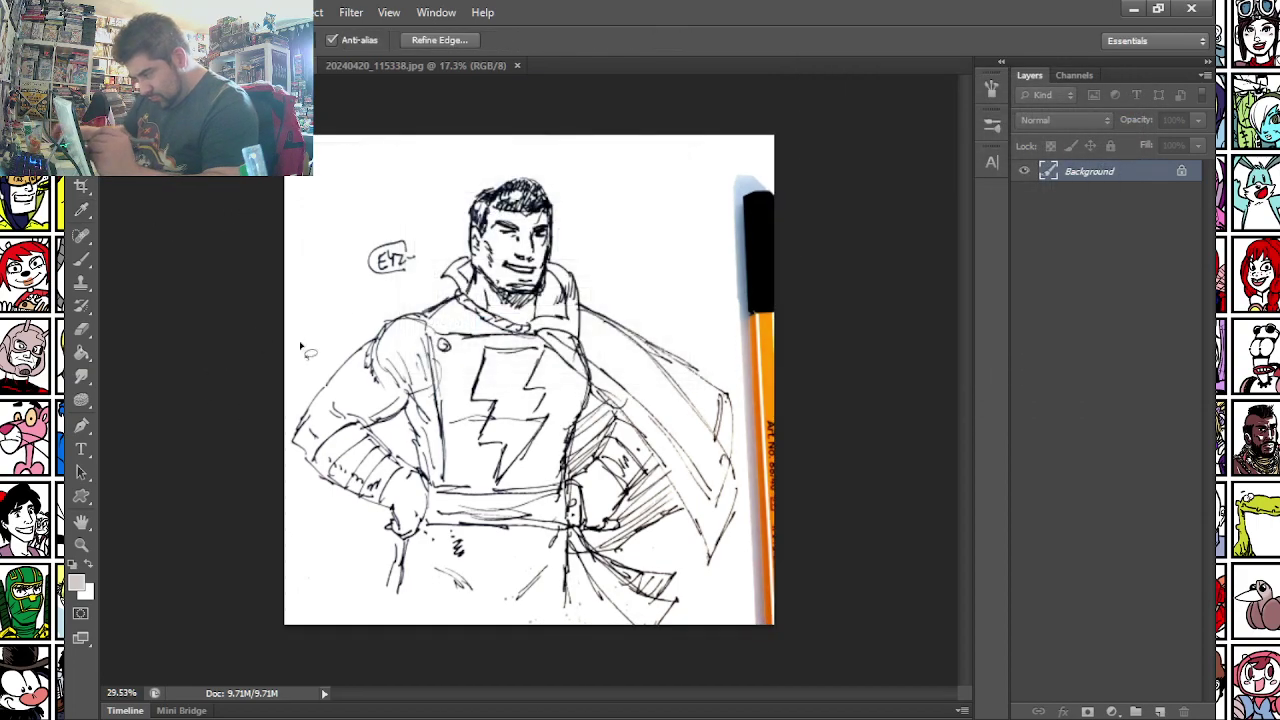
pyautogui.hotkey('ctrl', 'd')
# - Lasso the hero's mouth and scale it down to about 84% with Free Transform
pyautogui.scroll(2, 565, 243)
pyautogui.scroll(2, 565, 243)
pyautogui.press('b')
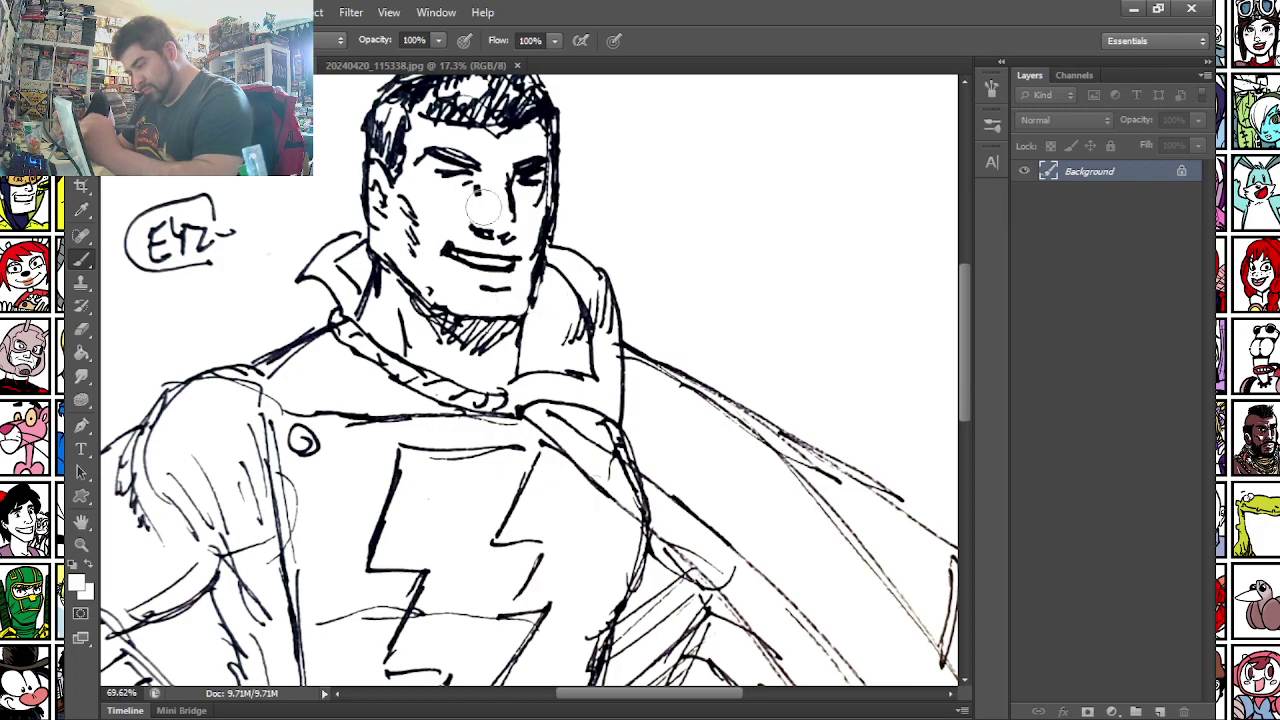
pyautogui.scroll(2, 280, 229)
pyautogui.press('l')
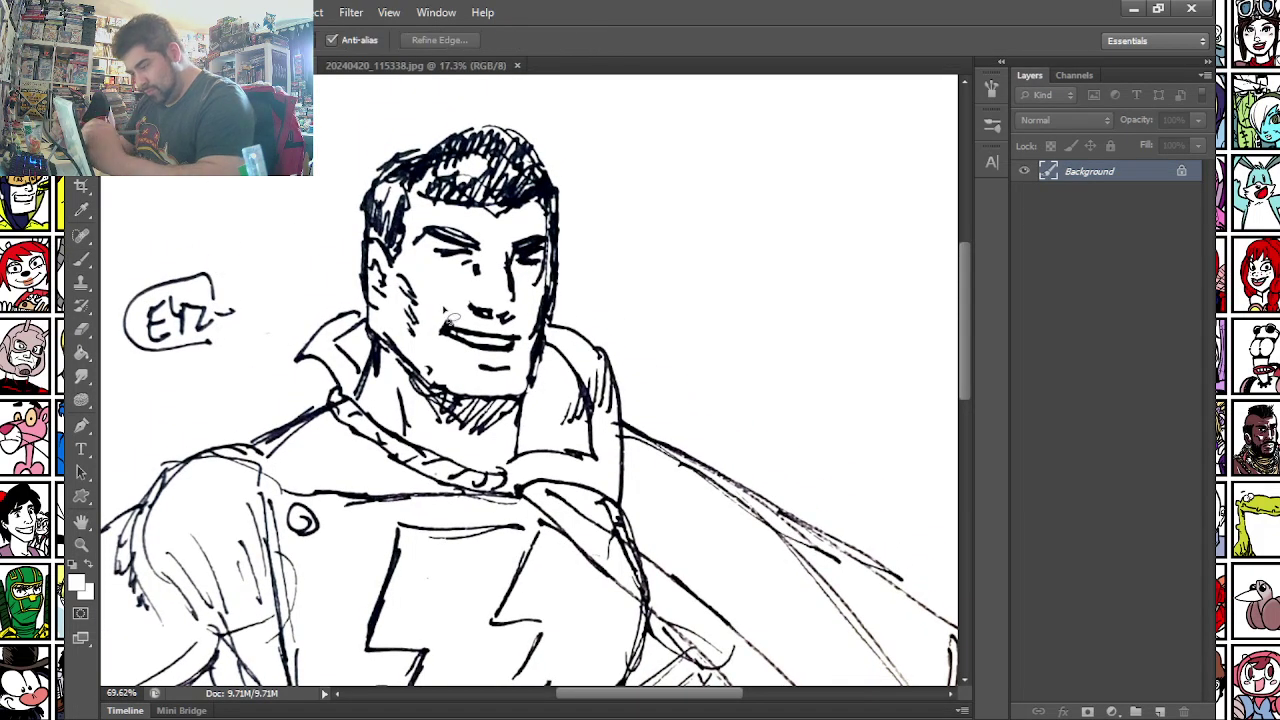
pyautogui.moveTo(452, 325); pyautogui.dragTo(440, 330)
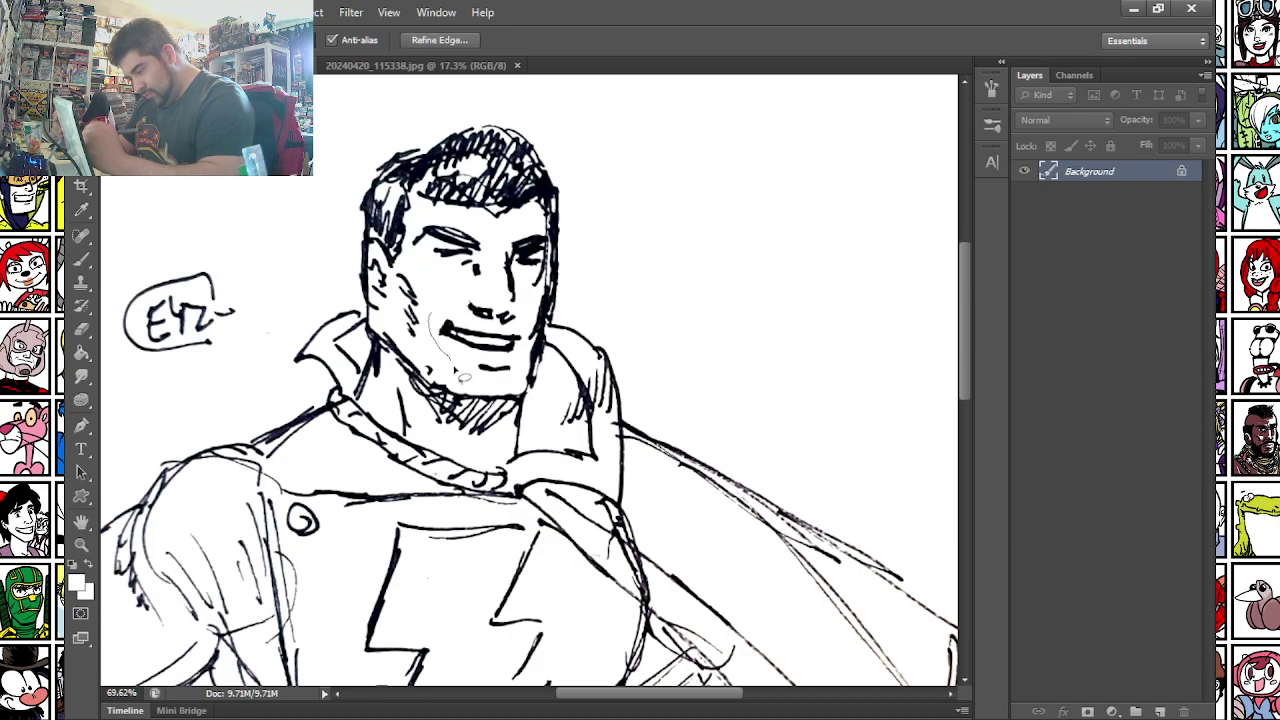
pyautogui.rightClick(466, 324)
pyautogui.click(530, 533)
pyautogui.moveTo(428, 313); pyautogui.dragTo(438, 323)
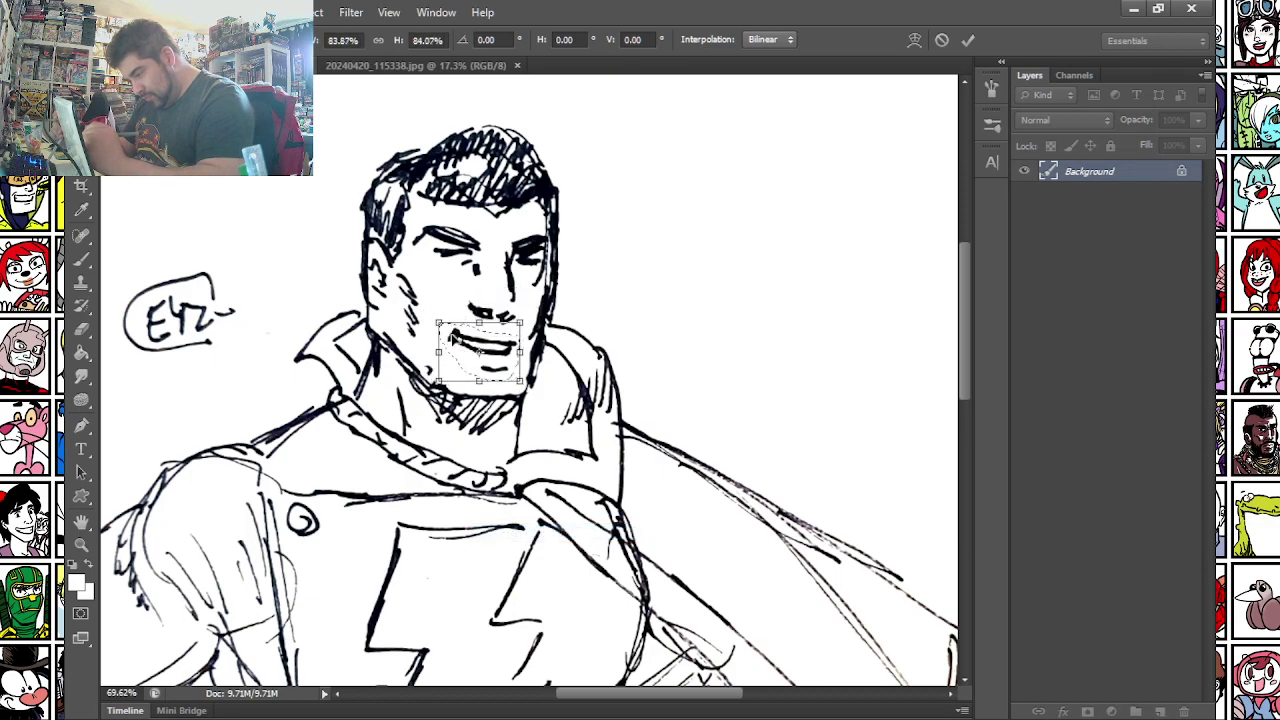
pyautogui.press('Return')
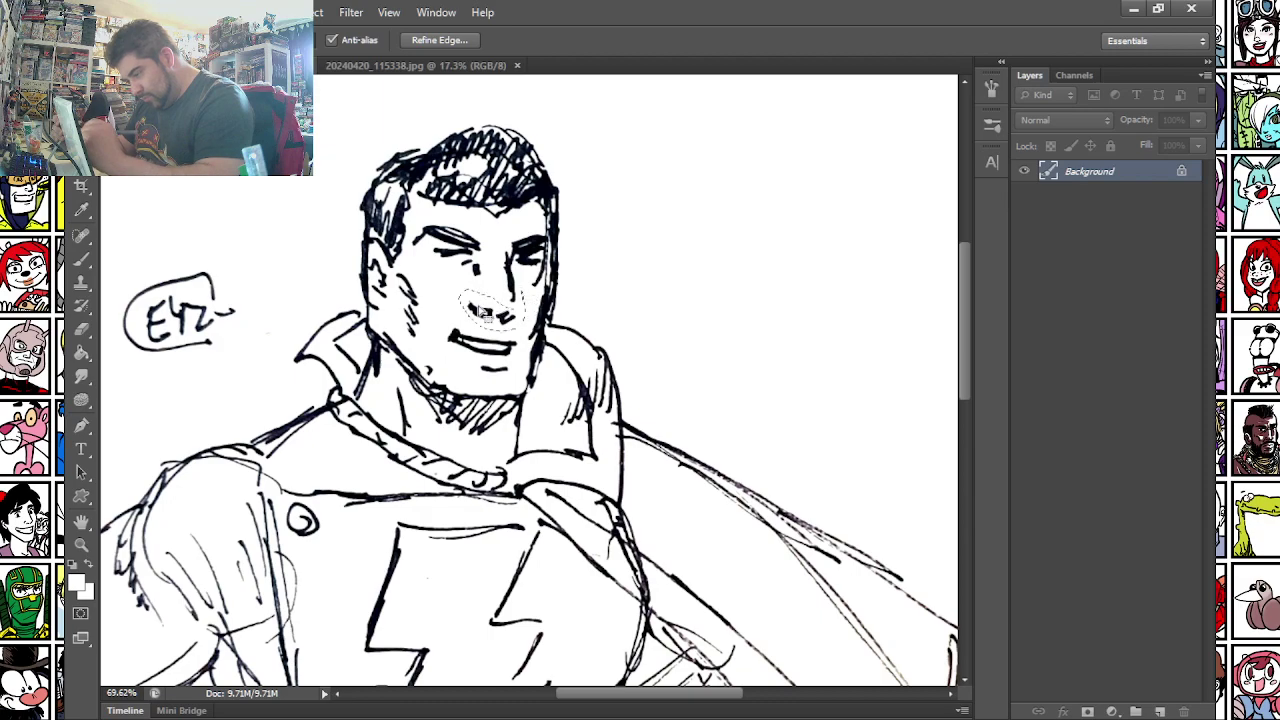
# - Shrink the lassoed nose of the hero slightly with Free Transform and remove the selection
pyautogui.rightClick(483, 313)
pyautogui.click(514, 519)
pyautogui.moveTo(458, 287); pyautogui.dragTo(466, 290)
pyautogui.press('Return')
pyautogui.hotkey('ctrl', 'd')
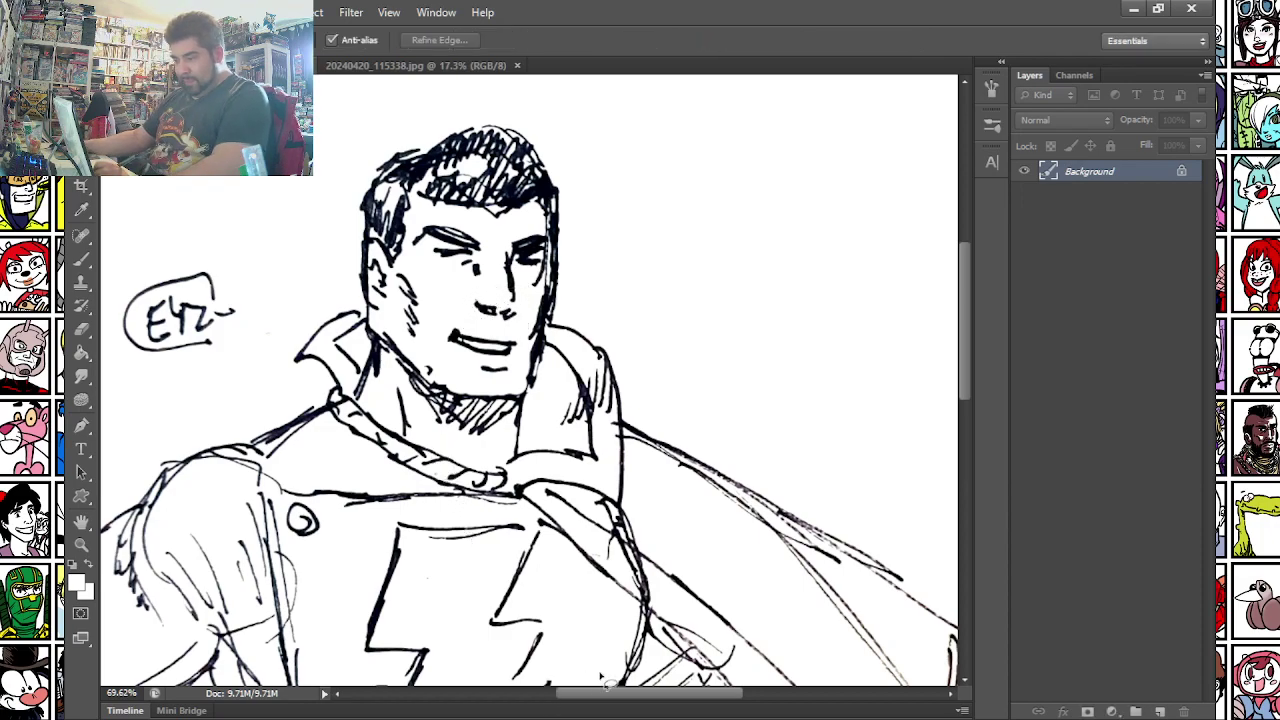
pyautogui.scroll(-4, 605, 679)
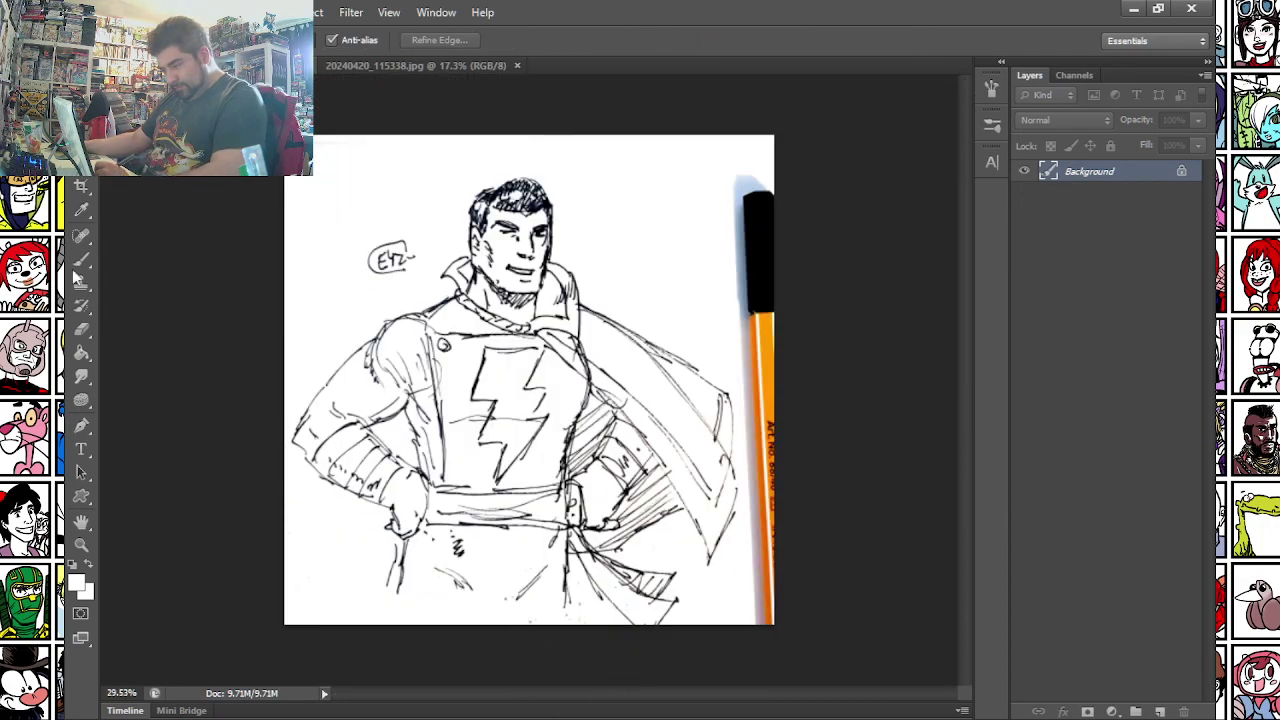
pyautogui.scroll(5, 428, 230)
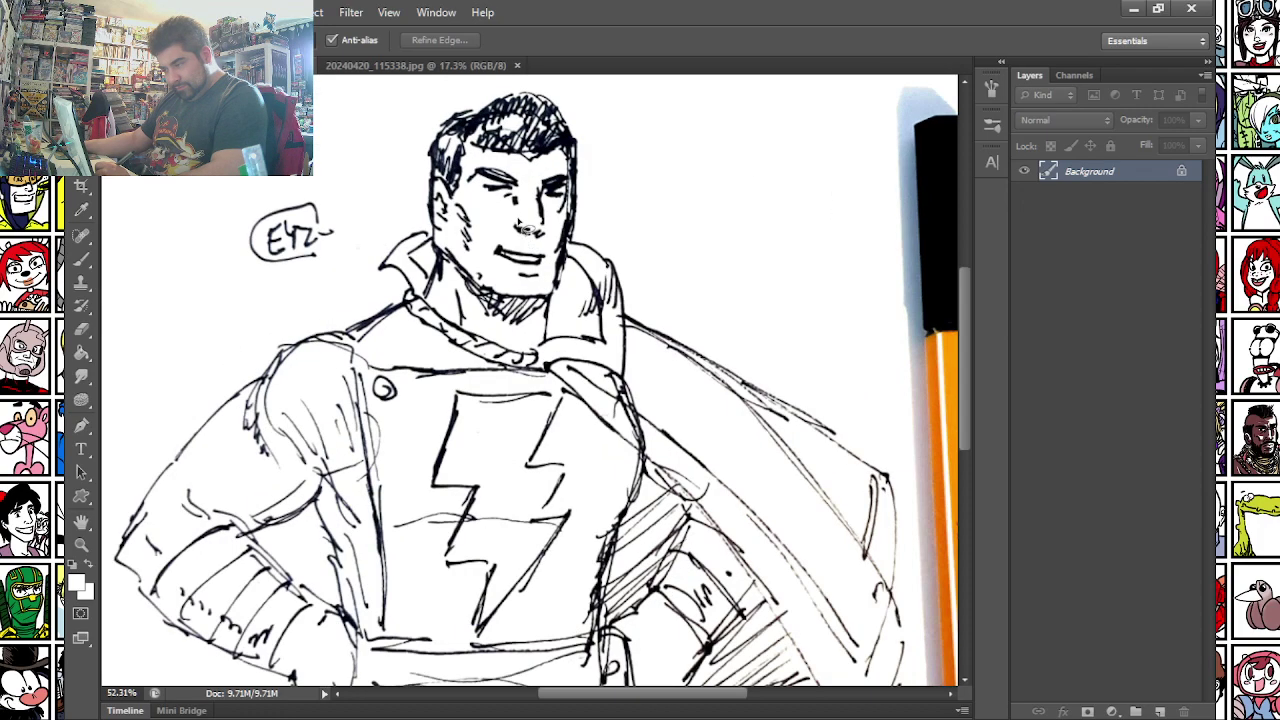
# - Lasso the small crease mark beside the hero's nose bridge, scale it to about 79% with Free Transform, and deselect
pyautogui.click(82, 260)
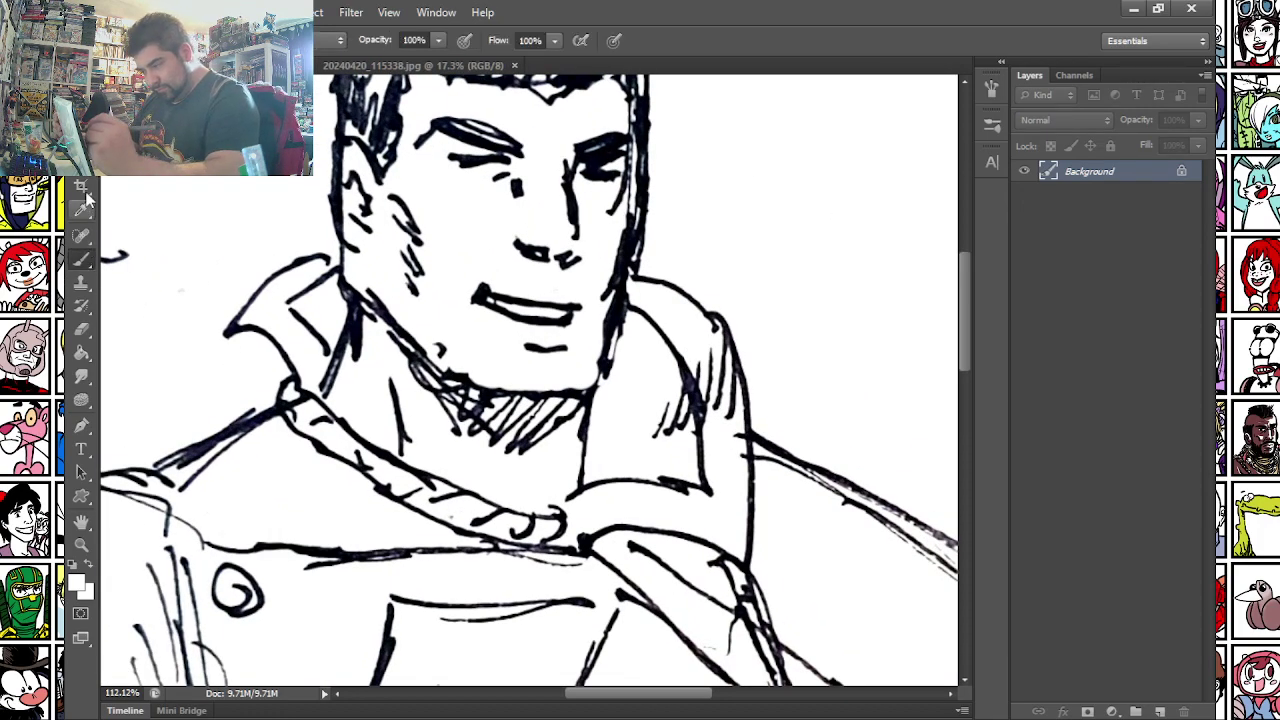
pyautogui.press('l')
pyautogui.moveTo(487, 187); pyautogui.dragTo(492, 176)
pyautogui.rightClick(497, 203)
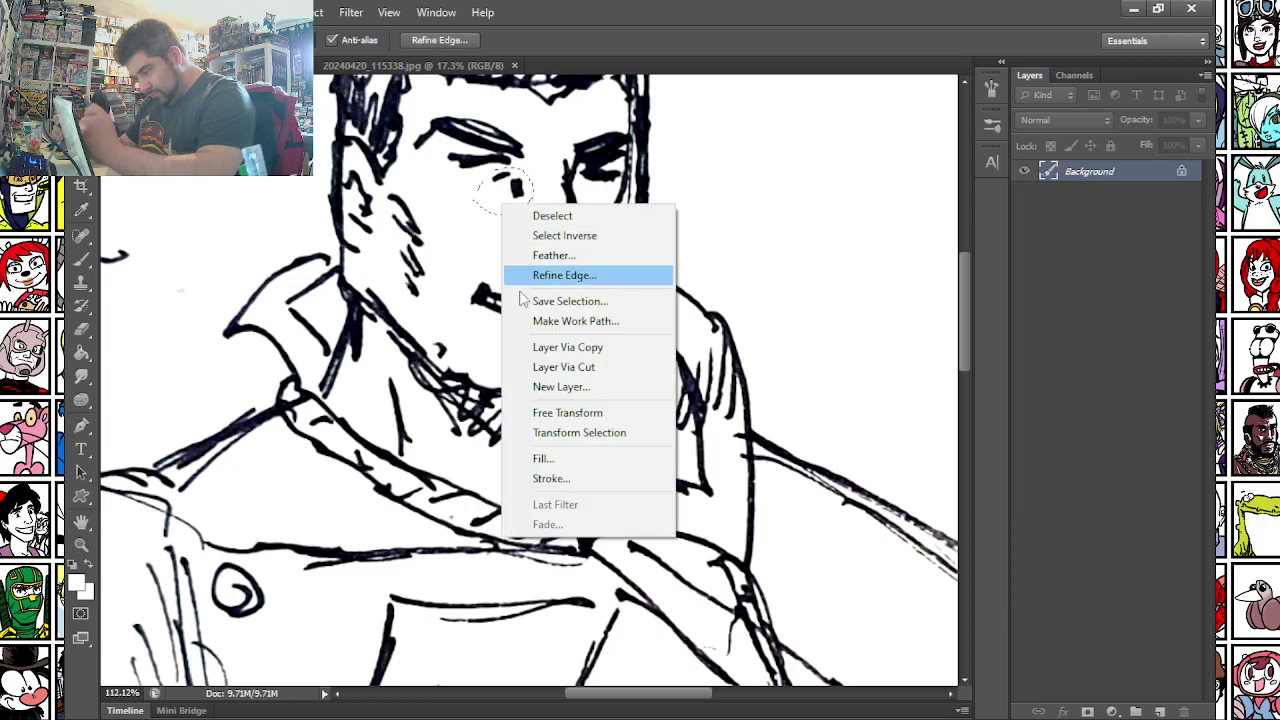
pyautogui.click(545, 412)
pyautogui.moveTo(476, 217); pyautogui.dragTo(484, 205)
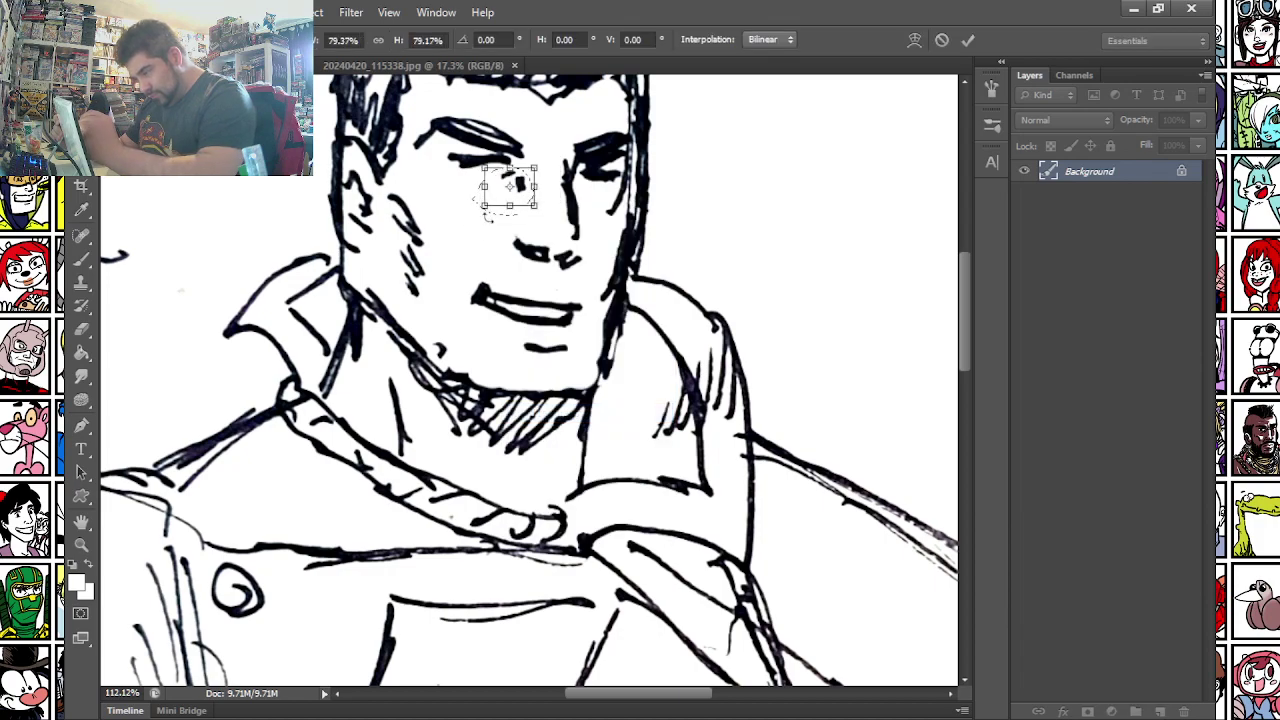
pyautogui.press('Return')
pyautogui.hotkey('ctrl', 'd')
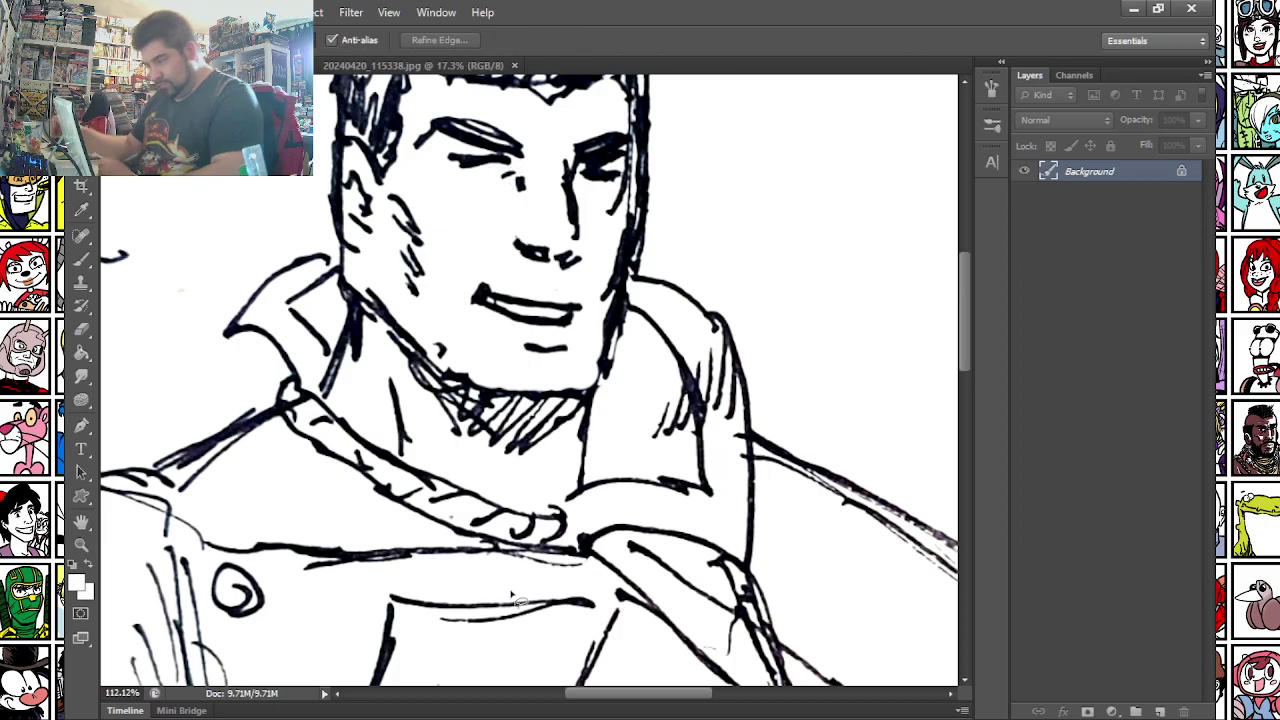
# - Paint a small black spot beneath the hero's left-hand eyelid using the Brush tool with a smaller tip
pyautogui.scroll(-4, 511, 595)
pyautogui.hscroll(2, 540, 600)
pyautogui.scroll(-13, 558, 432)
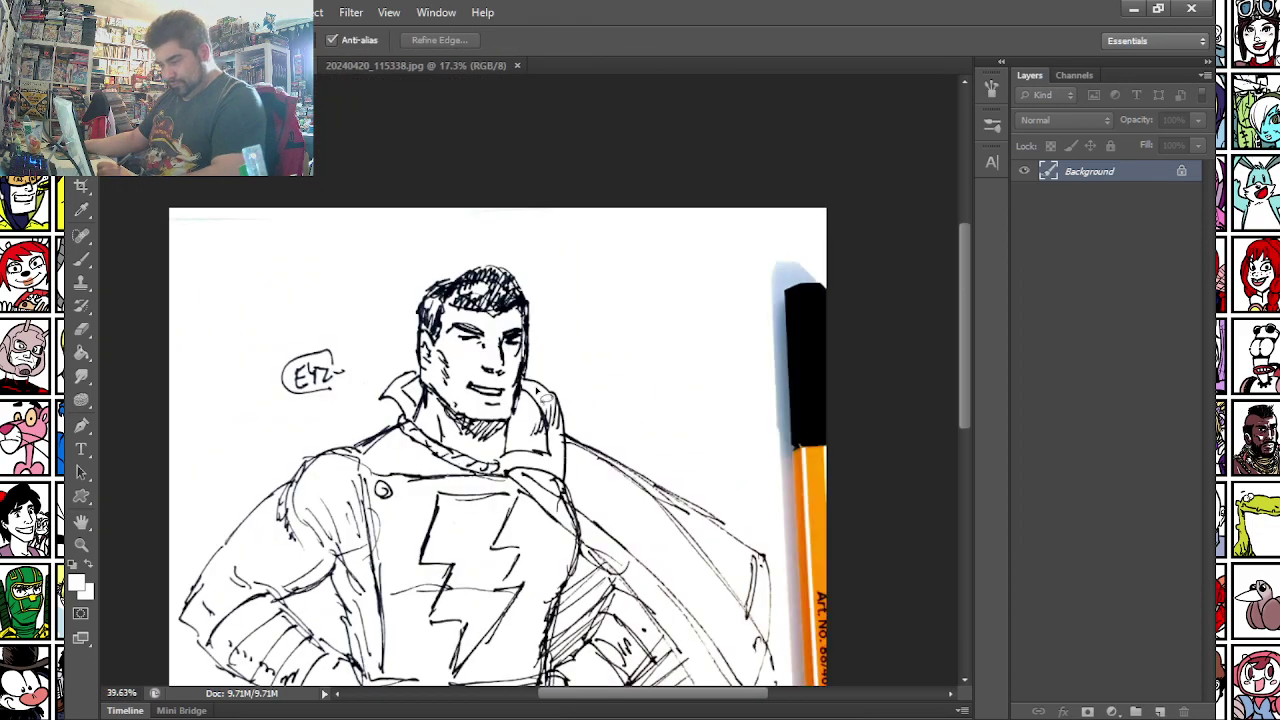
pyautogui.scroll(8, 504, 246)
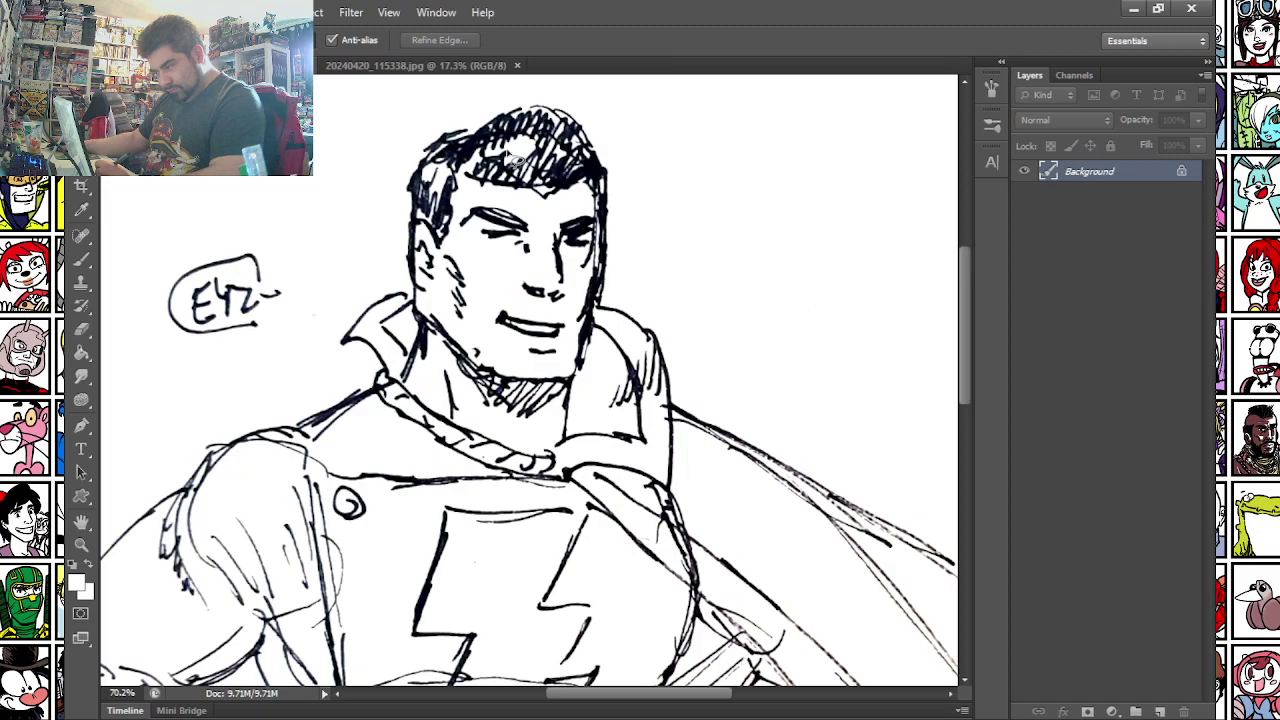
pyautogui.click(82, 259)
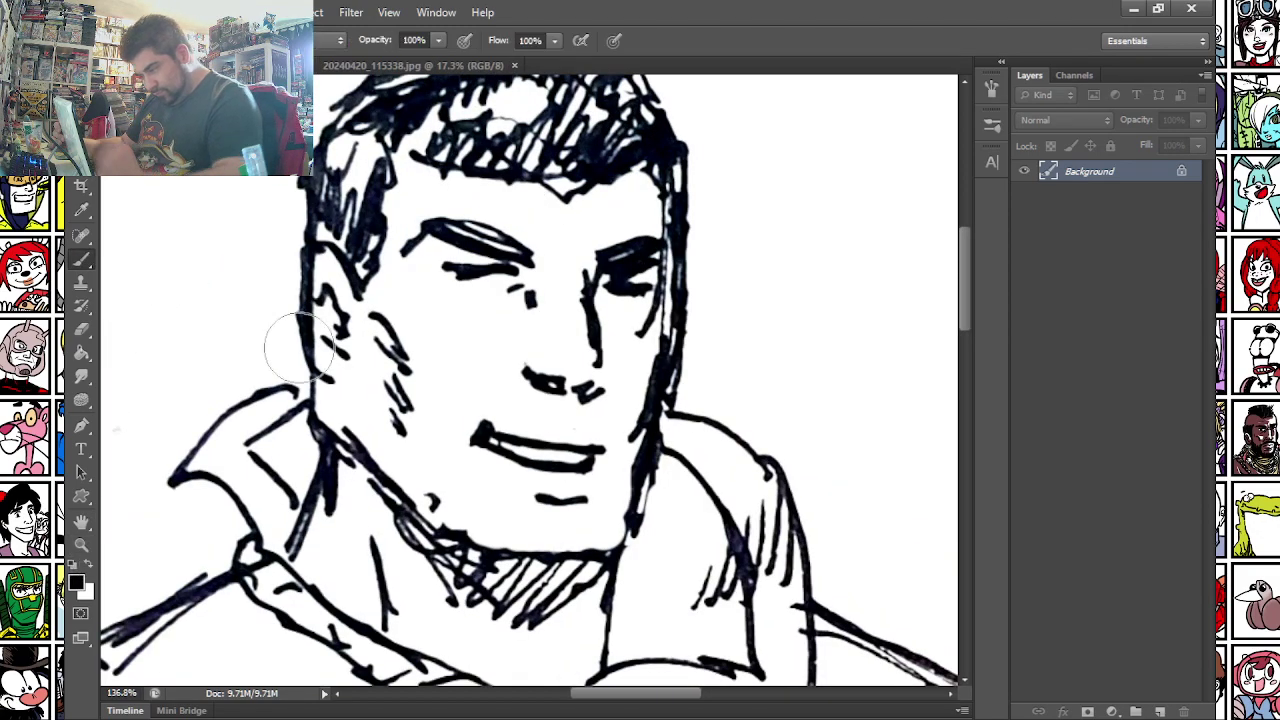
pyautogui.rightClick(525, 275)
pyautogui.doubleClick(578, 422)
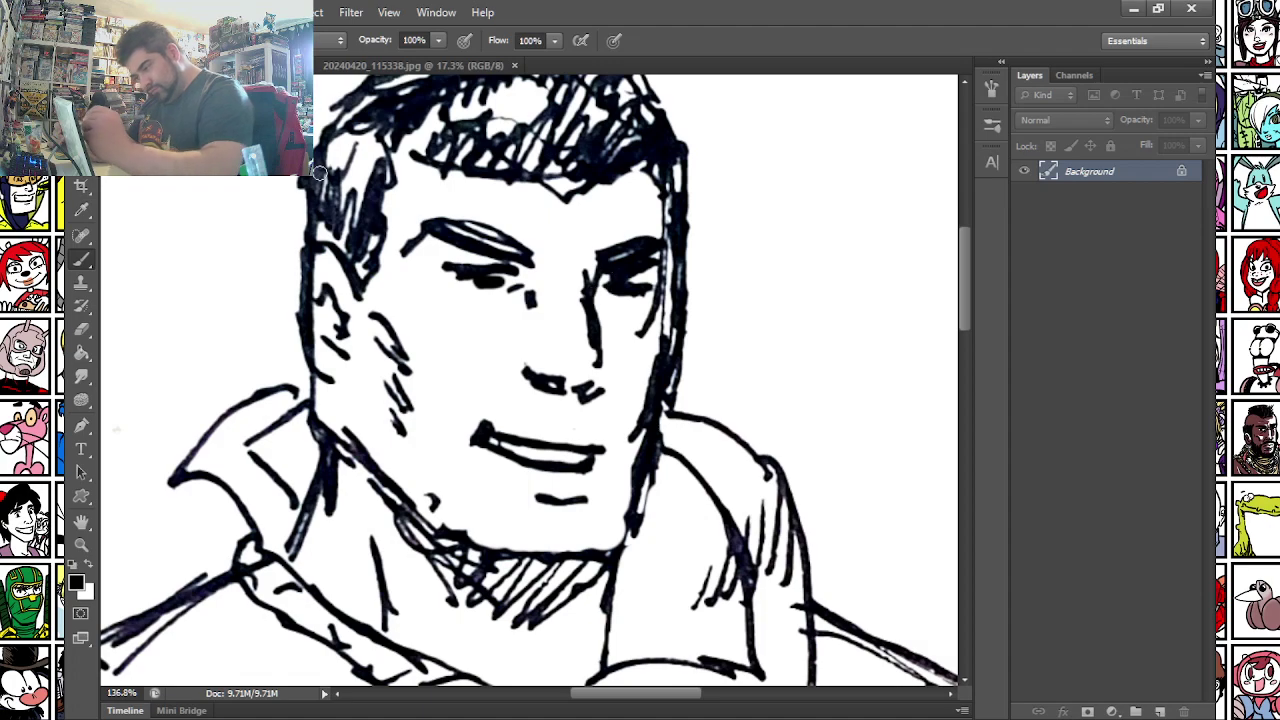
pyautogui.scroll(-6, 304, 184)
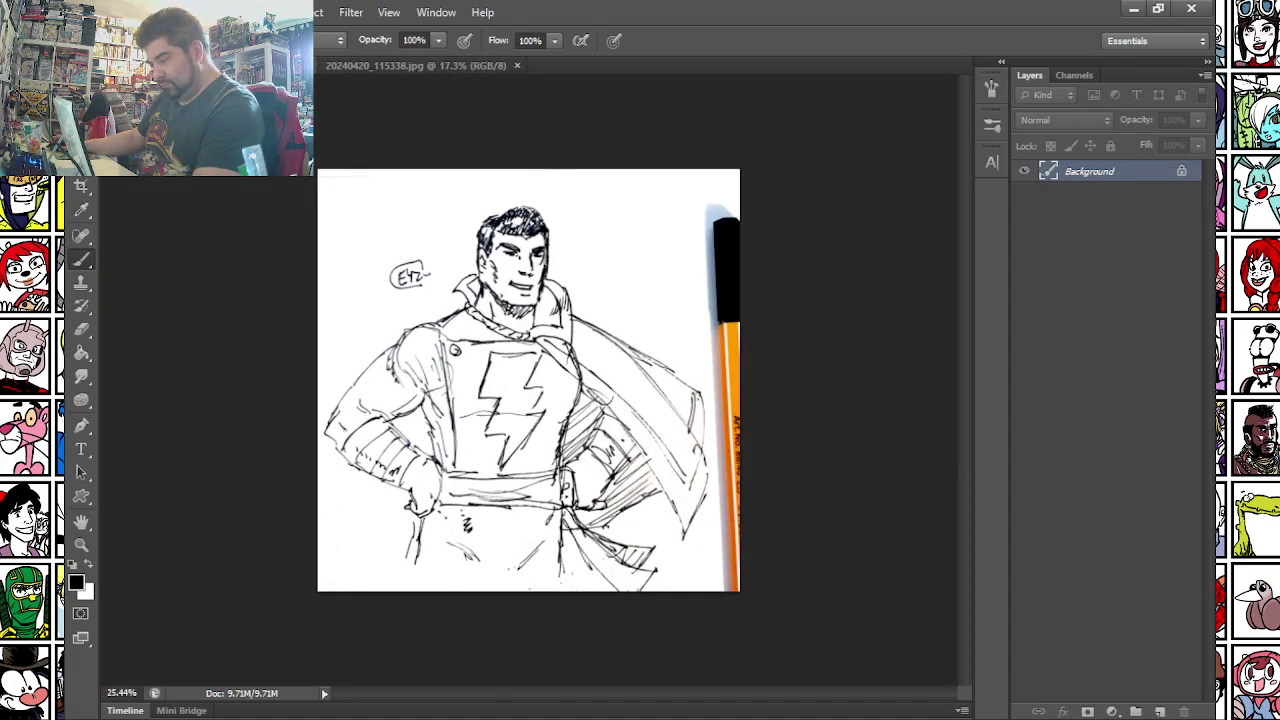
pyautogui.click(114, 12)
pyautogui.click(454, 6)
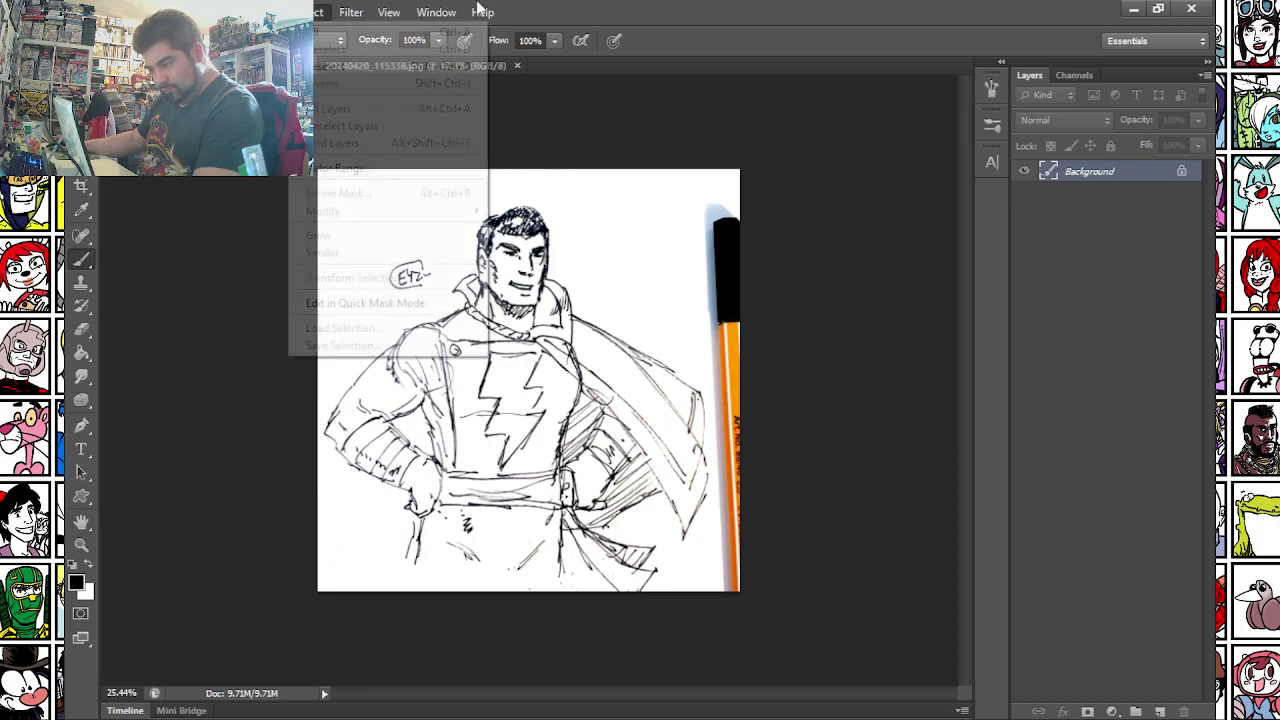
# - Brush a black curve for the right-hand nostril of the hero's nose and trim it with white
pyautogui.scroll(5, 535, 324)
pyautogui.scroll(3, 535, 270)
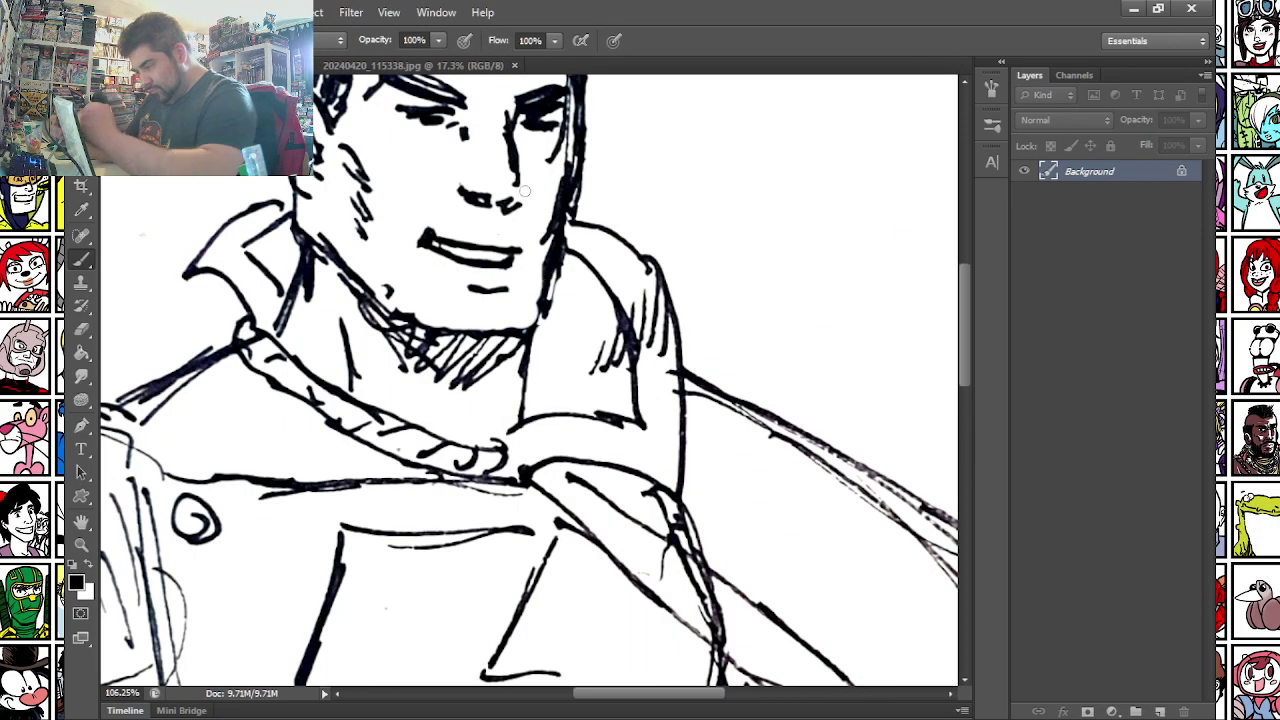
pyautogui.press('x')
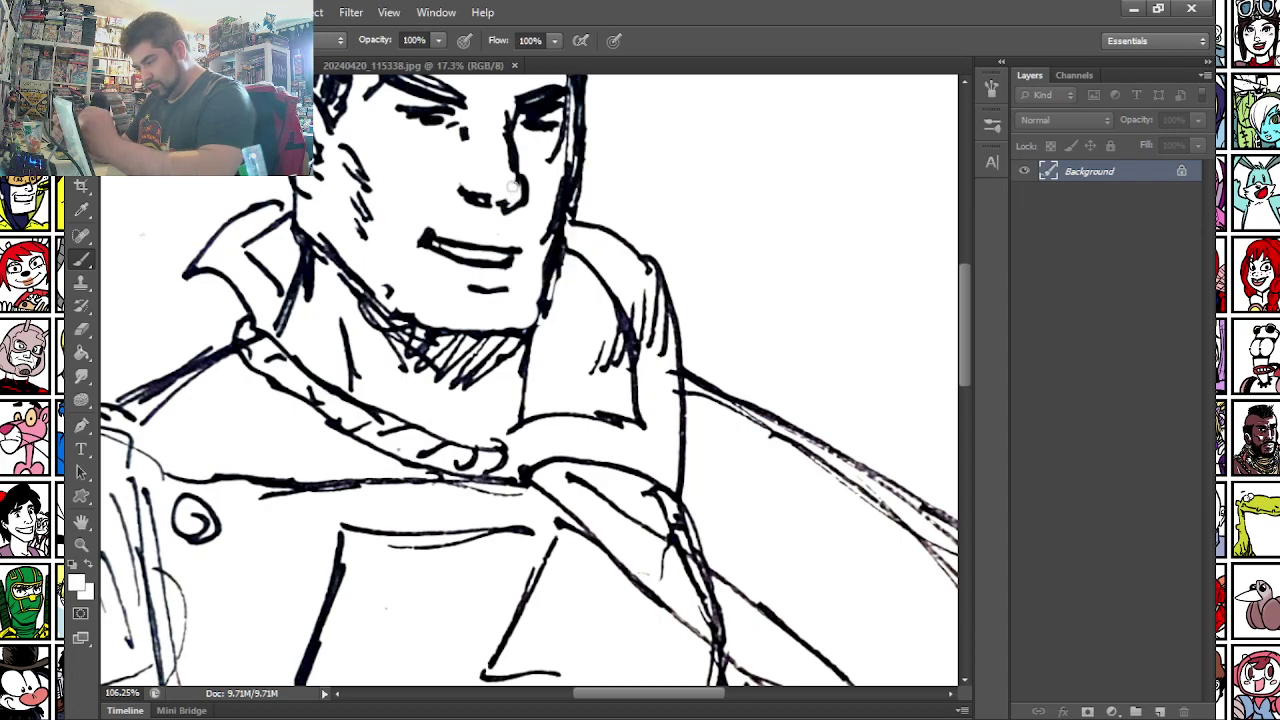
pyautogui.scroll(-3, 509, 174)
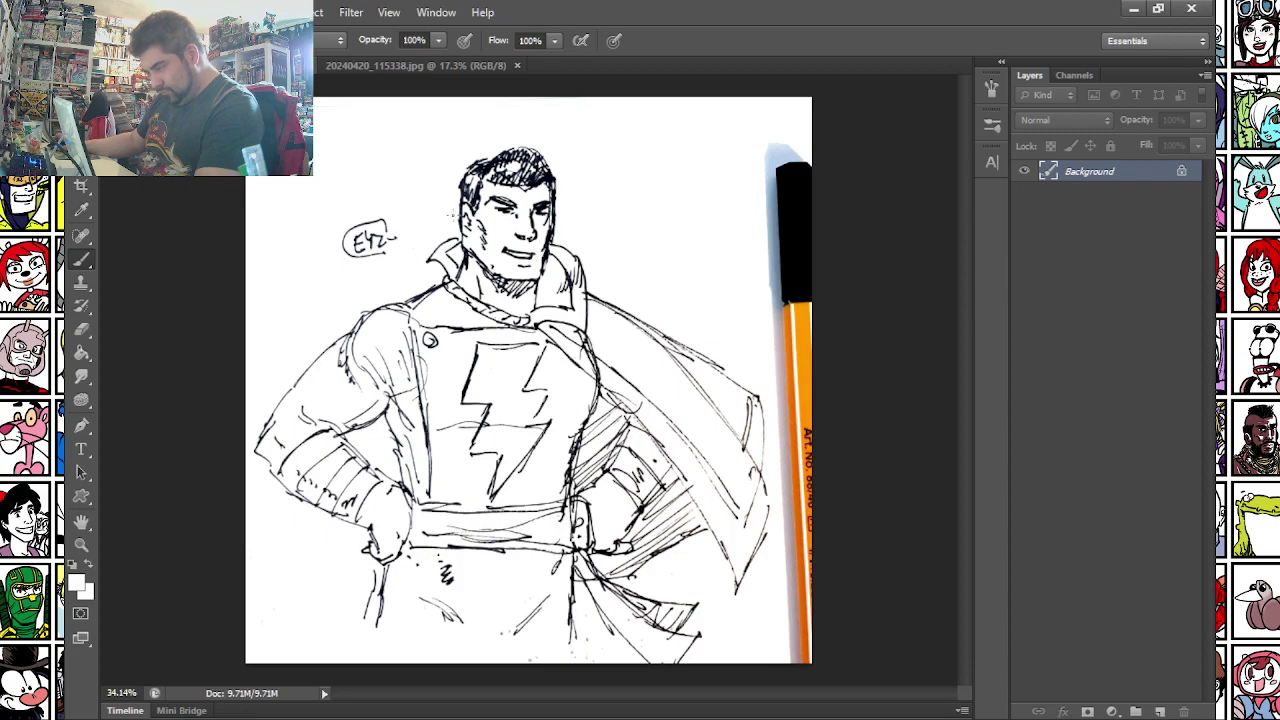
pyautogui.scroll(-2, 411, 209)
pyautogui.scroll(2, 310, 200)
# - Save the hero sketch as a PNG named DSC 2024-04-18 CAPTAIN MARVEL with smallest/slow compression and no interlacing
pyautogui.click(112, 12)
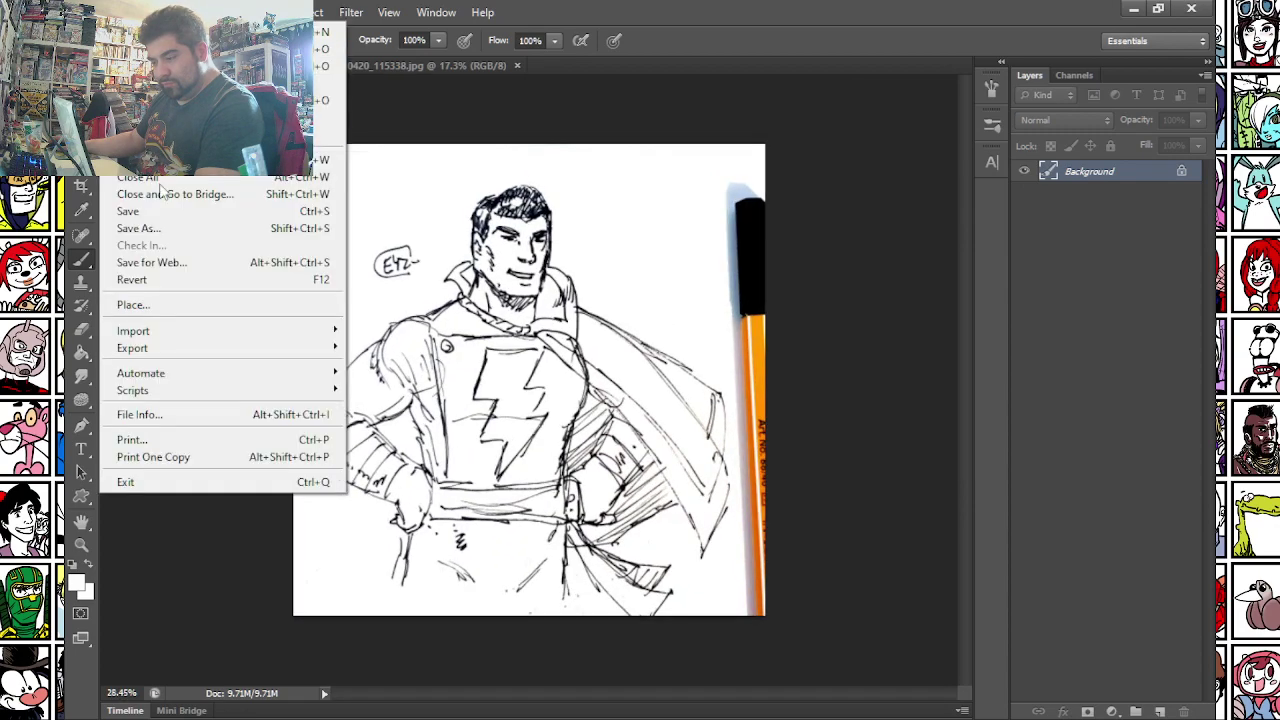
pyautogui.click(155, 240)
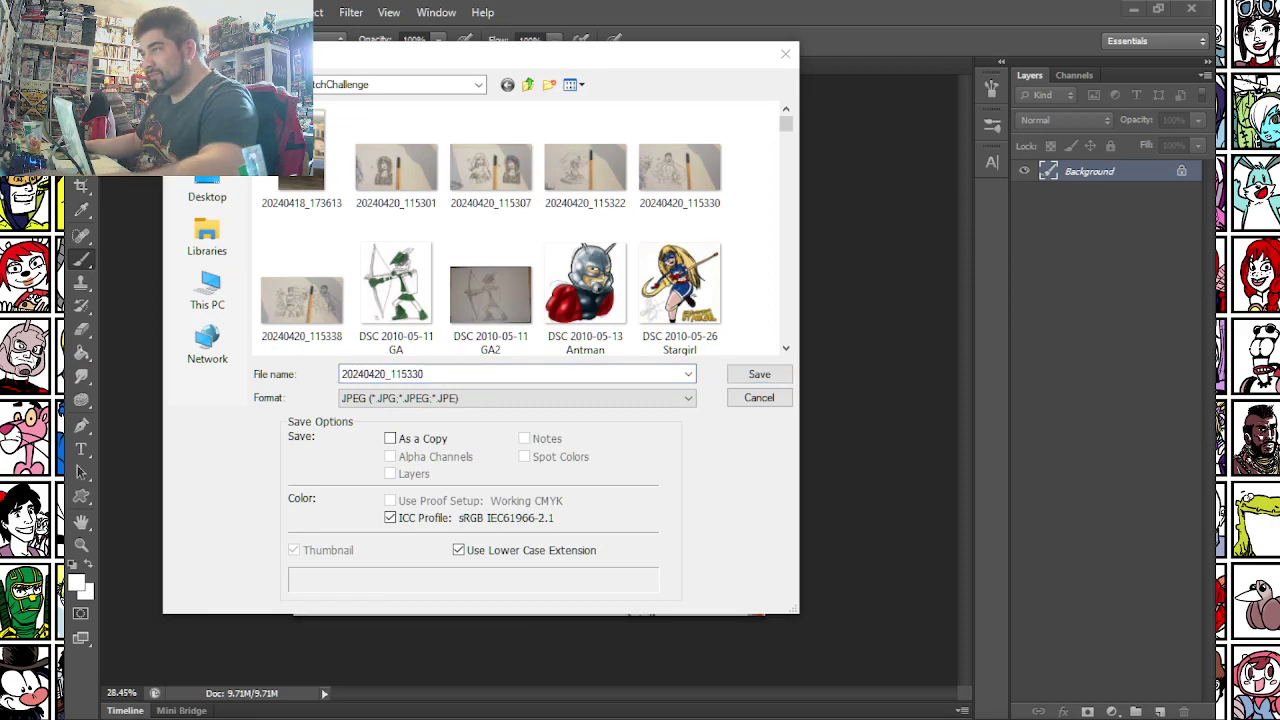
pyautogui.click(440, 399)
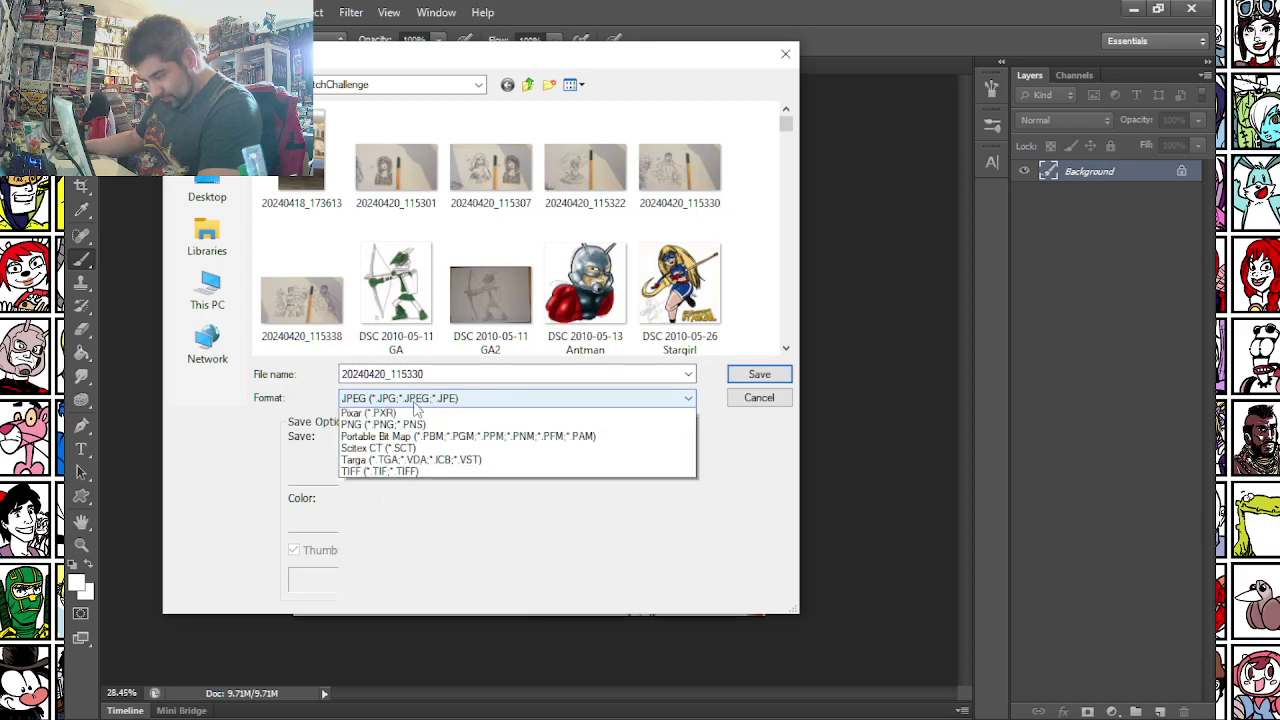
pyautogui.click(420, 600)
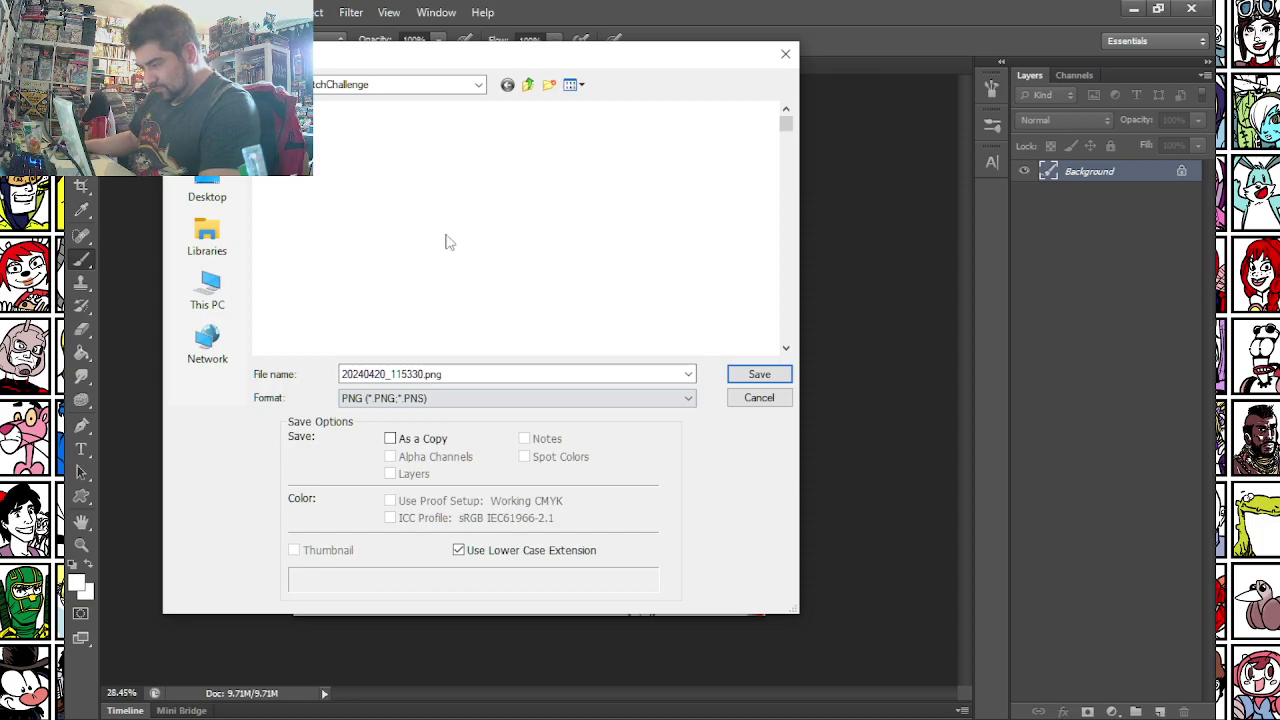
pyautogui.click(480, 220)
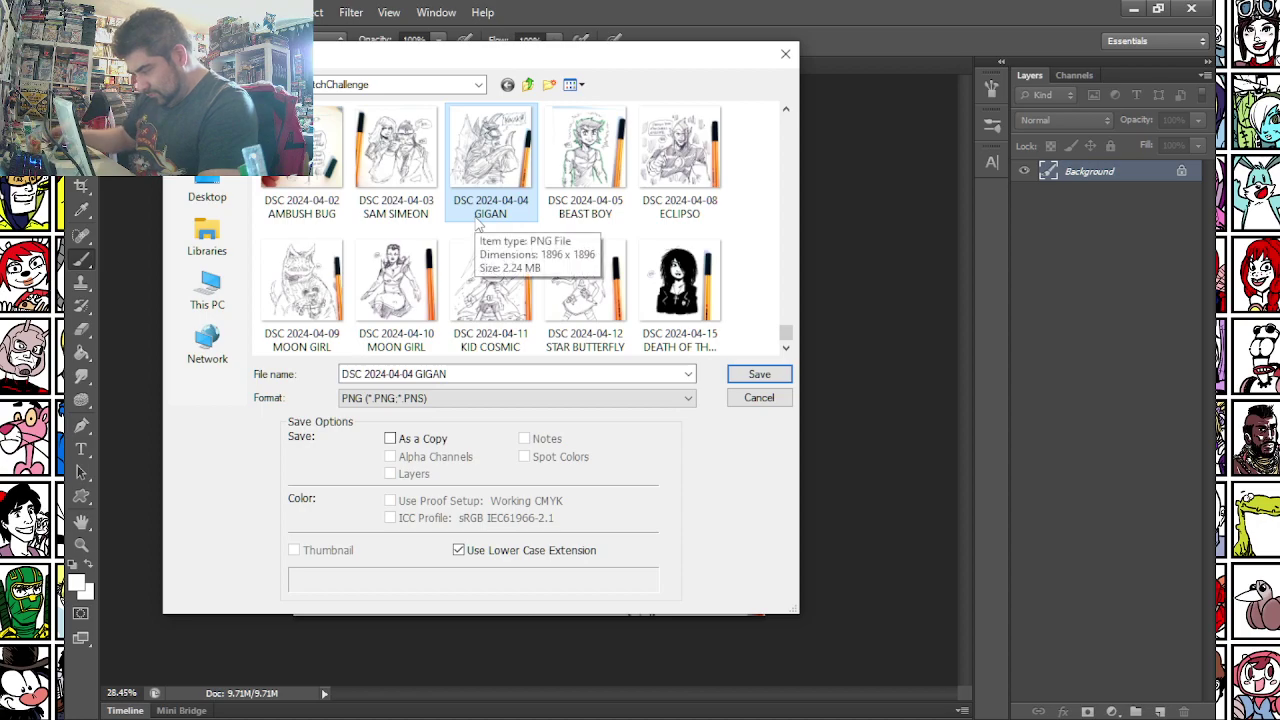
pyautogui.scroll(-1, 480, 230)
pyautogui.click(396, 300)
pyautogui.click(400, 373)
pyautogui.moveTo(405, 374); pyautogui.dragTo(470, 375)
pyautogui.write('9 CAPTAIN MARVEL')
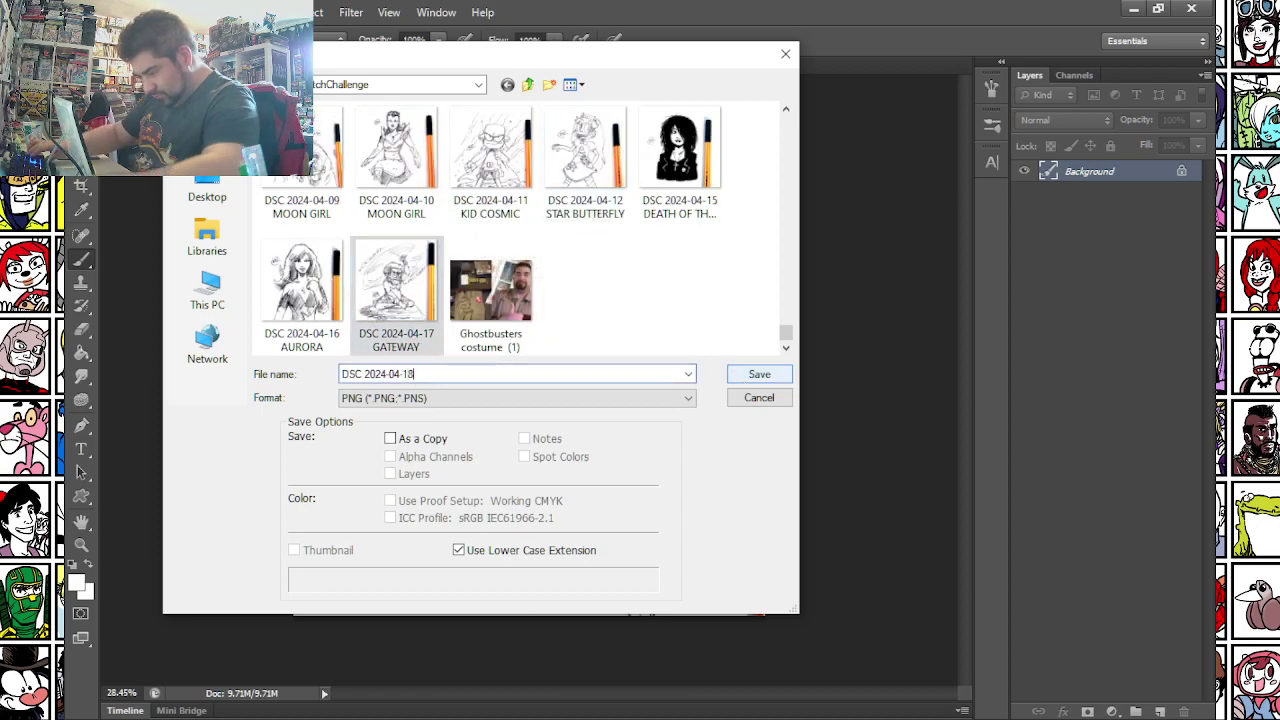
pyautogui.press('Return')
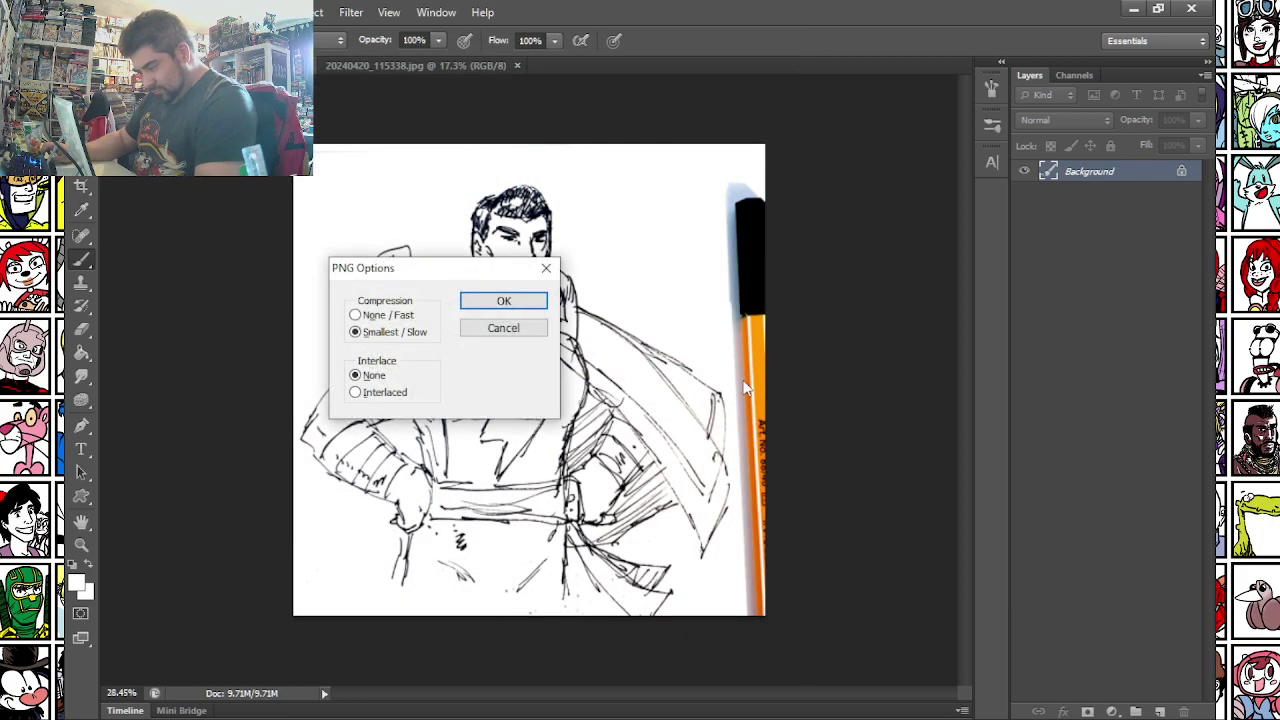
pyautogui.press('Return')
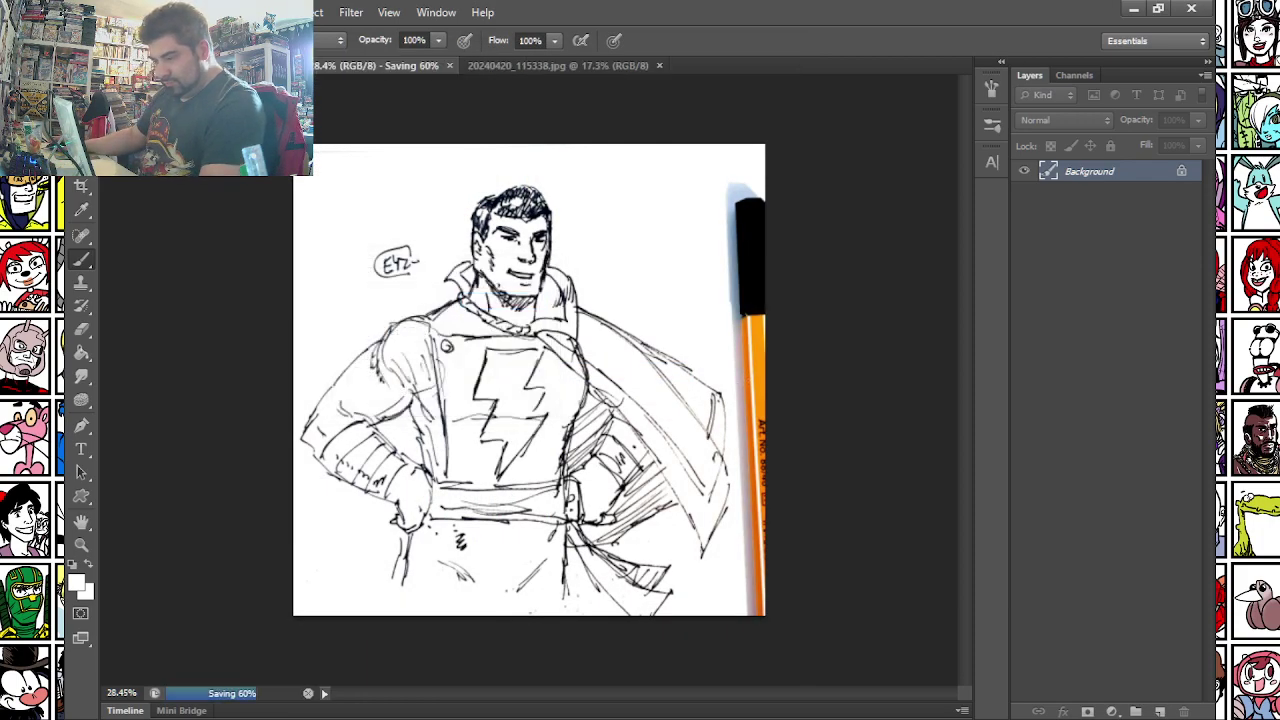
# - Close the saved Captain Marvel image, leaving the 20240420_115338.jpg photo open
pyautogui.press('m')
pyautogui.click(389, 76)
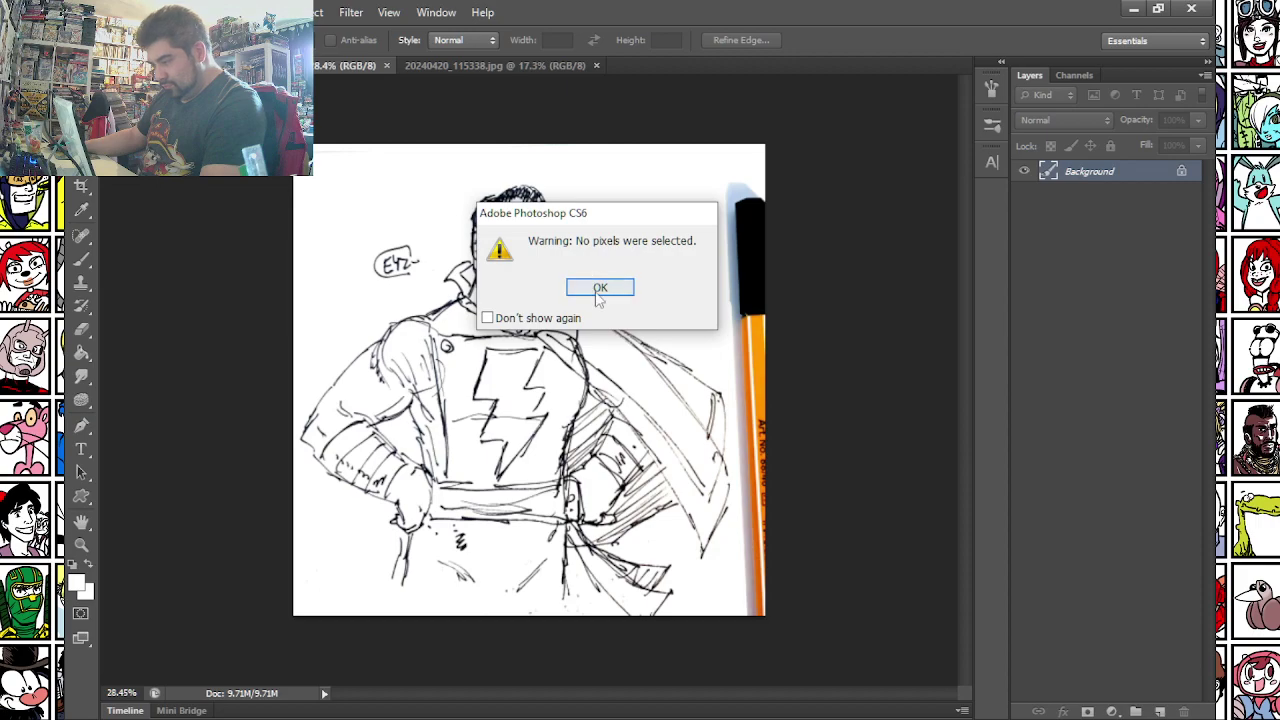
pyautogui.click(598, 293)
pyautogui.click(387, 65)
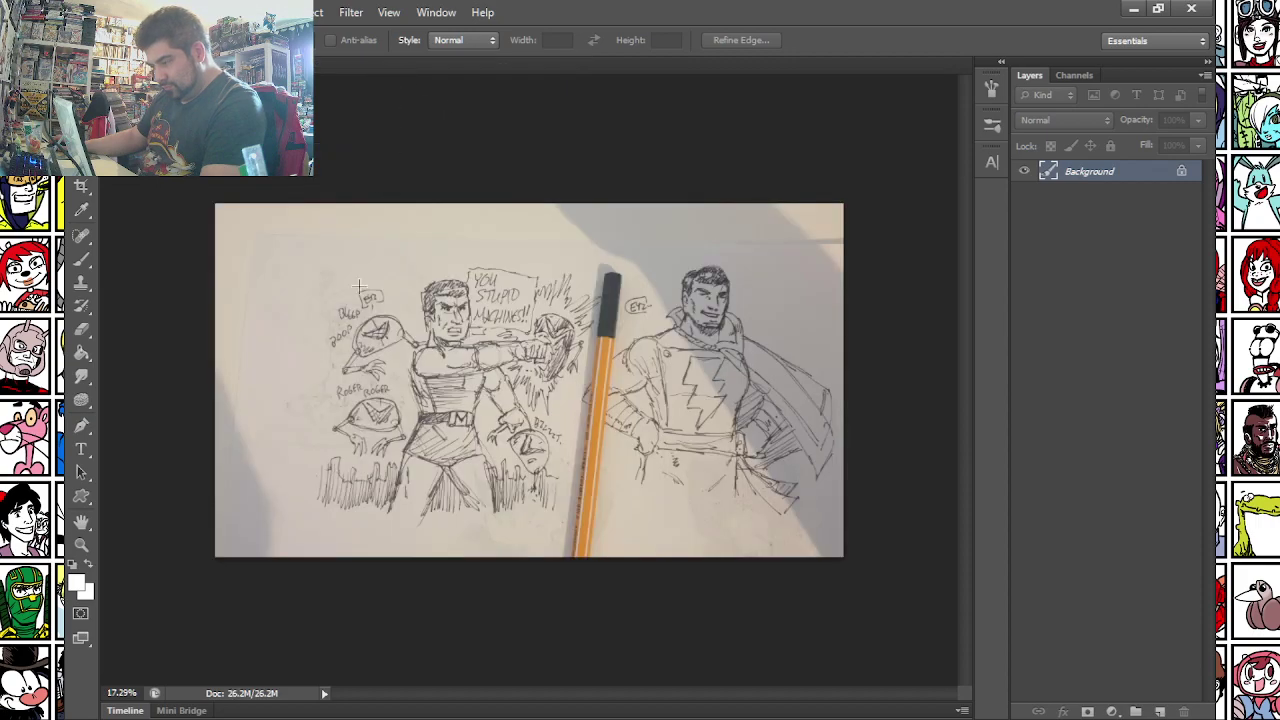
# - Select a square around the left drawing of the man punching robots, including part of the pen, and crop the photo to it
pyautogui.hotkey('ctrl', '+')
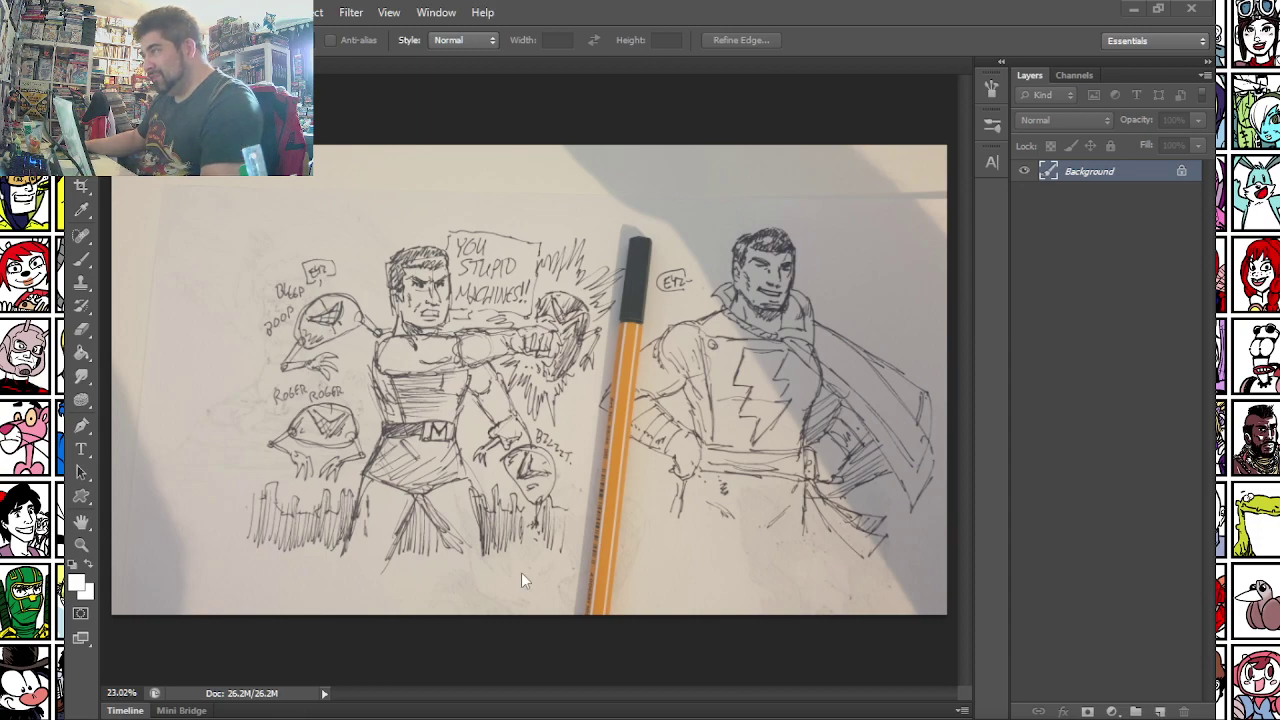
pyautogui.click(132, 174)
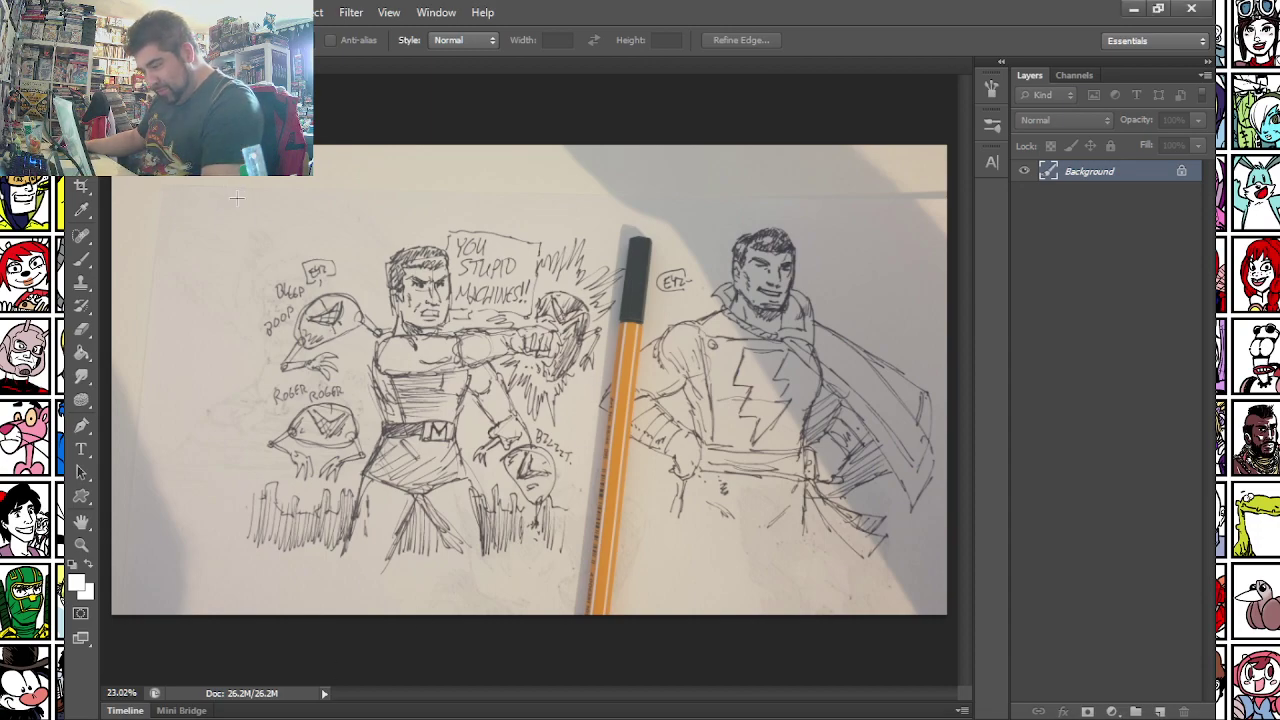
pyautogui.moveTo(234, 208); pyautogui.dragTo(684, 596)
pyautogui.moveTo(512, 426)
pyautogui.mouseDown()
pyautogui.moveTo(515, 404)
pyautogui.moveTo(530, 412)
pyautogui.mouseUp()
pyautogui.click(186, 12)
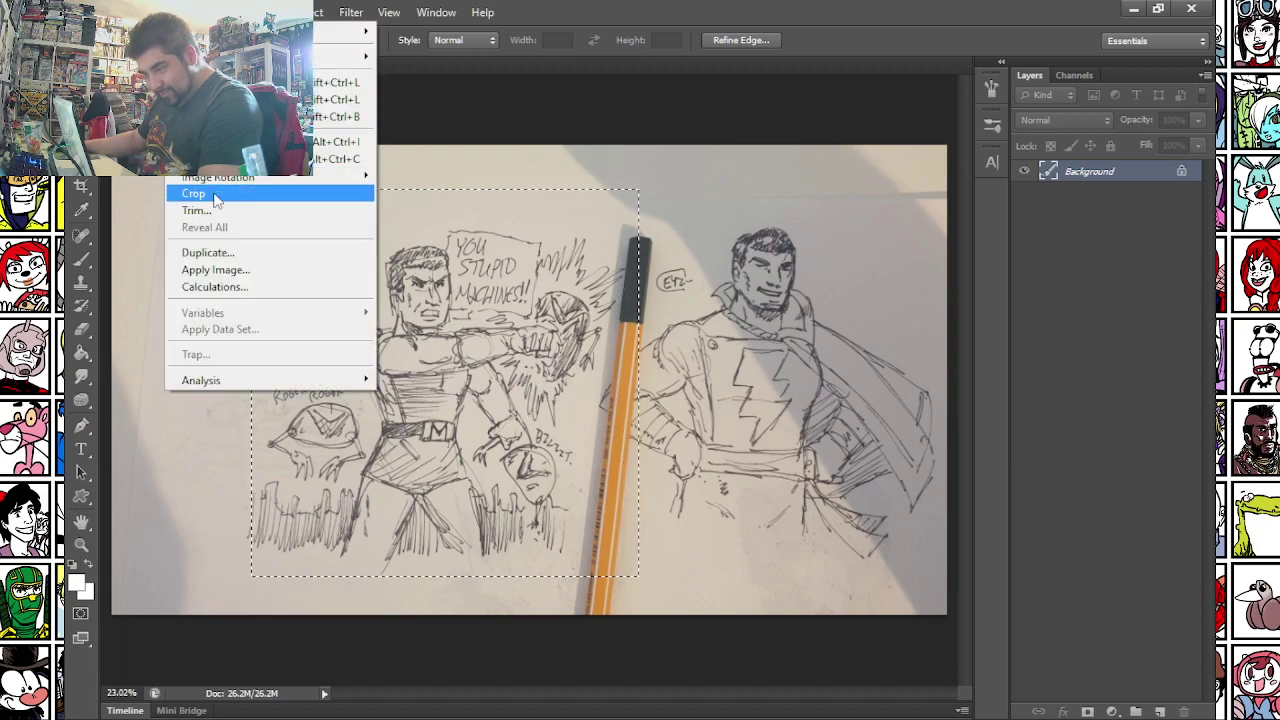
pyautogui.click(214, 198)
pyautogui.scroll(3, 223, 264)
pyautogui.scroll(-1, 249, 237)
pyautogui.hotkey('ctrl', 'shift', 'i')
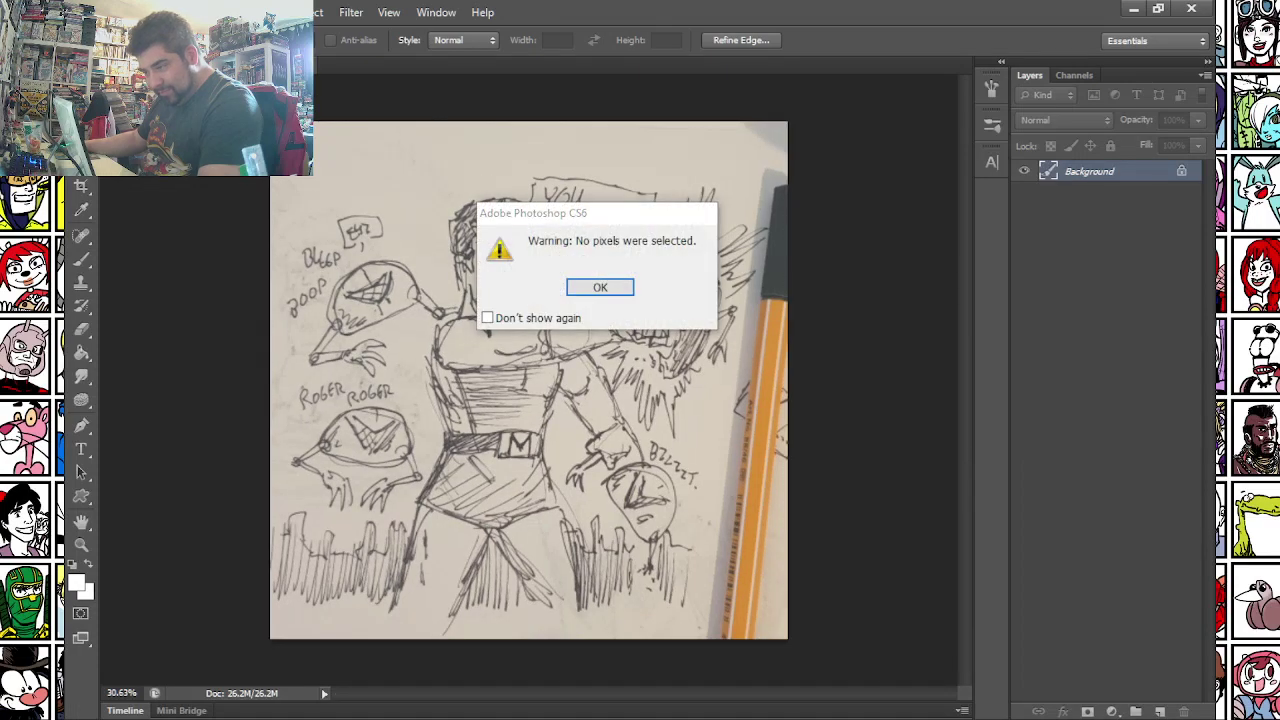
pyautogui.press('Return')
# - Apply Auto Contrast and Auto Tone to the cropped robot-fighter sketch
pyautogui.click(186, 12)
pyautogui.click(230, 100)
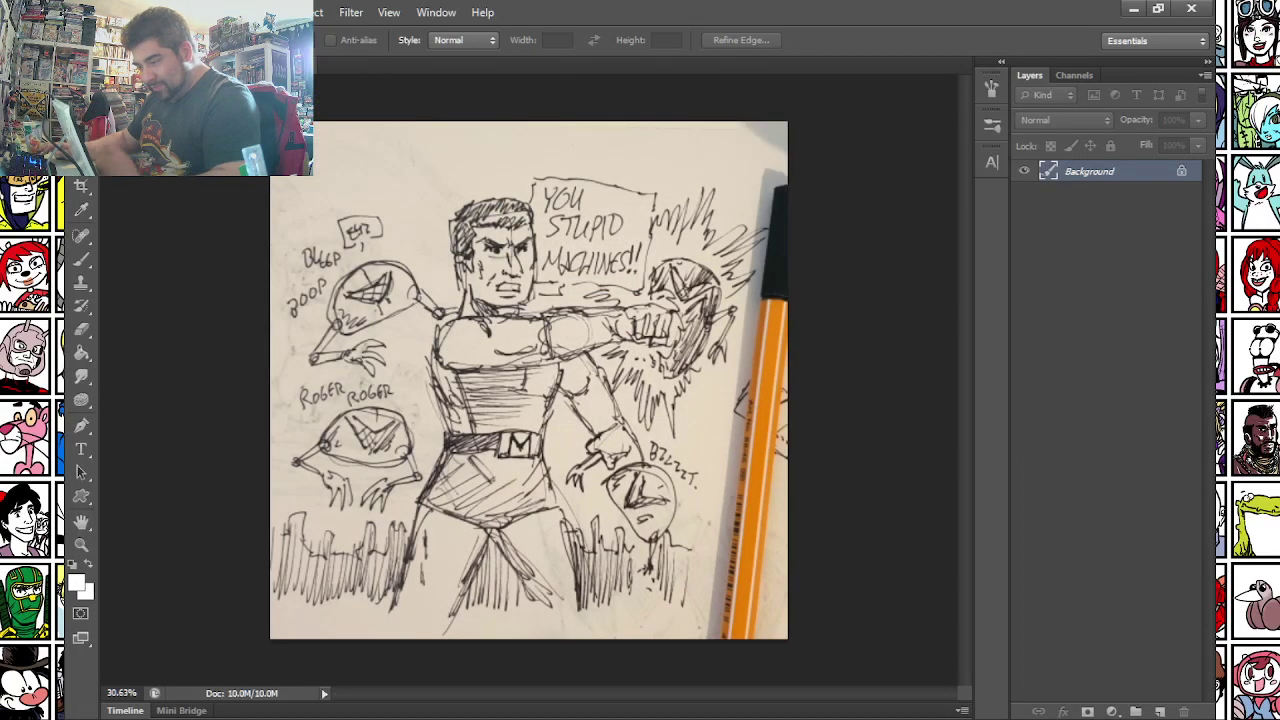
pyautogui.click(186, 12)
pyautogui.click(230, 82)
# - In Levels, take the white point from the paper inside the fighter's left-hand leg and set the input levels to 51 and 224
pyautogui.click(188, 12)
pyautogui.moveTo(250, 52)
pyautogui.click(430, 77)
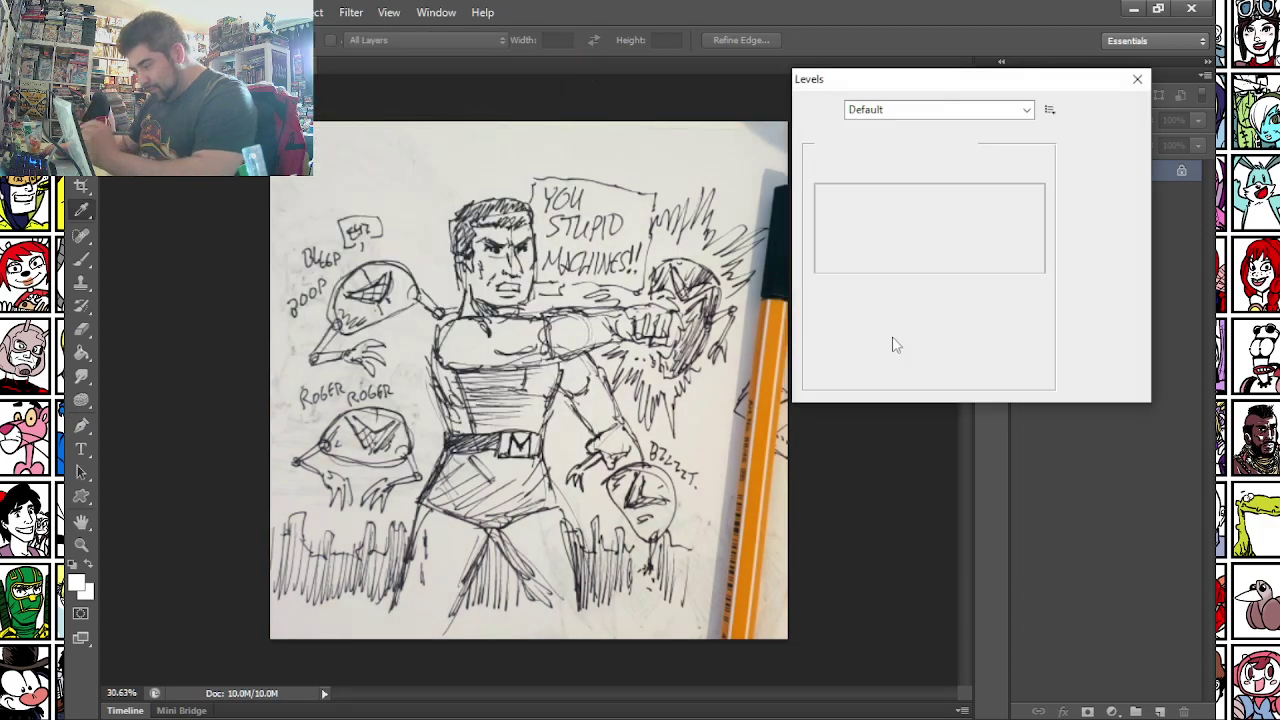
pyautogui.click(441, 608)
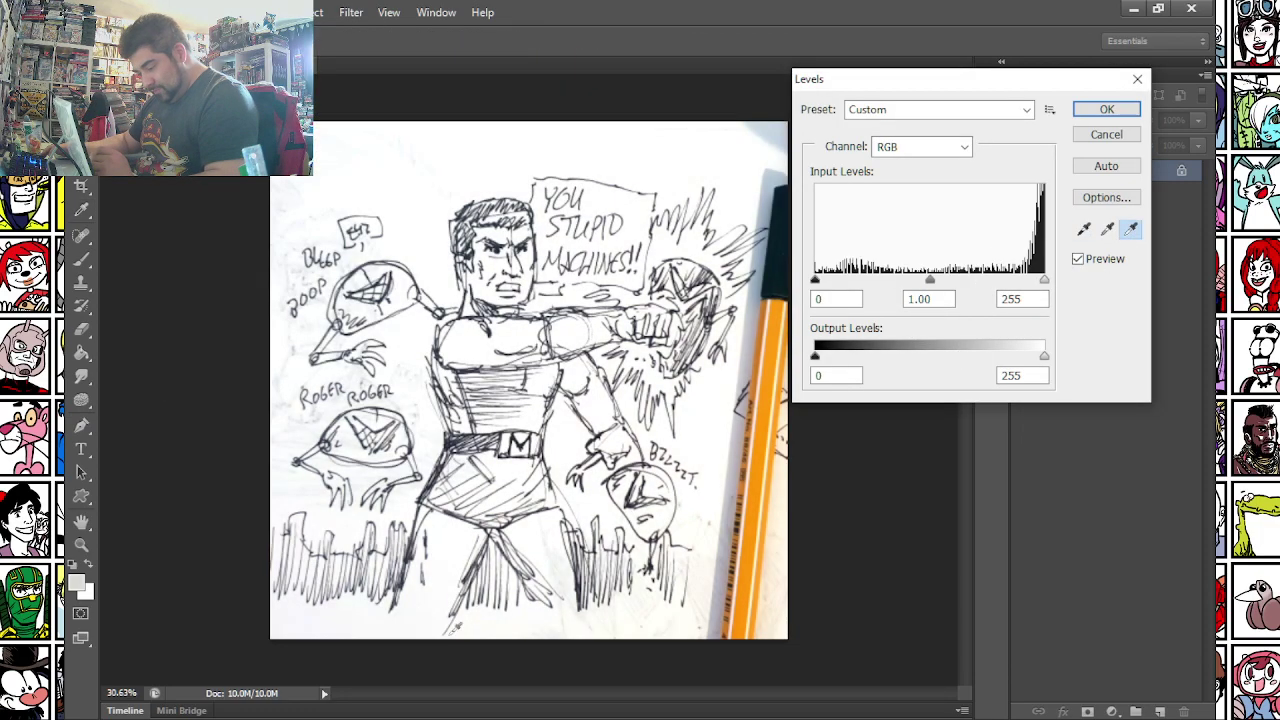
pyautogui.moveTo(1043, 283); pyautogui.dragTo(1033, 283)
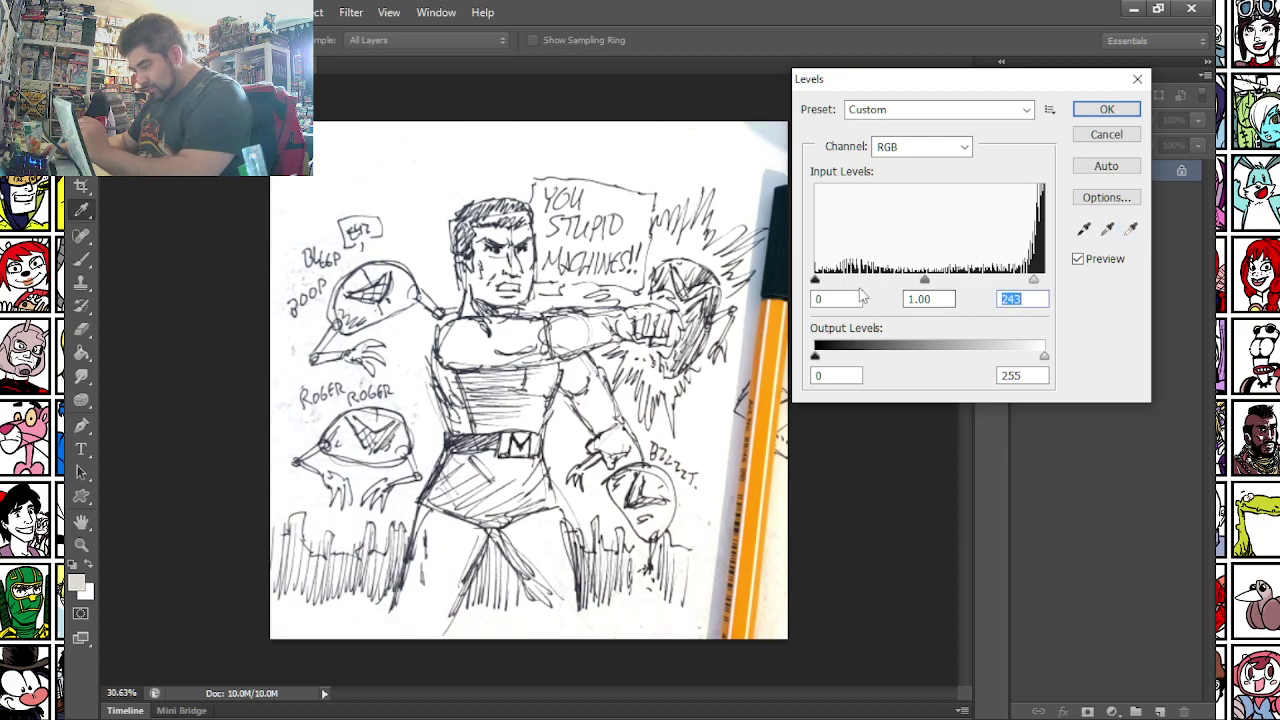
pyautogui.moveTo(816, 283); pyautogui.dragTo(835, 285)
pyautogui.moveTo(1033, 282); pyautogui.dragTo(1016, 282)
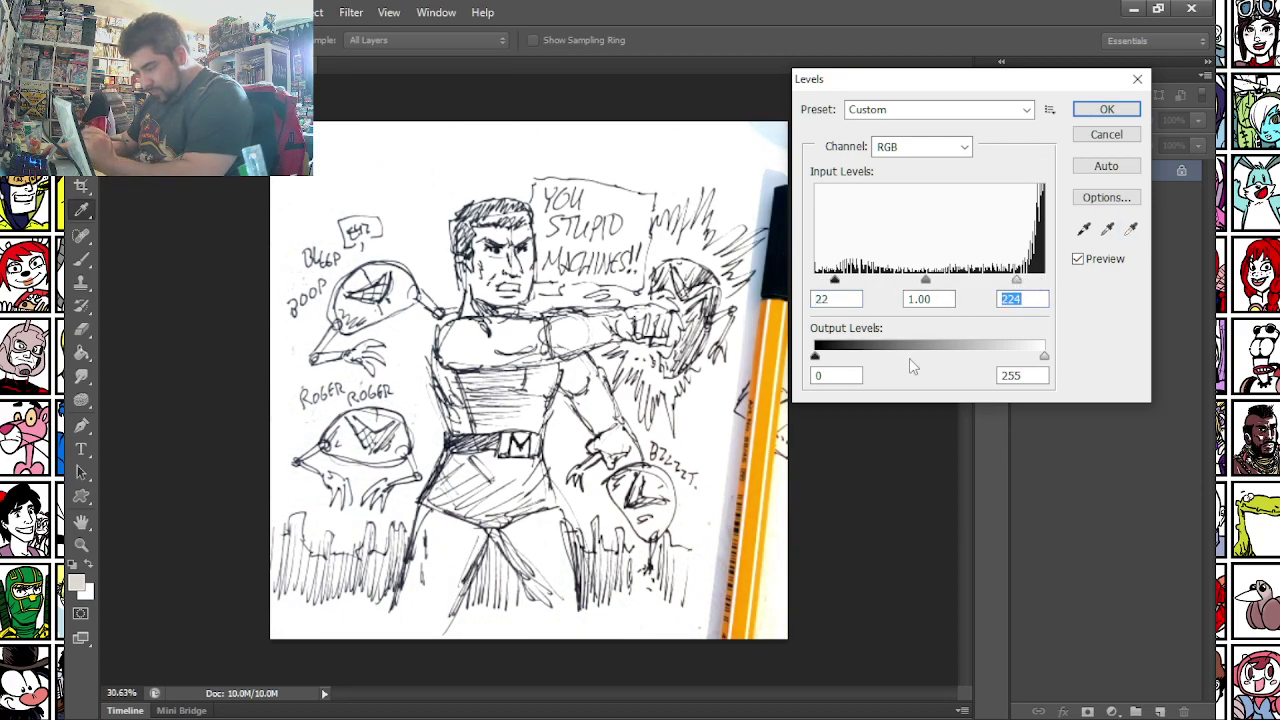
pyautogui.moveTo(835, 281); pyautogui.dragTo(861, 281)
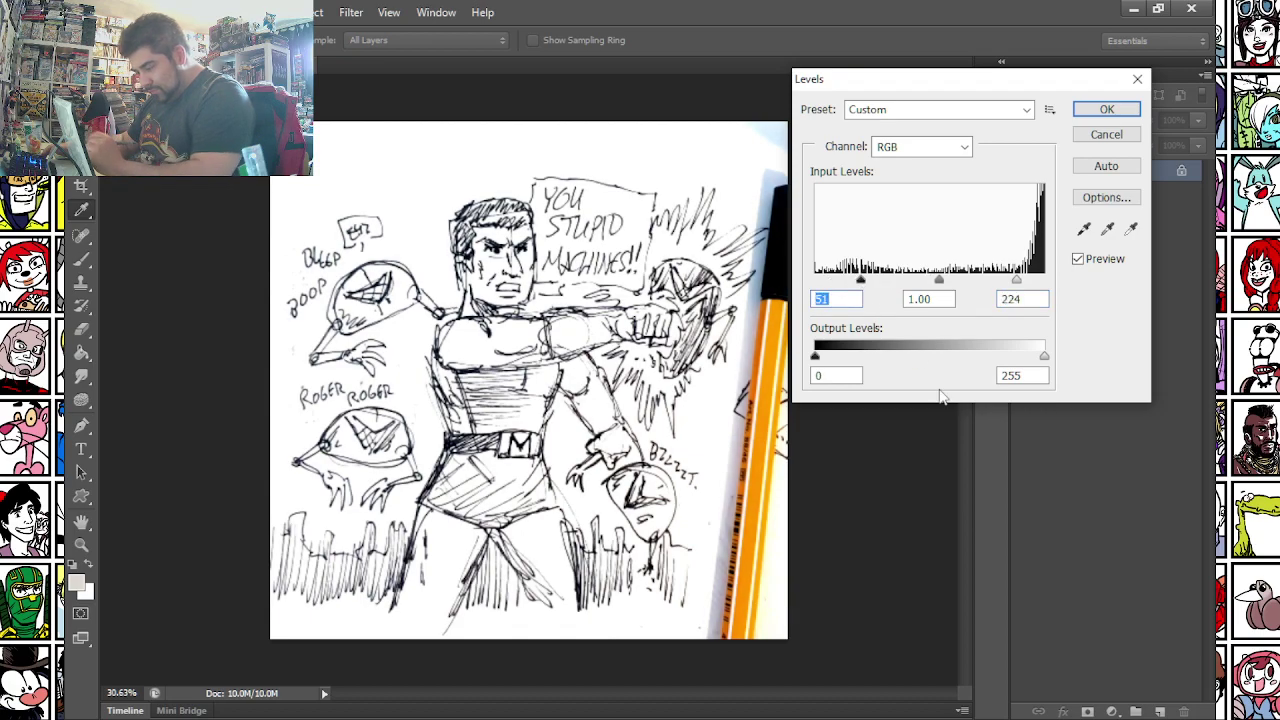
# - In Levels, resample the white point from the paper inside the fighter's right-hand leg, set the black input to 47, lower the white input and apply
pyautogui.click(1131, 228)
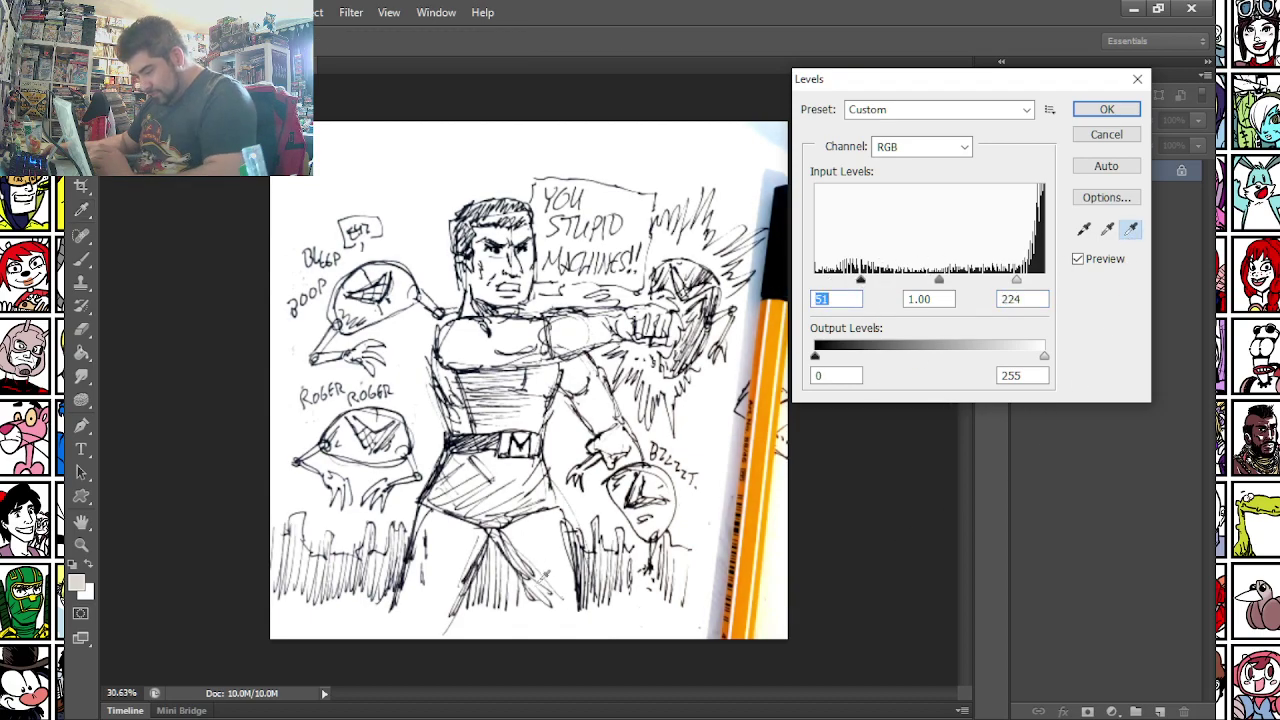
pyautogui.click(548, 588)
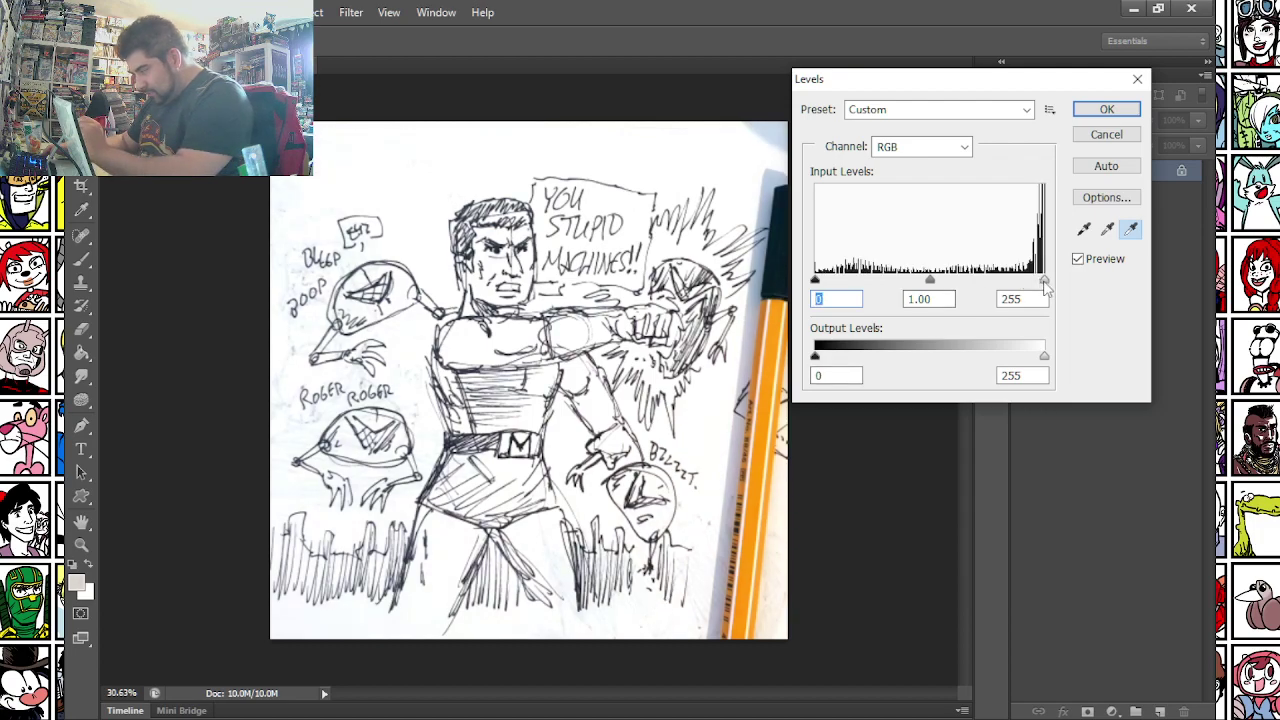
pyautogui.moveTo(1044, 281); pyautogui.dragTo(1024, 281)
pyautogui.moveTo(816, 281); pyautogui.dragTo(857, 281)
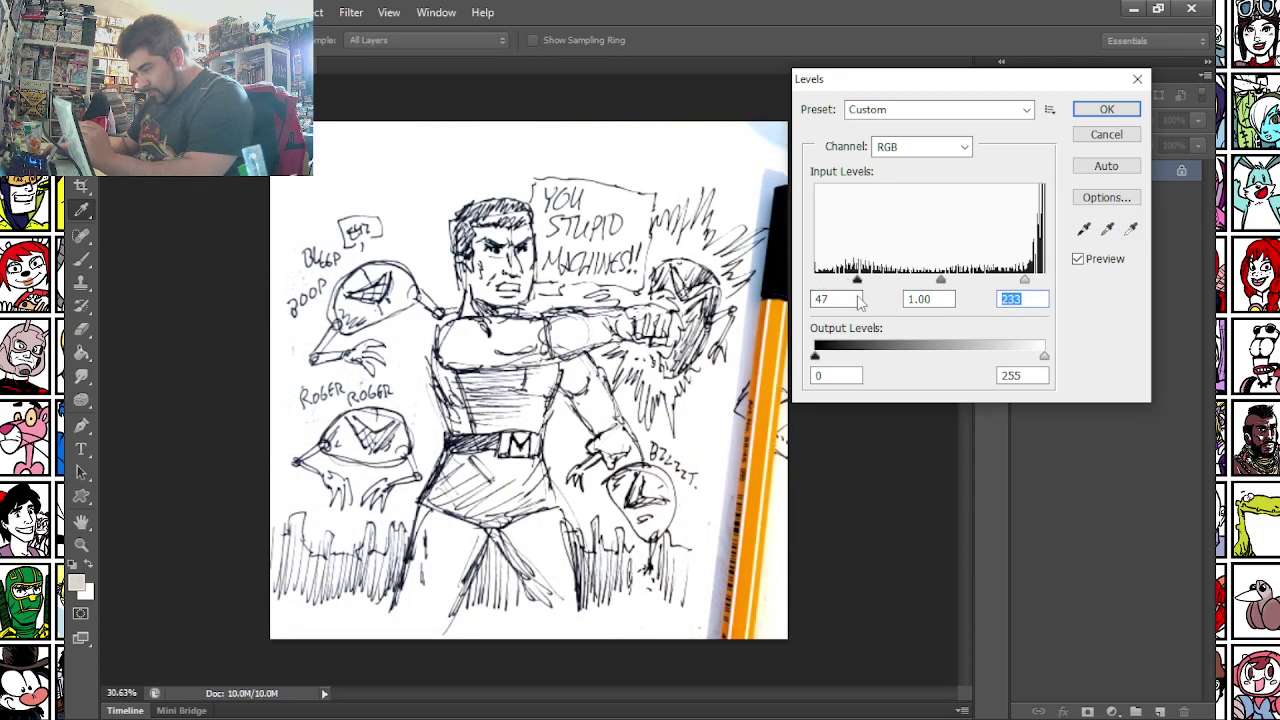
pyautogui.moveTo(1025, 281); pyautogui.dragTo(1011, 282)
pyautogui.press('Return')
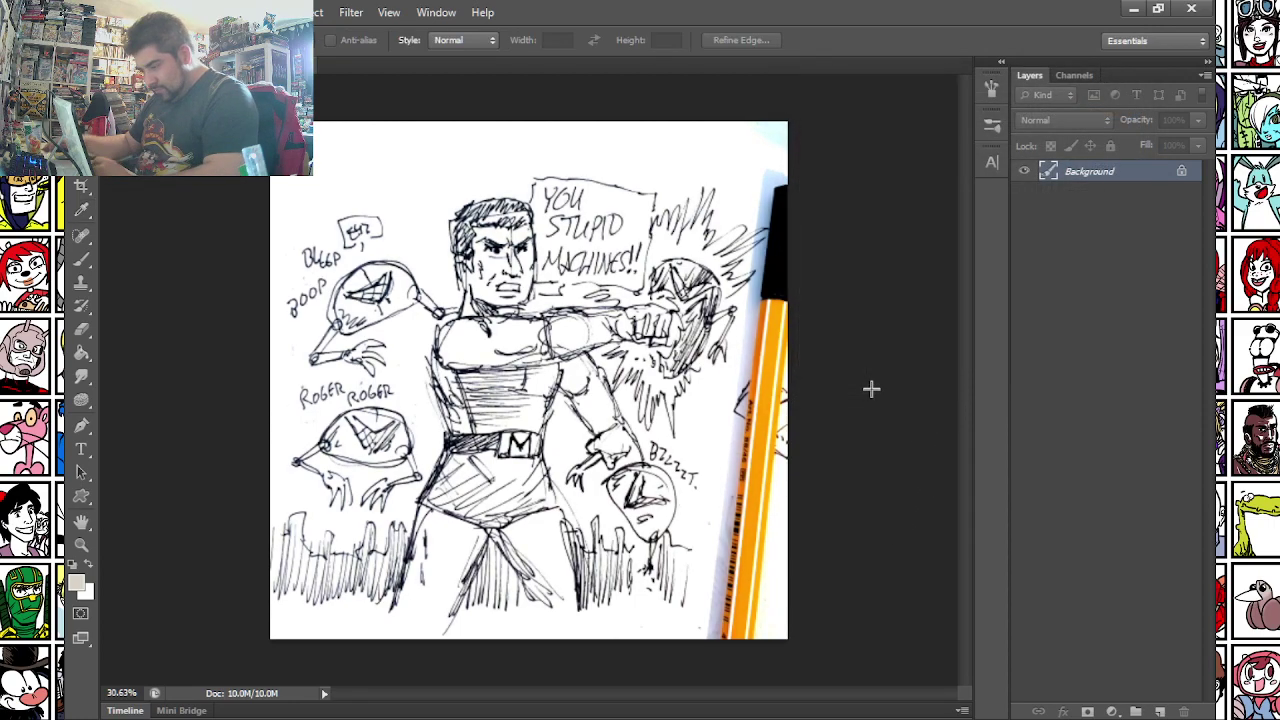
# - Sample the paper white, set the hard brush to 40 px, and paint out stray marks around the fighter and the left-hand robots
pyautogui.scroll(3, 443, 218)
pyautogui.scroll(-2, 457, 247)
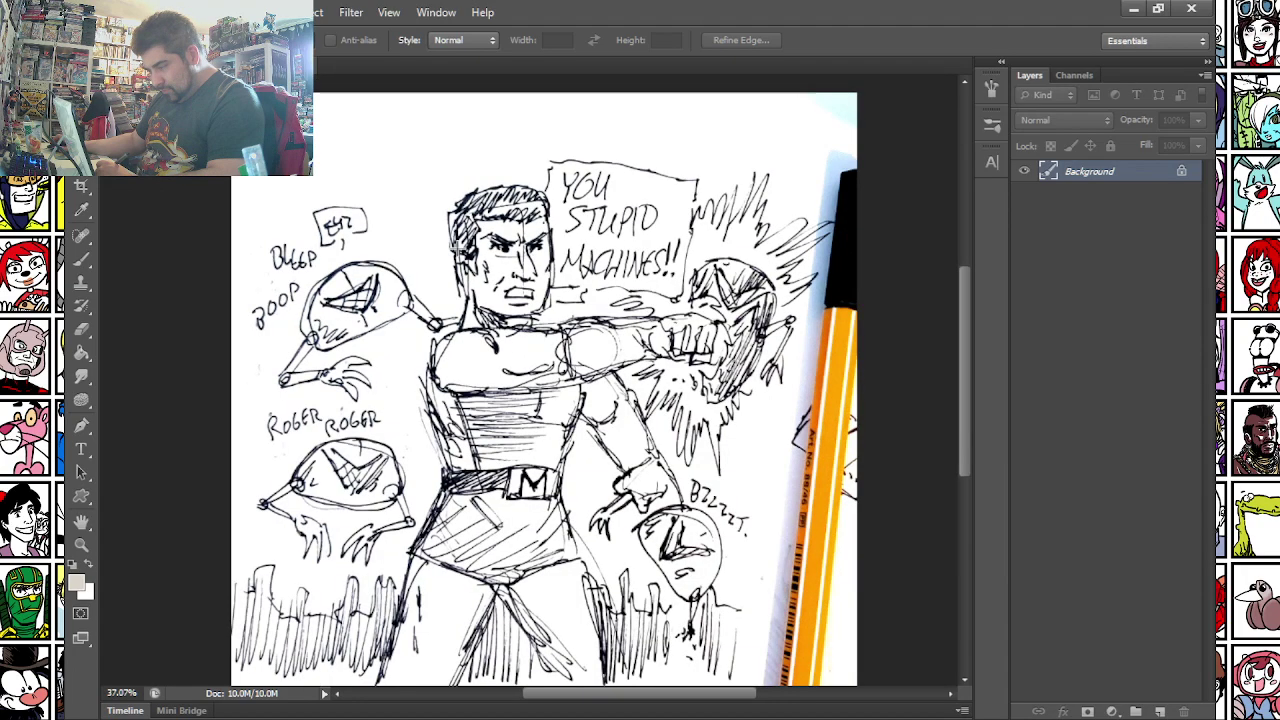
pyautogui.scroll(3, 258, 285)
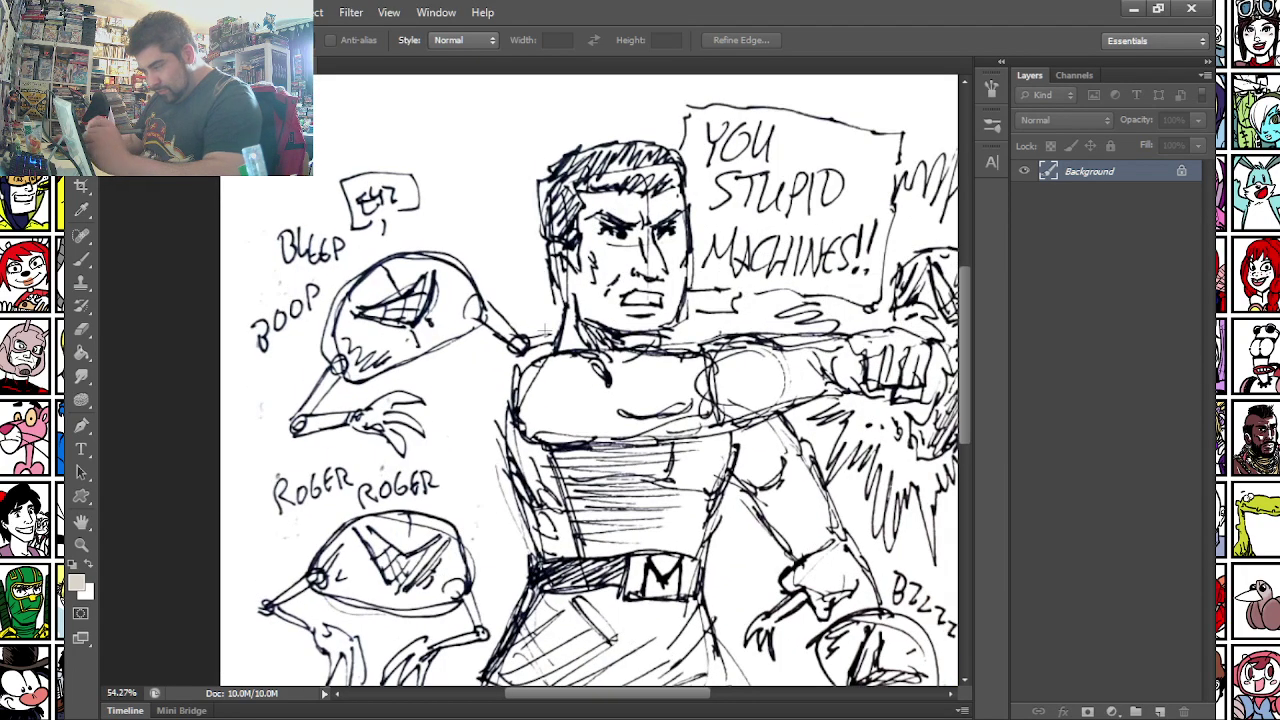
pyautogui.press('b')
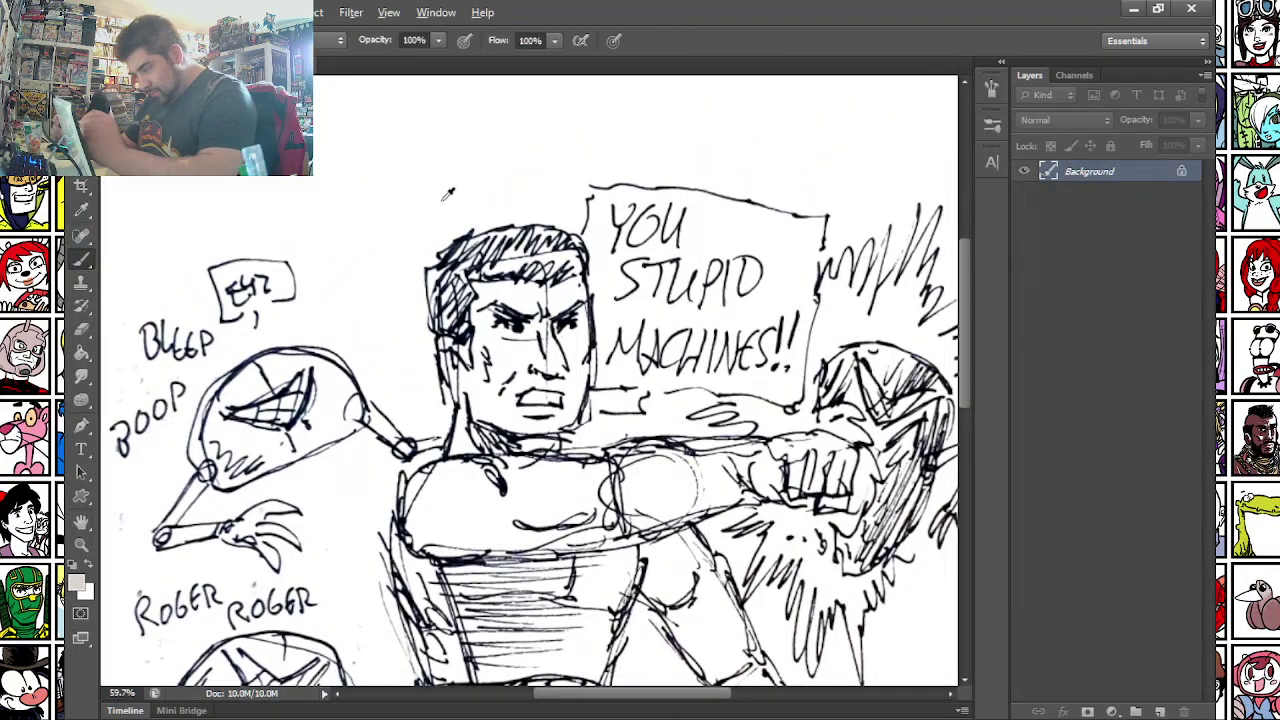
pyautogui.keyDown('alt'); pyautogui.click(538, 296); pyautogui.keyUp('alt')
pyautogui.rightClick(547, 296)
pyautogui.moveTo(574, 334); pyautogui.dragTo(600, 336)
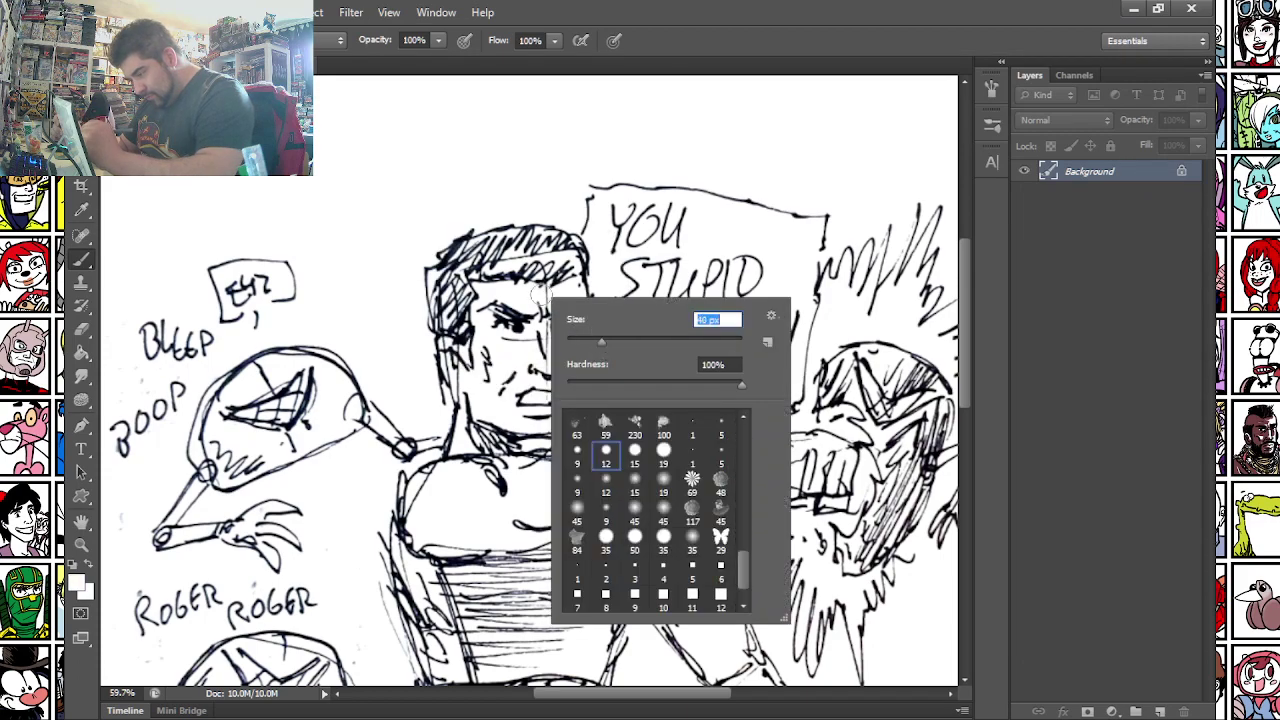
pyautogui.click(549, 298)
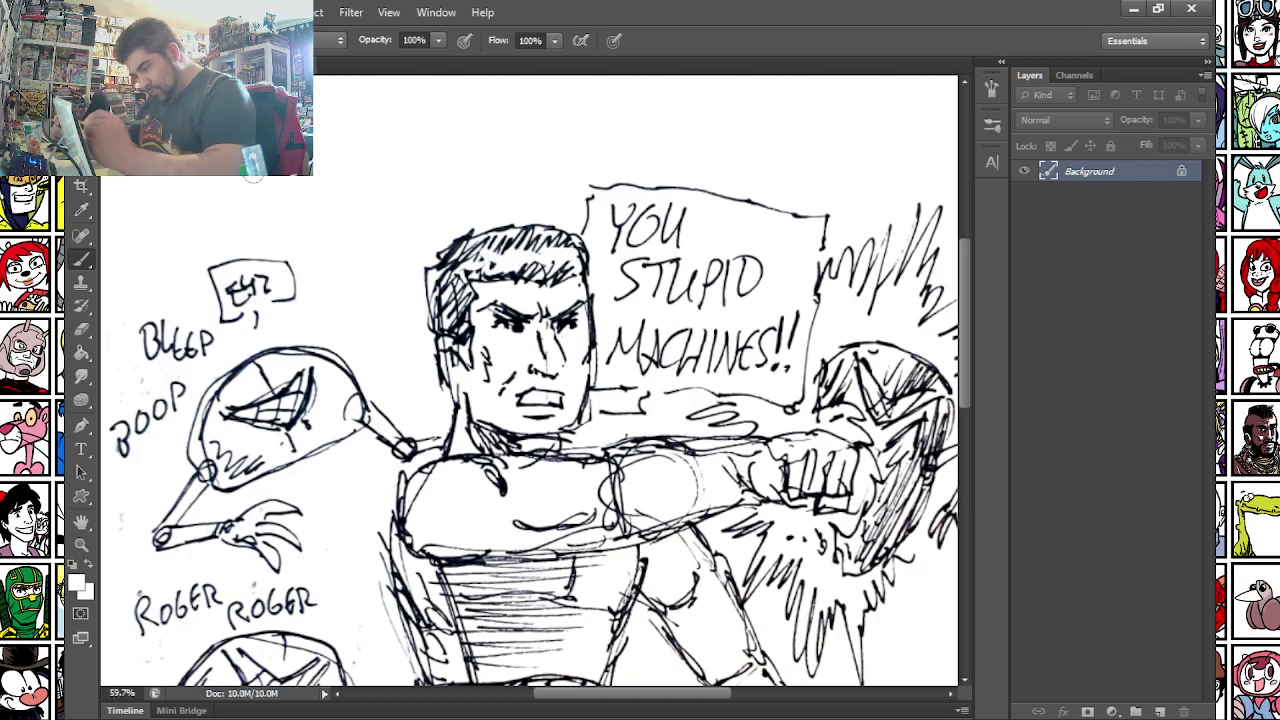
pyautogui.moveTo(317, 539)
pyautogui.mouseDown()
pyautogui.moveTo(409, 211)
pyautogui.moveTo(411, 223)
pyautogui.mouseUp()
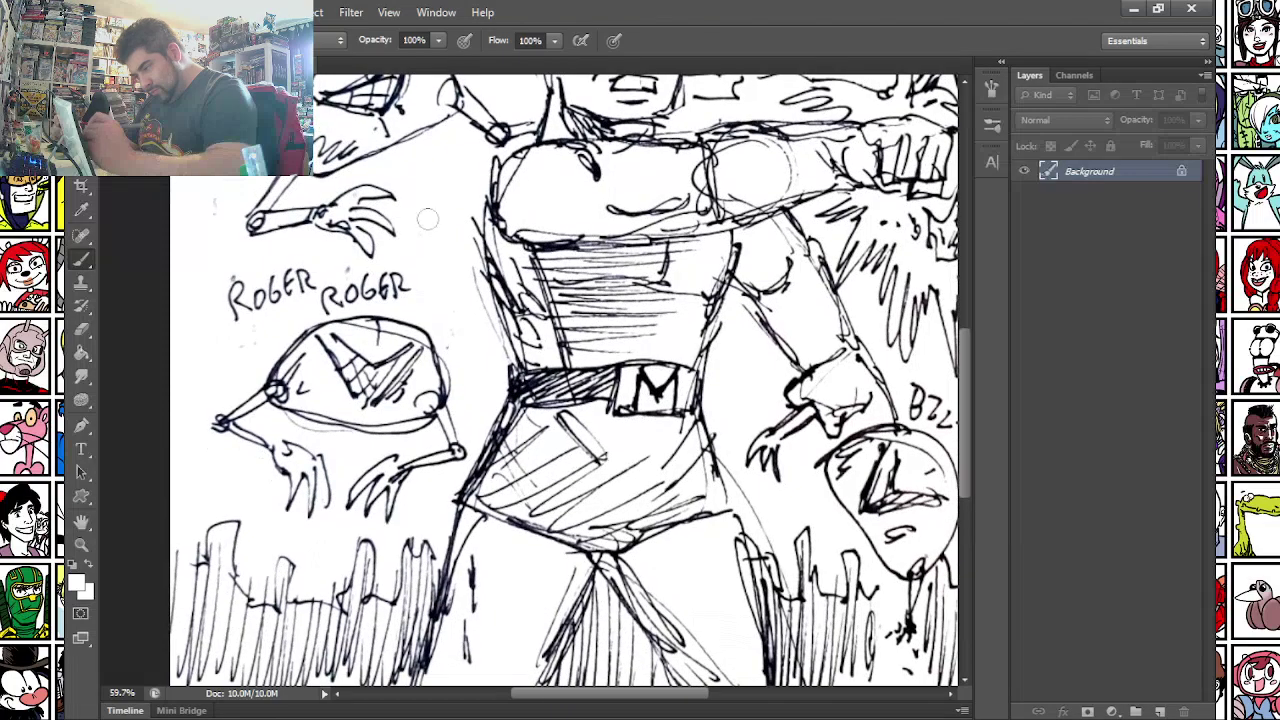
pyautogui.moveTo(449, 180); pyautogui.dragTo(324, 484)
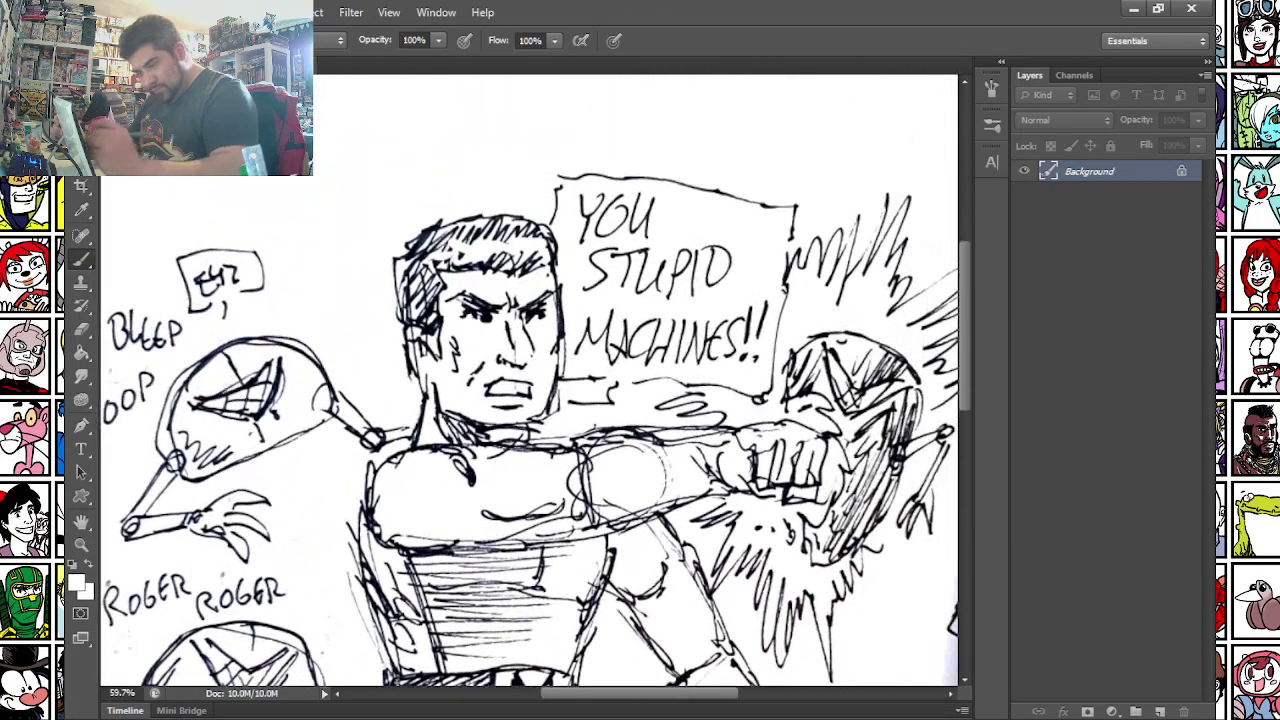
# - Lasso the fighter's head, scale it down to about 92% towards the neck with Free Transform, and deselect it
pyautogui.press('l')
pyautogui.moveTo(402, 385)
pyautogui.mouseDown()
pyautogui.moveTo(515, 436)
pyautogui.moveTo(563, 407)
pyautogui.moveTo(575, 268)
pyautogui.moveTo(561, 236)
pyautogui.moveTo(498, 186)
pyautogui.moveTo(428, 200)
pyautogui.moveTo(380, 268)
pyautogui.moveTo(388, 340)
pyautogui.mouseUp()
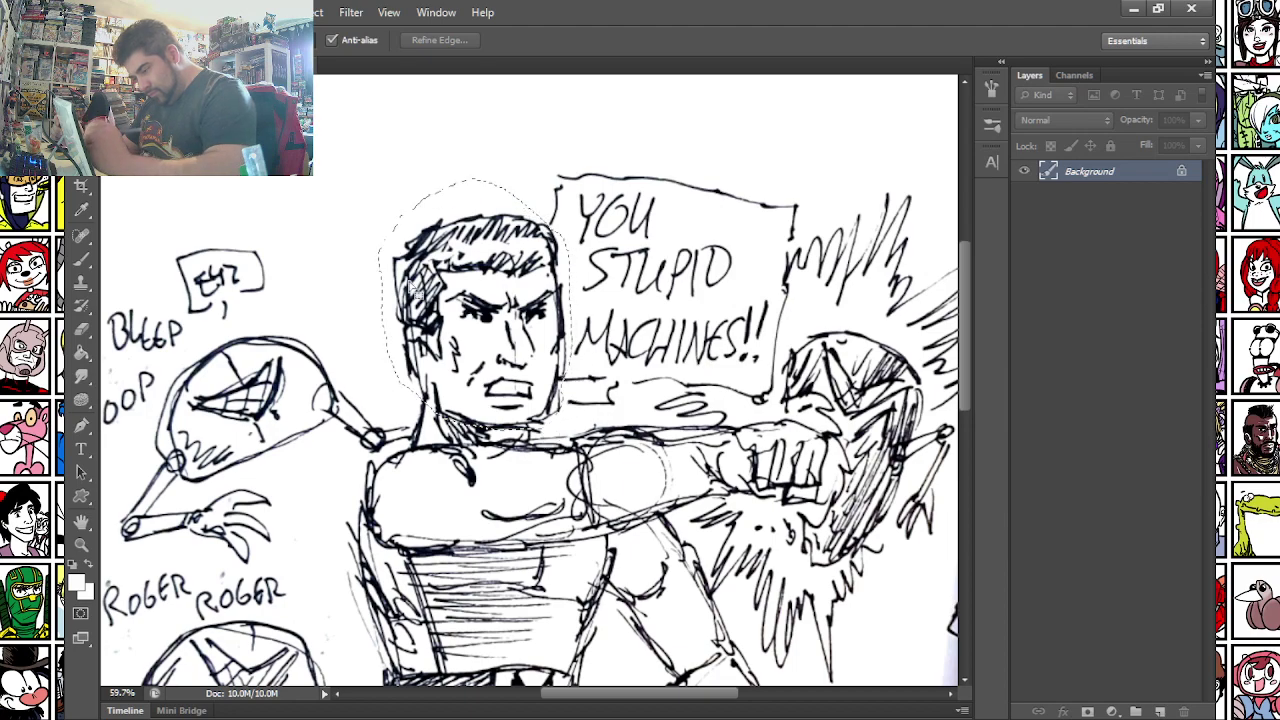
pyautogui.rightClick(428, 283)
pyautogui.click(485, 490)
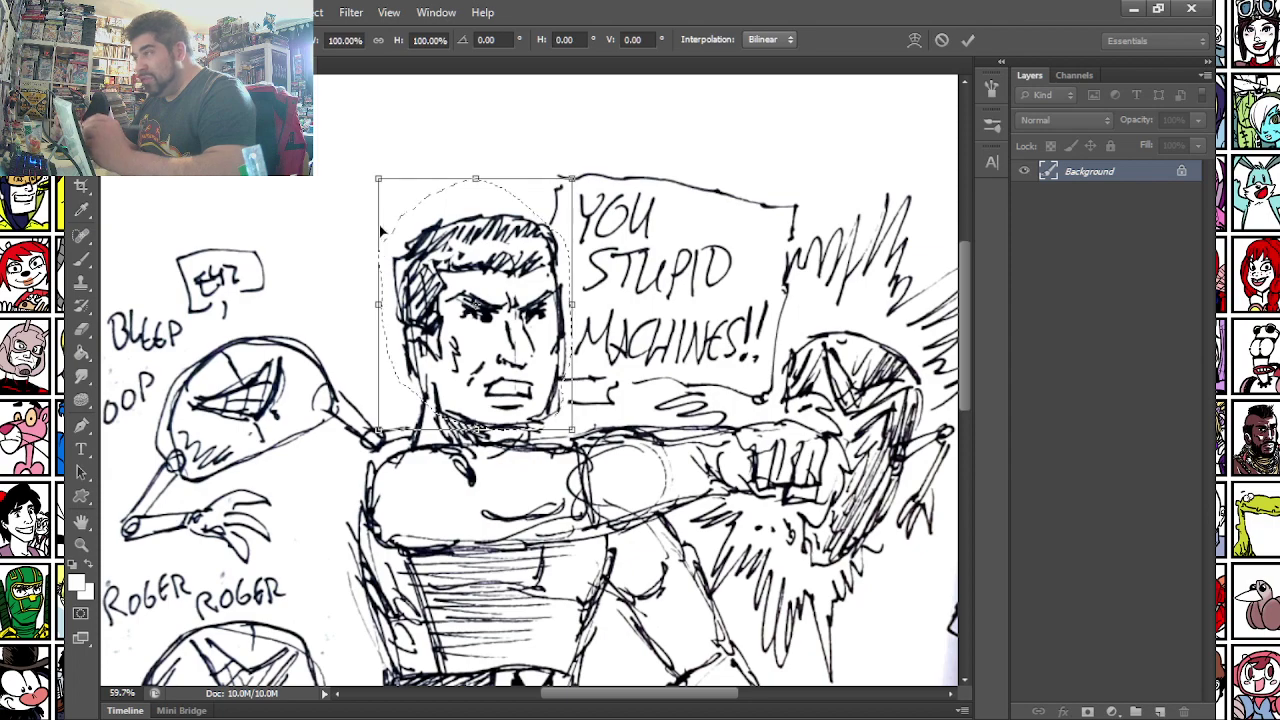
pyautogui.moveTo(378, 180)
pyautogui.mouseDown()
pyautogui.moveTo(395, 199)
pyautogui.moveTo(390, 186)
pyautogui.mouseUp()
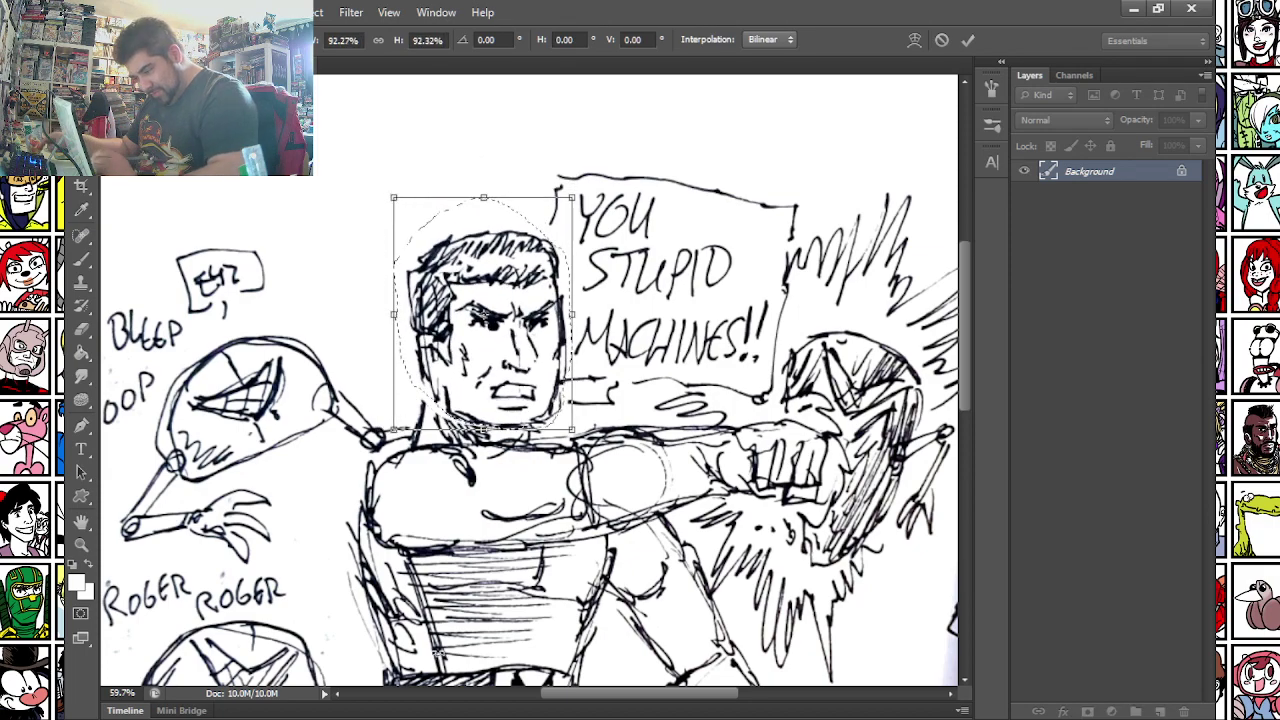
pyautogui.press('Return')
pyautogui.hotkey('ctrl', 'd')
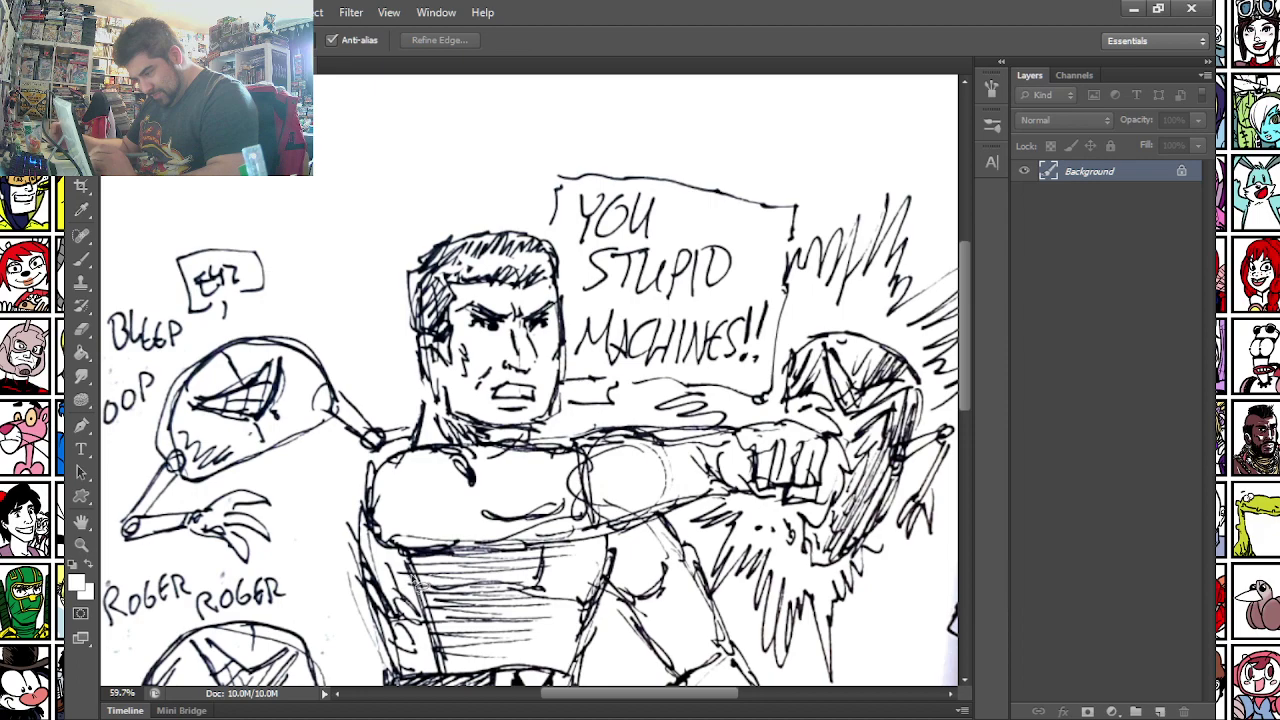
# - With a 9 px hard black brush, redraw the neck line, the shading under the chin, the mouth and the speech box's broken left edge
pyautogui.click(88, 261)
pyautogui.rightClick(440, 385)
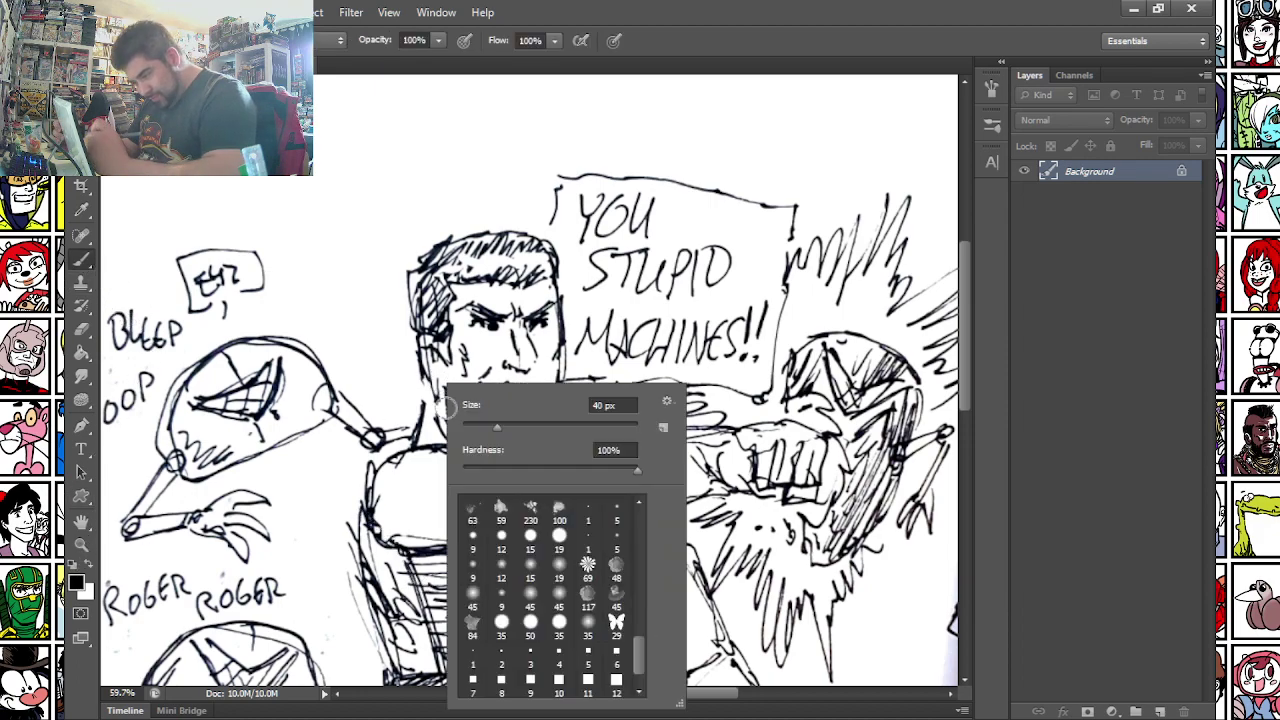
pyautogui.click(473, 540)
pyautogui.moveTo(425, 388); pyautogui.dragTo(411, 456)
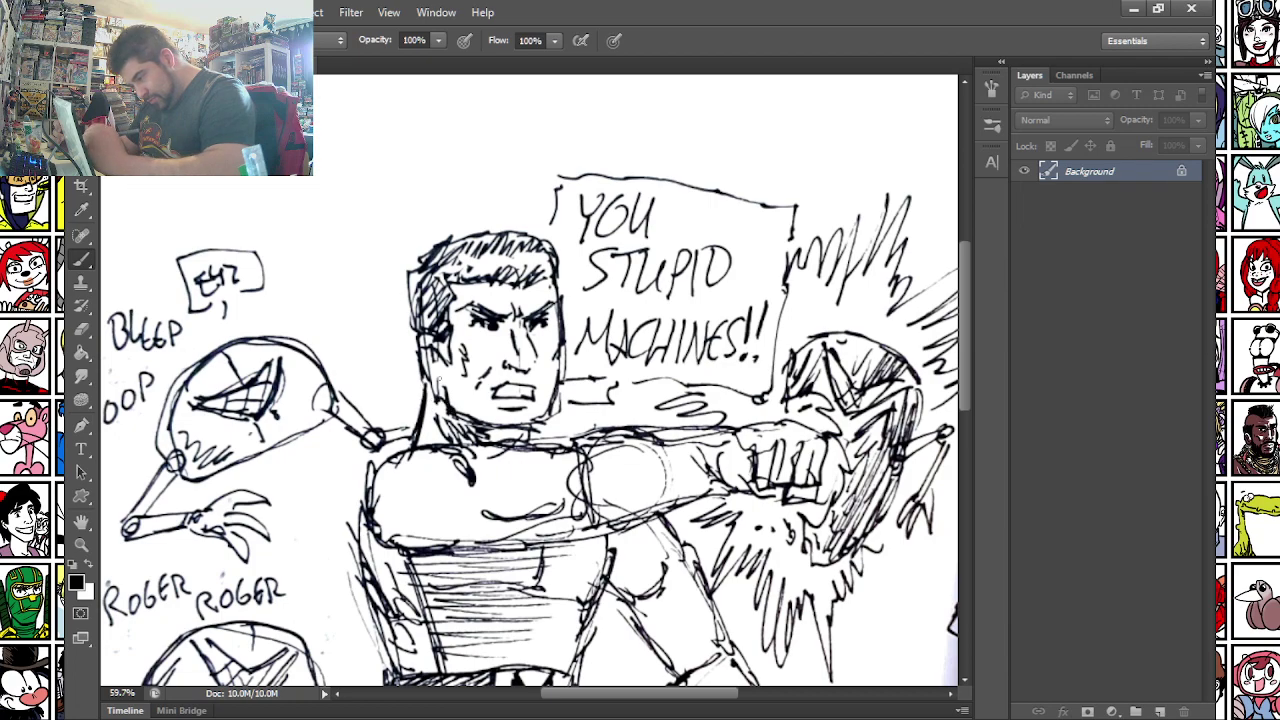
pyautogui.moveTo(487, 429); pyautogui.dragTo(430, 400)
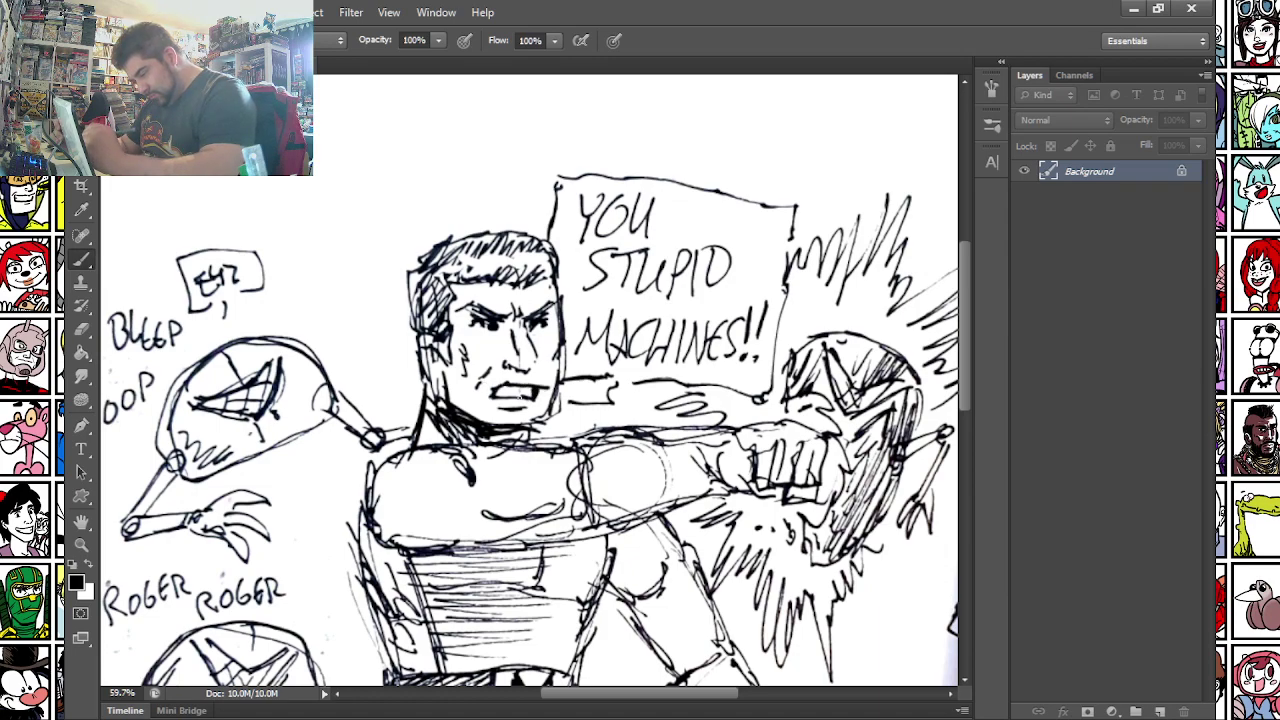
pyautogui.moveTo(512, 399); pyautogui.dragTo(529, 393)
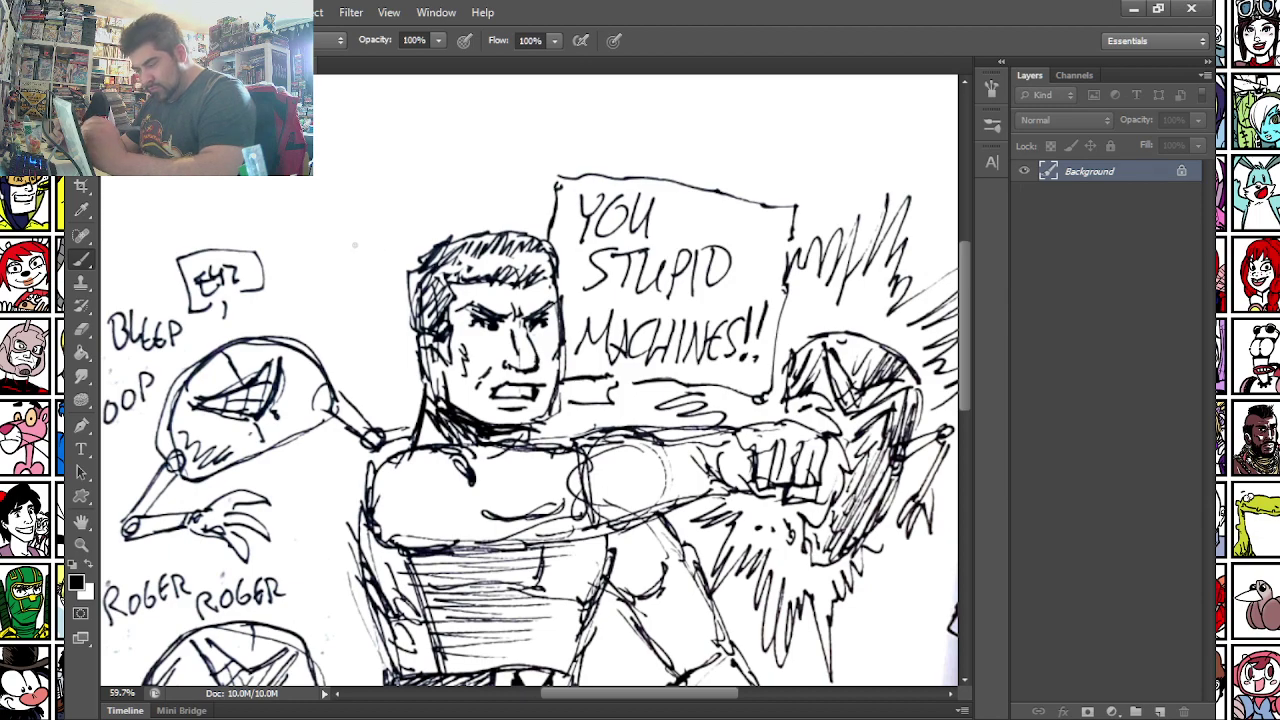
# - Sample the paper white and paint out the circular construction lines on the fighter's outstretched arm with a larger hard brush
pyautogui.keyDown('alt'); pyautogui.click(515, 480); pyautogui.keyUp('alt')
pyautogui.rightClick(562, 405)
pyautogui.click(610, 438)
pyautogui.click(520, 494)
pyautogui.moveTo(610, 461); pyautogui.dragTo(672, 465)
pyautogui.moveTo(566, 491); pyautogui.dragTo(585, 483)
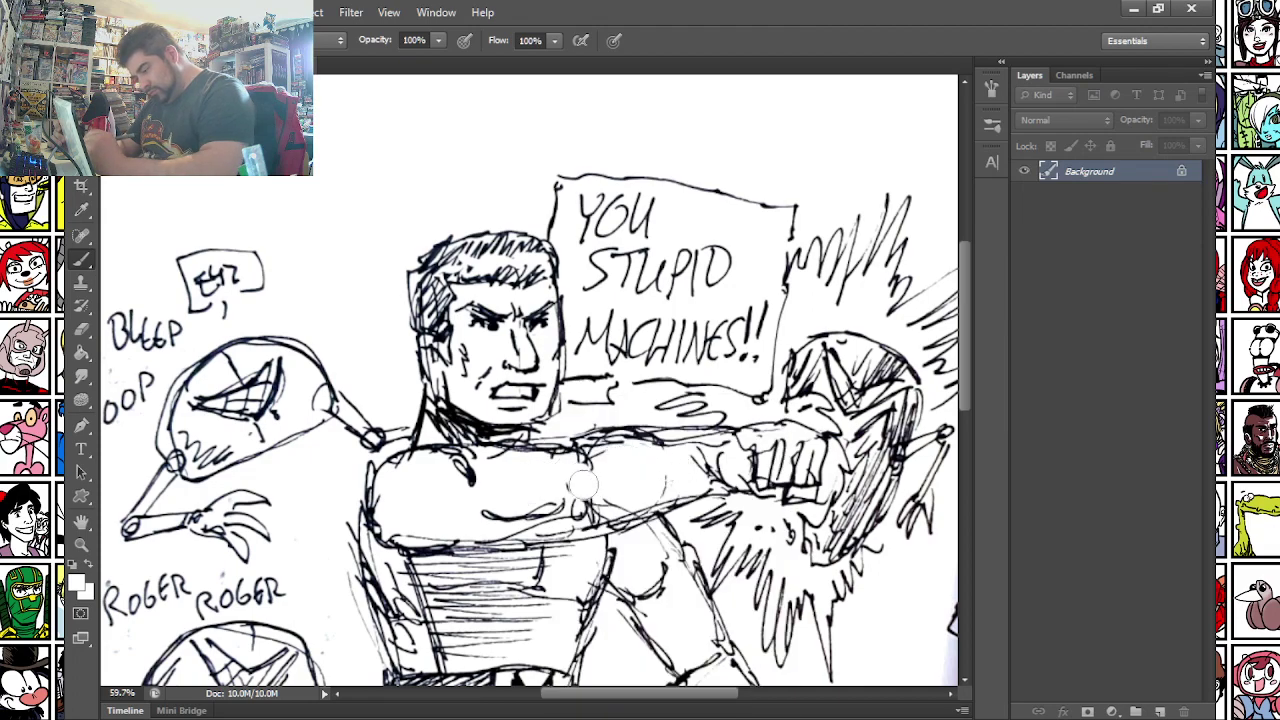
pyautogui.moveTo(399, 580); pyautogui.dragTo(451, 462)
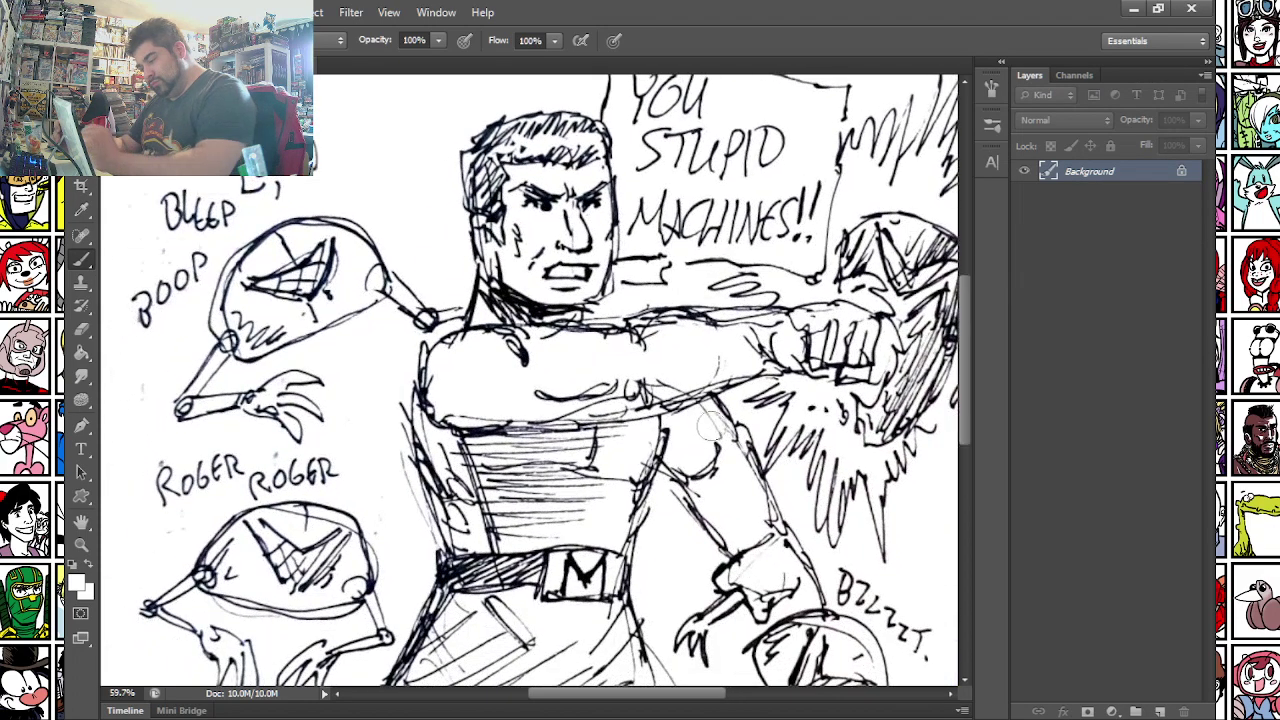
pyautogui.moveTo(300, 530)
pyautogui.mouseDown()
pyautogui.moveTo(315, 426)
pyautogui.moveTo(388, 382)
pyautogui.mouseUp()
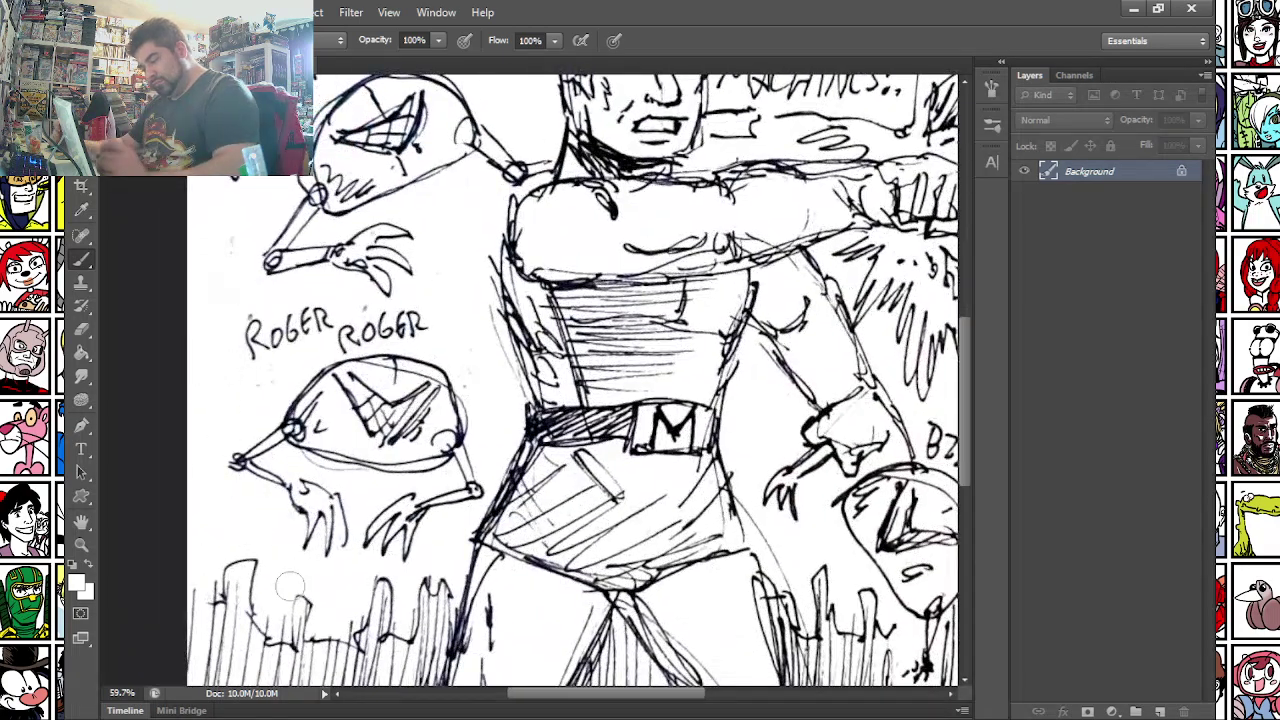
# - Thicken the speech box lettering "YOU STUPID MACHINES!!" with bold black brush strokes
pyautogui.scroll(-3, 300, 590)
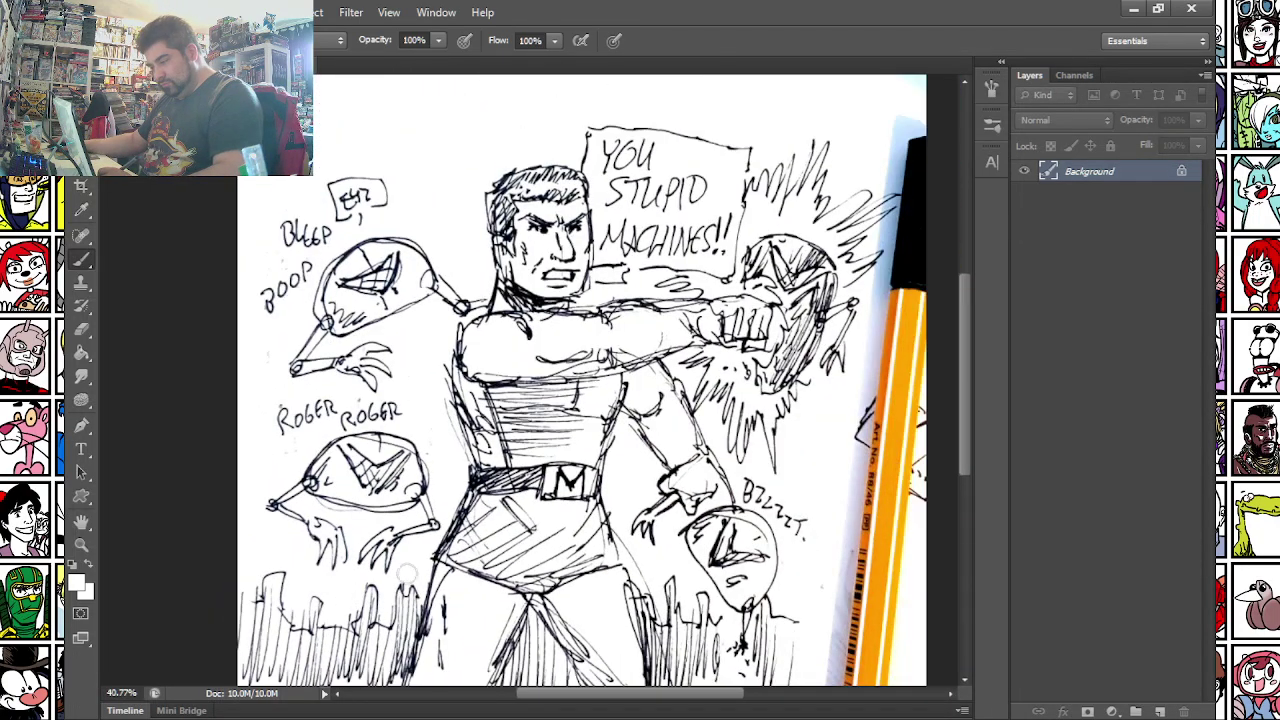
pyautogui.scroll(-1, 408, 574)
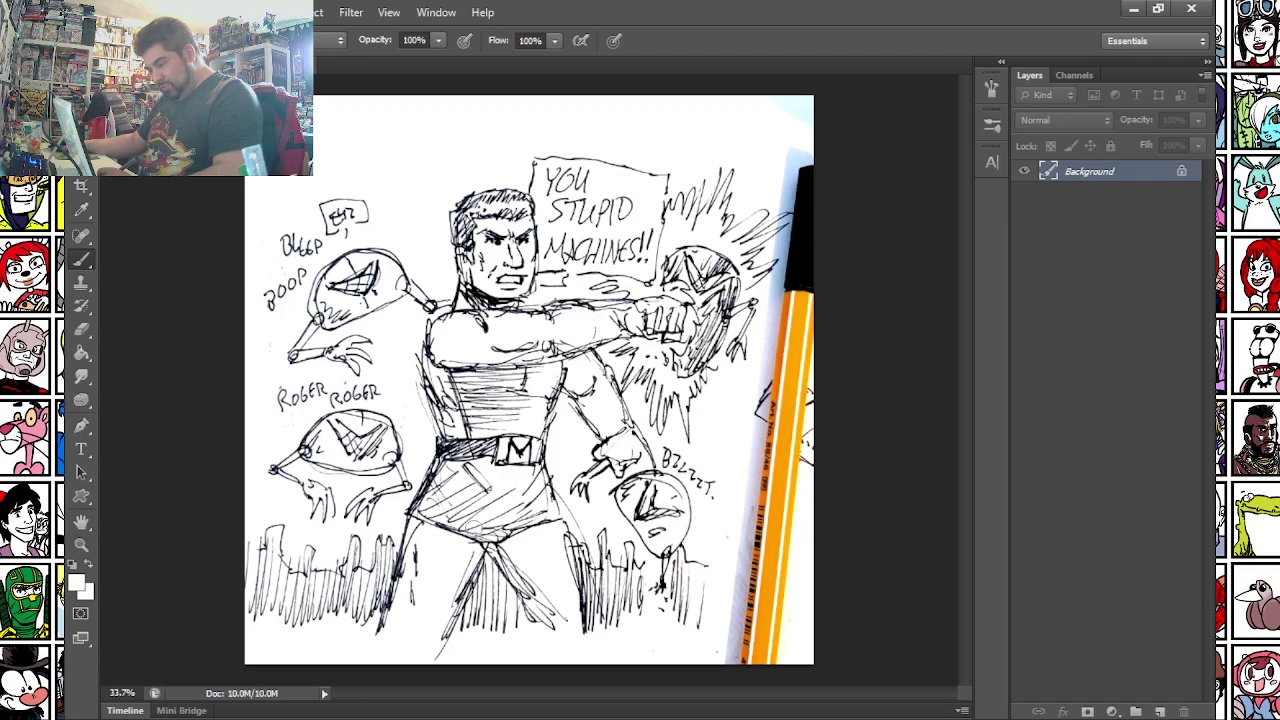
pyautogui.scroll(3, 652, 188)
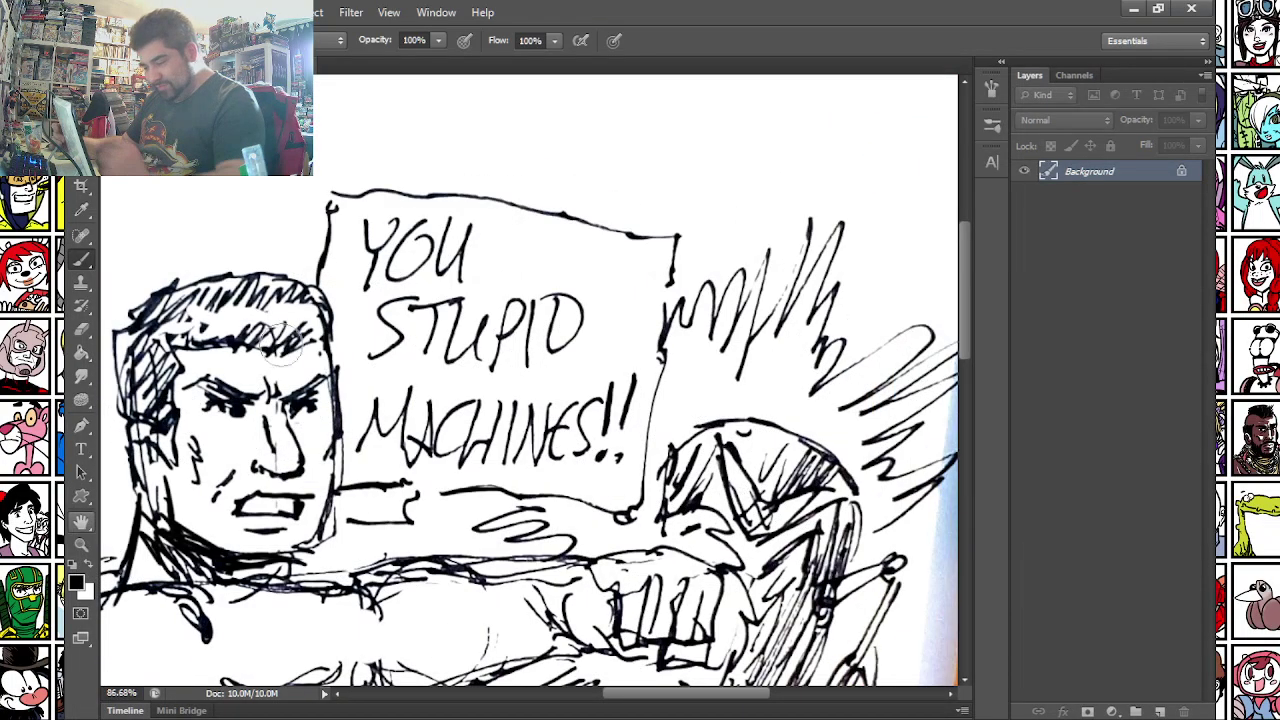
pyautogui.rightClick(428, 393)
pyautogui.click(467, 394)
pyautogui.click(367, 231)
pyautogui.moveTo(364, 215); pyautogui.dragTo(376, 254)
pyautogui.moveTo(402, 210)
pyautogui.mouseDown()
pyautogui.moveTo(369, 268)
pyautogui.moveTo(424, 268)
pyautogui.moveTo(445, 234)
pyautogui.moveTo(459, 262)
pyautogui.moveTo(442, 253)
pyautogui.moveTo(406, 300)
pyautogui.moveTo(380, 308)
pyautogui.moveTo(376, 348)
pyautogui.moveTo(404, 336)
pyautogui.mouseUp()
pyautogui.moveTo(384, 318); pyautogui.dragTo(406, 344)
pyautogui.moveTo(410, 300)
pyautogui.mouseDown()
pyautogui.moveTo(445, 305)
pyautogui.moveTo(428, 356)
pyautogui.mouseUp()
pyautogui.moveTo(452, 312)
pyautogui.mouseDown()
pyautogui.moveTo(469, 355)
pyautogui.moveTo(481, 326)
pyautogui.moveTo(490, 370)
pyautogui.mouseUp()
pyautogui.moveTo(496, 304)
pyautogui.mouseDown()
pyautogui.moveTo(535, 306)
pyautogui.moveTo(530, 368)
pyautogui.mouseUp()
pyautogui.moveTo(552, 300); pyautogui.dragTo(550, 364)
pyautogui.moveTo(360, 460)
pyautogui.mouseDown()
pyautogui.moveTo(380, 435)
pyautogui.moveTo(407, 392)
pyautogui.moveTo(412, 468)
pyautogui.mouseUp()
pyautogui.moveTo(406, 468)
pyautogui.mouseDown()
pyautogui.moveTo(438, 402)
pyautogui.moveTo(440, 466)
pyautogui.mouseUp()
pyautogui.moveTo(472, 408)
pyautogui.mouseDown()
pyautogui.moveTo(446, 456)
pyautogui.moveTo(468, 462)
pyautogui.moveTo(496, 440)
pyautogui.moveTo(508, 462)
pyautogui.mouseUp()
pyautogui.moveTo(512, 410)
pyautogui.mouseDown()
pyautogui.moveTo(524, 466)
pyautogui.moveTo(550, 406)
pyautogui.moveTo(548, 440)
pyautogui.moveTo(583, 420)
pyautogui.mouseUp()
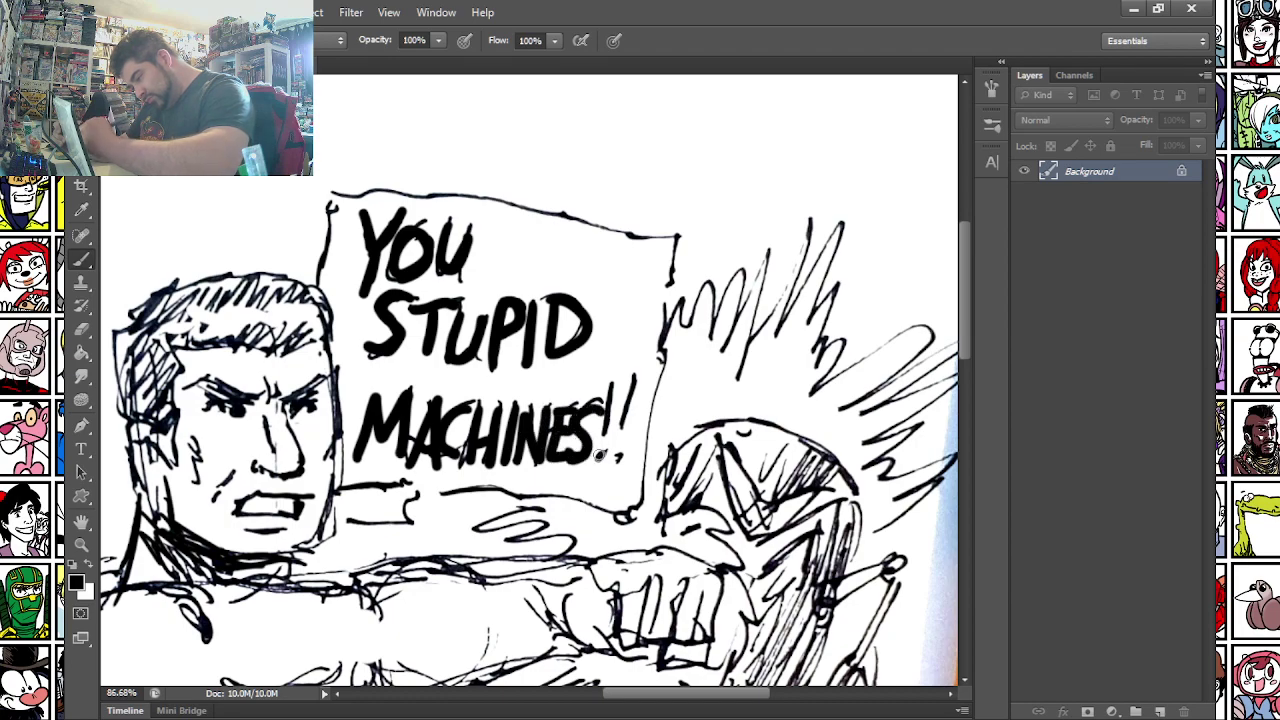
pyautogui.moveTo(638, 378); pyautogui.dragTo(630, 432)
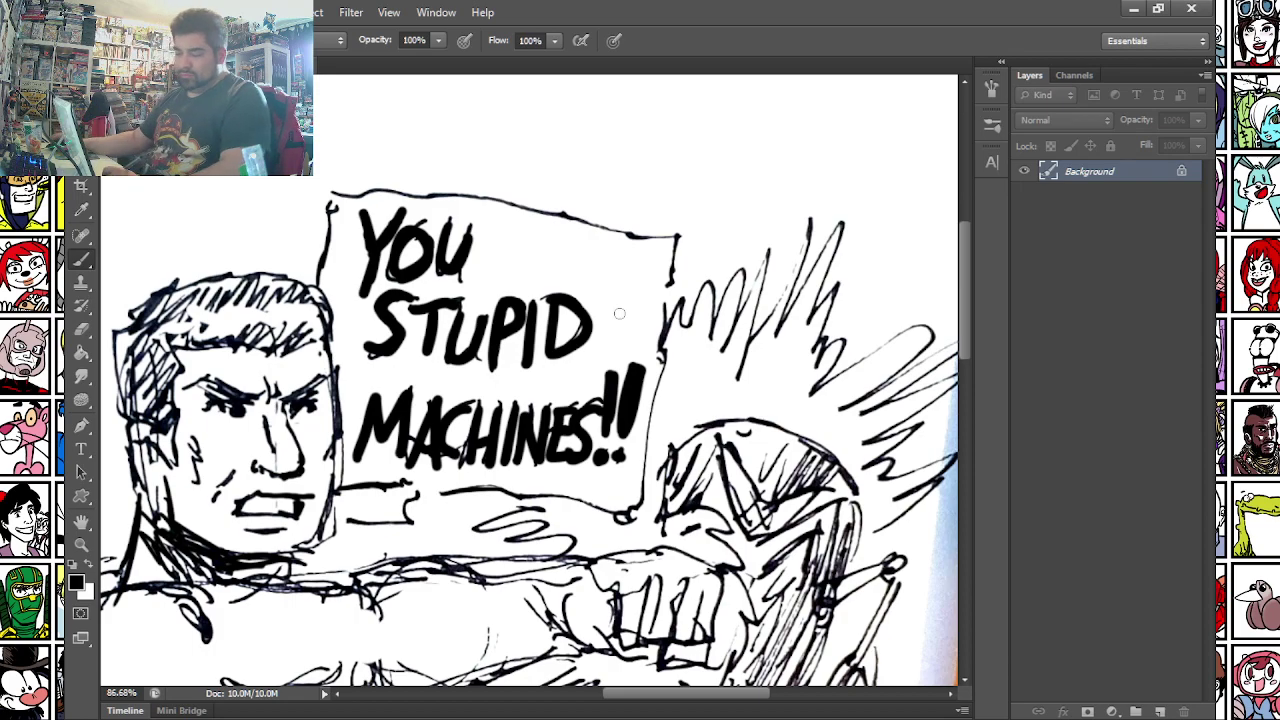
# - Start saving the robot-fighter sketch under a new name and choose PNG as the format
pyautogui.scroll(-1, 633, 312)
pyautogui.scroll(-4, 633, 312)
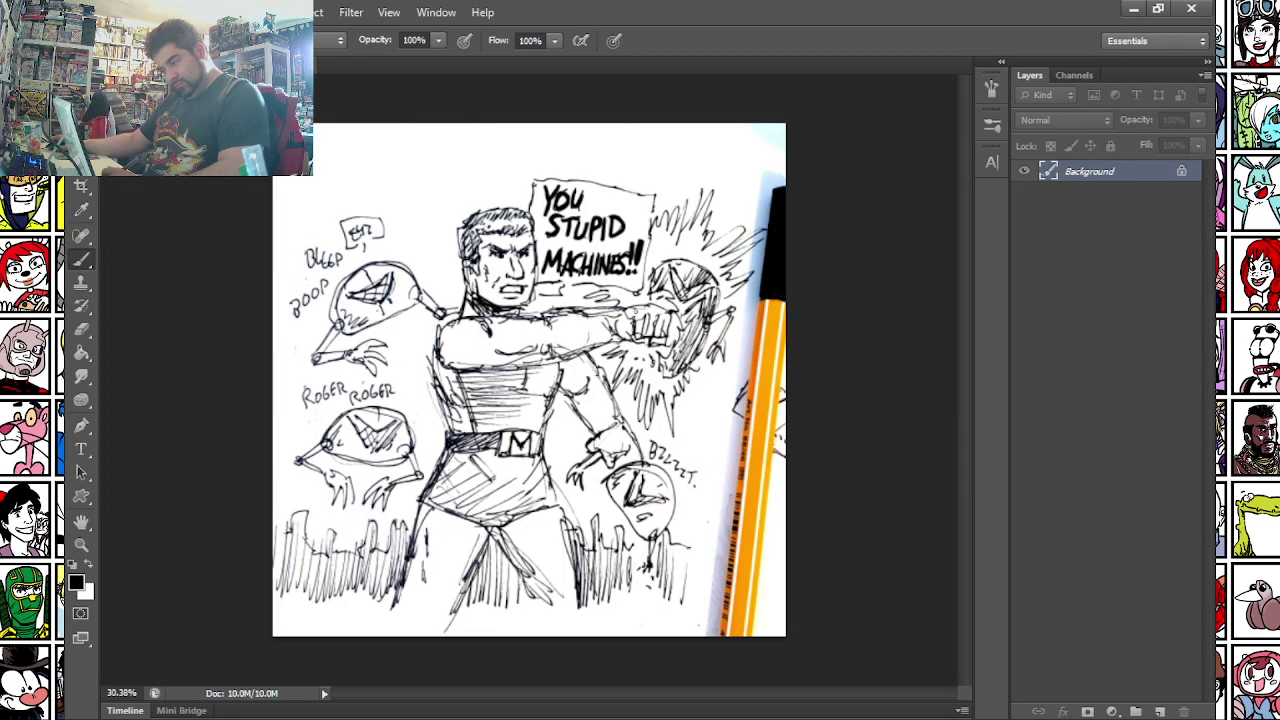
pyautogui.click(115, 12)
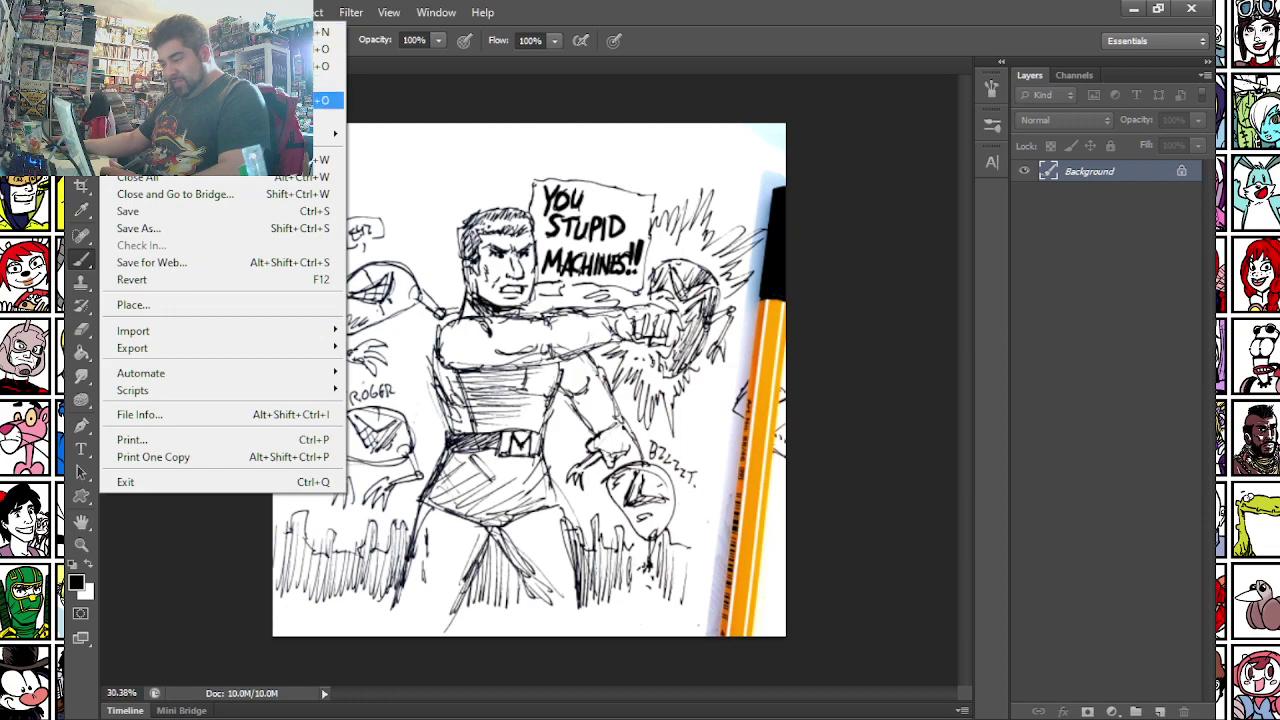
pyautogui.click(156, 228)
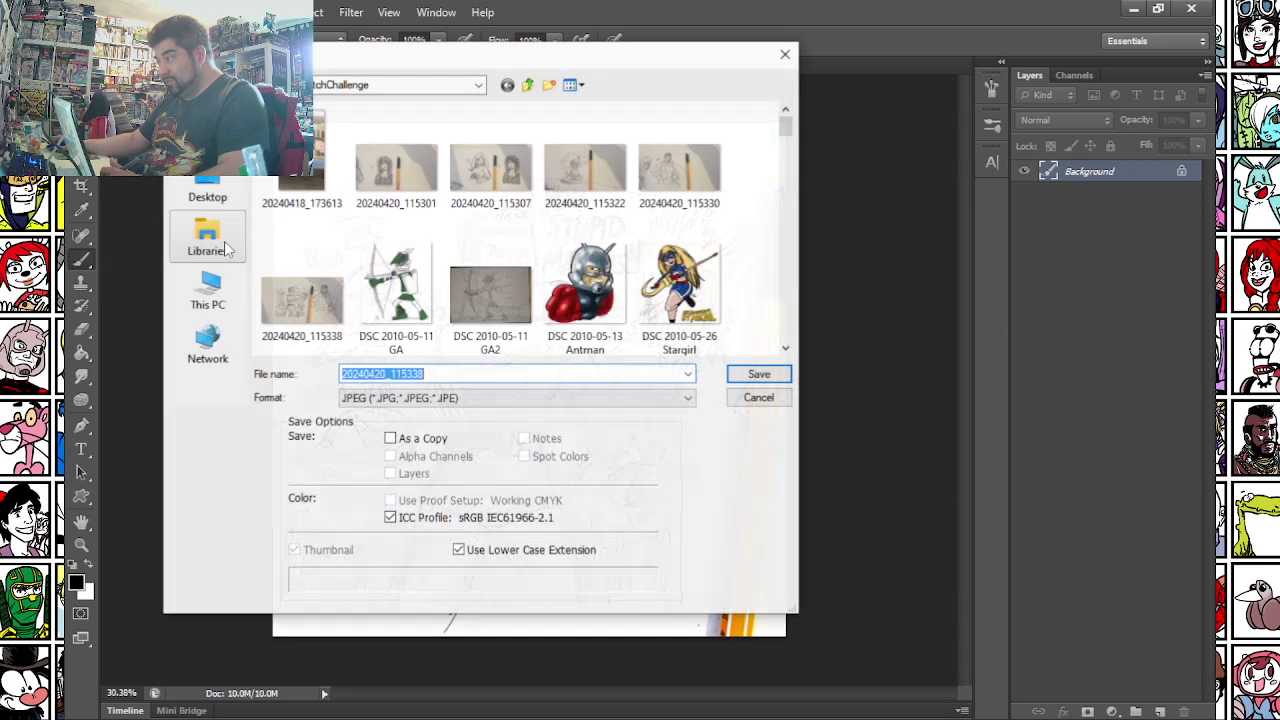
pyautogui.click(456, 396)
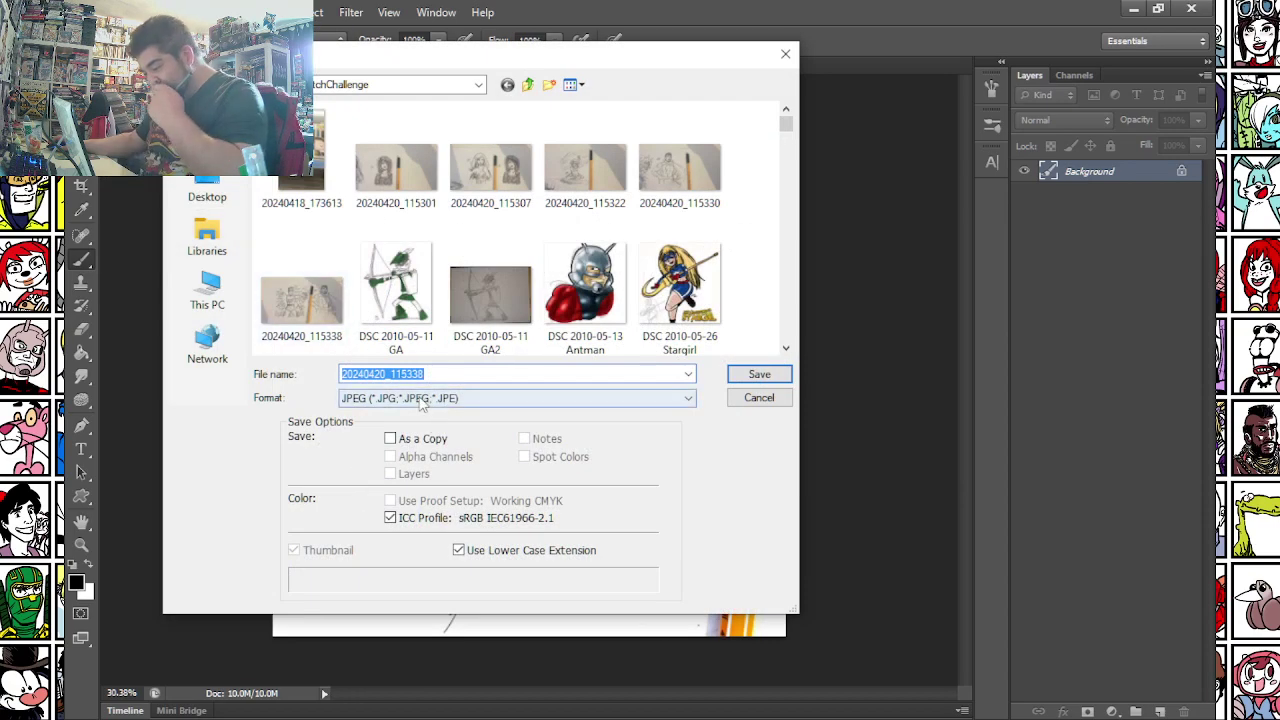
pyautogui.click(350, 604)
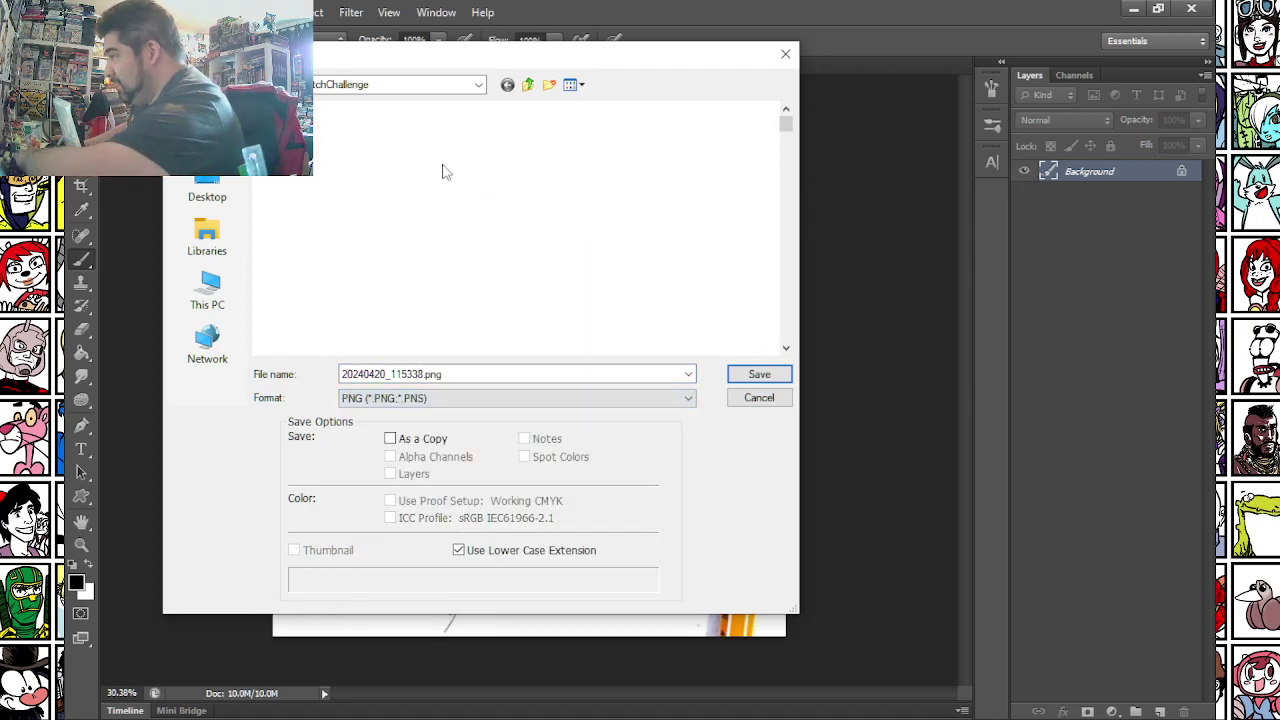
# - Base the file name on the existing DSC 2024-04-18 CAPTAIN MARVEL image, change it to DSC 2024-04-19, and save the PNG
pyautogui.click(397, 174)
pyautogui.press('End')
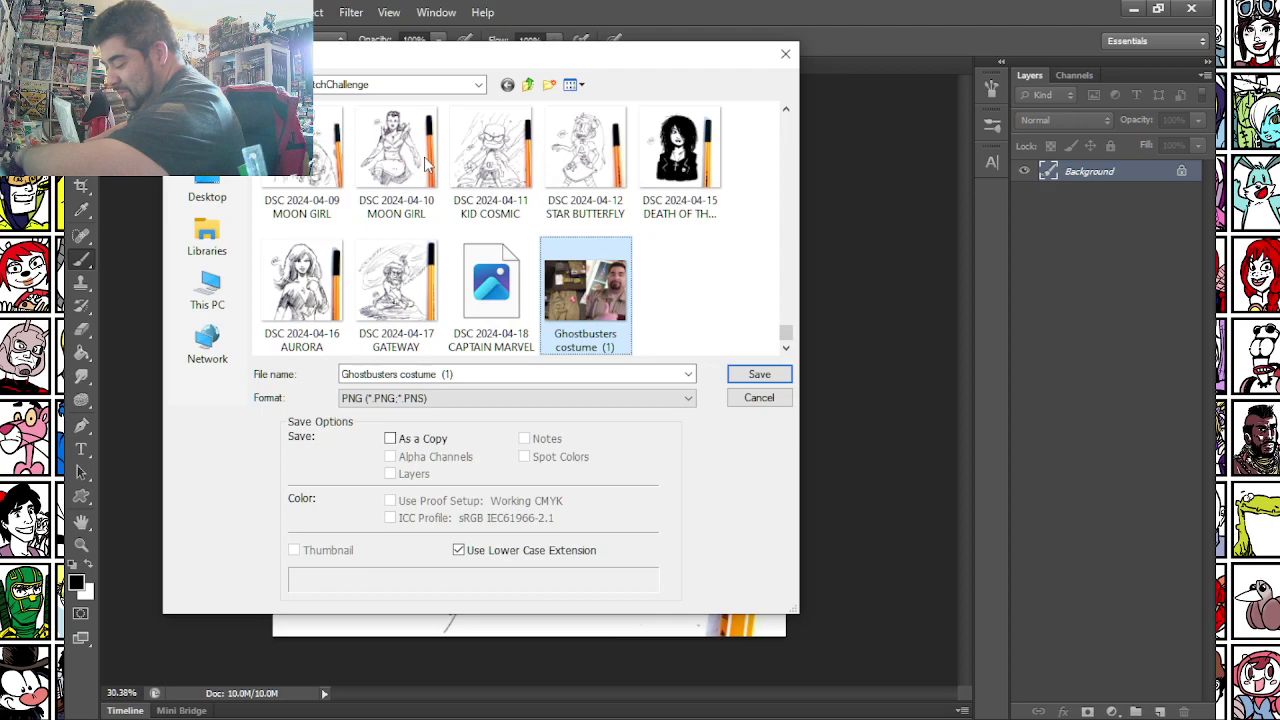
pyautogui.click(487, 312)
pyautogui.click(410, 372)
pyautogui.moveTo(408, 373); pyautogui.dragTo(500, 373)
pyautogui.write('9')
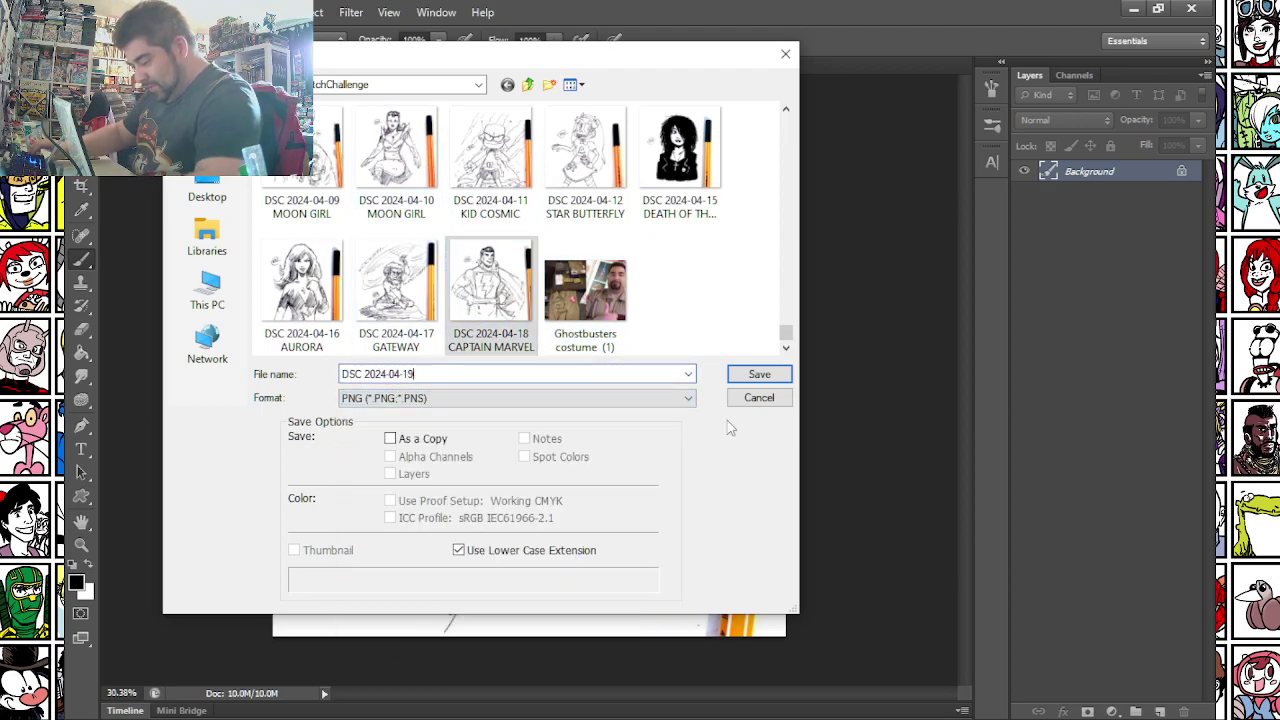
pyautogui.press('Return')
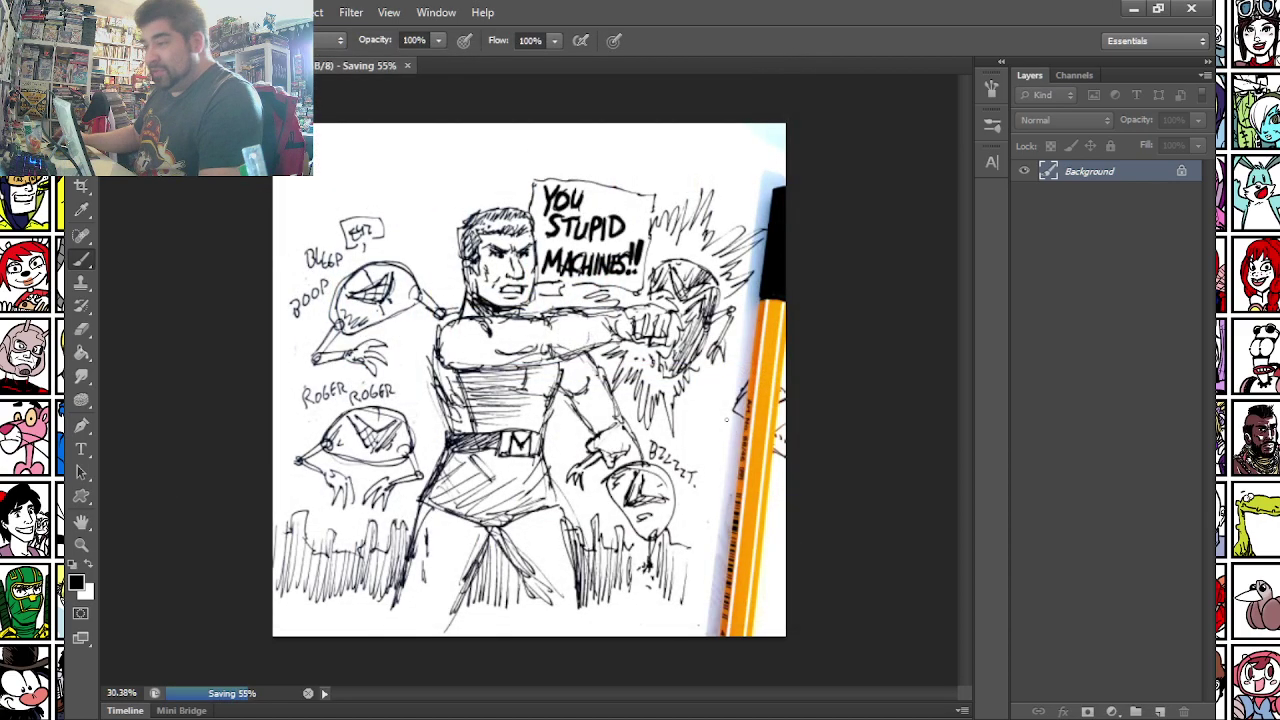